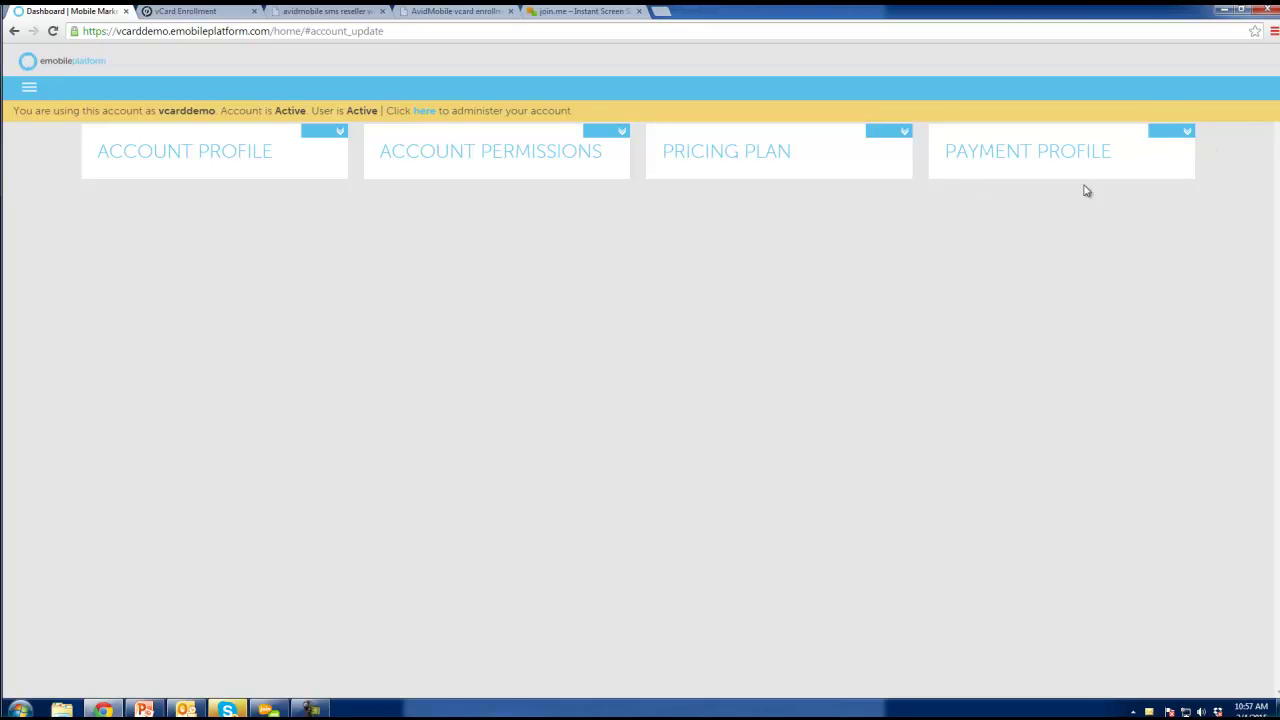
Review the payment profile and its billing information form, then return to the summary.
click(1180, 141)
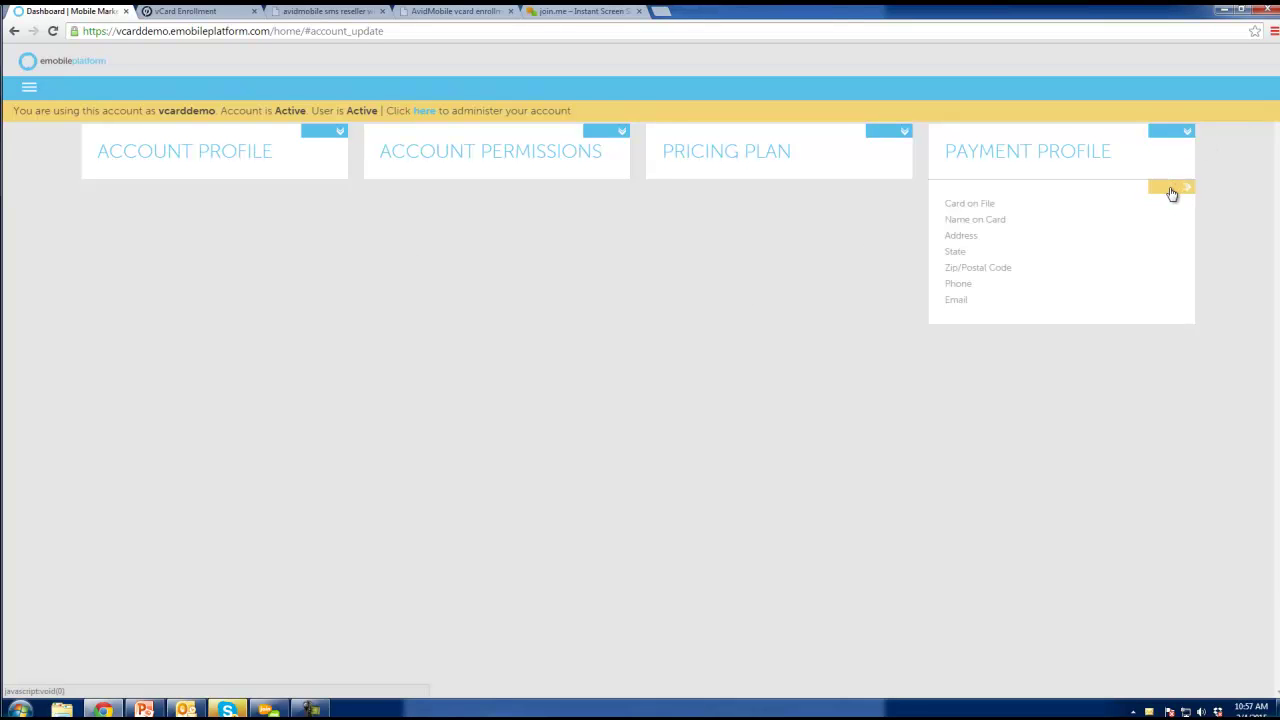
click(1172, 190)
click(1184, 189)
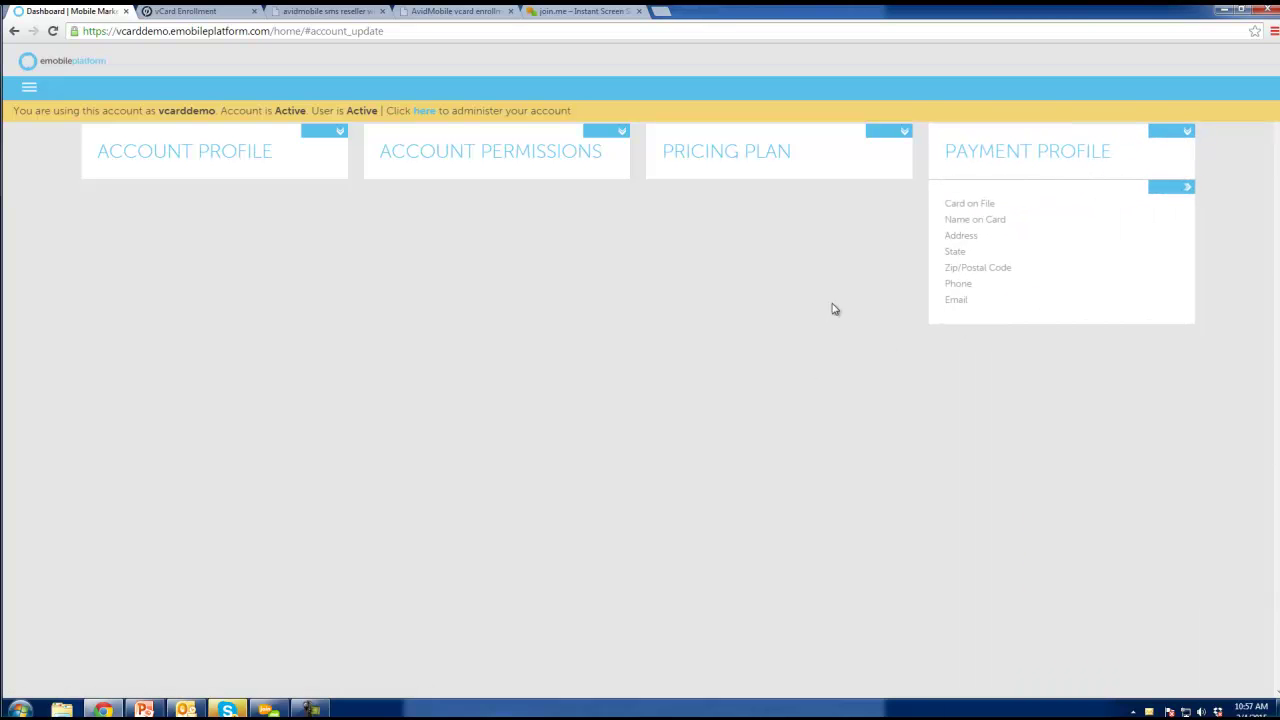
Navigate through the main menu to Tools > Mobile Websites.
click(30, 88)
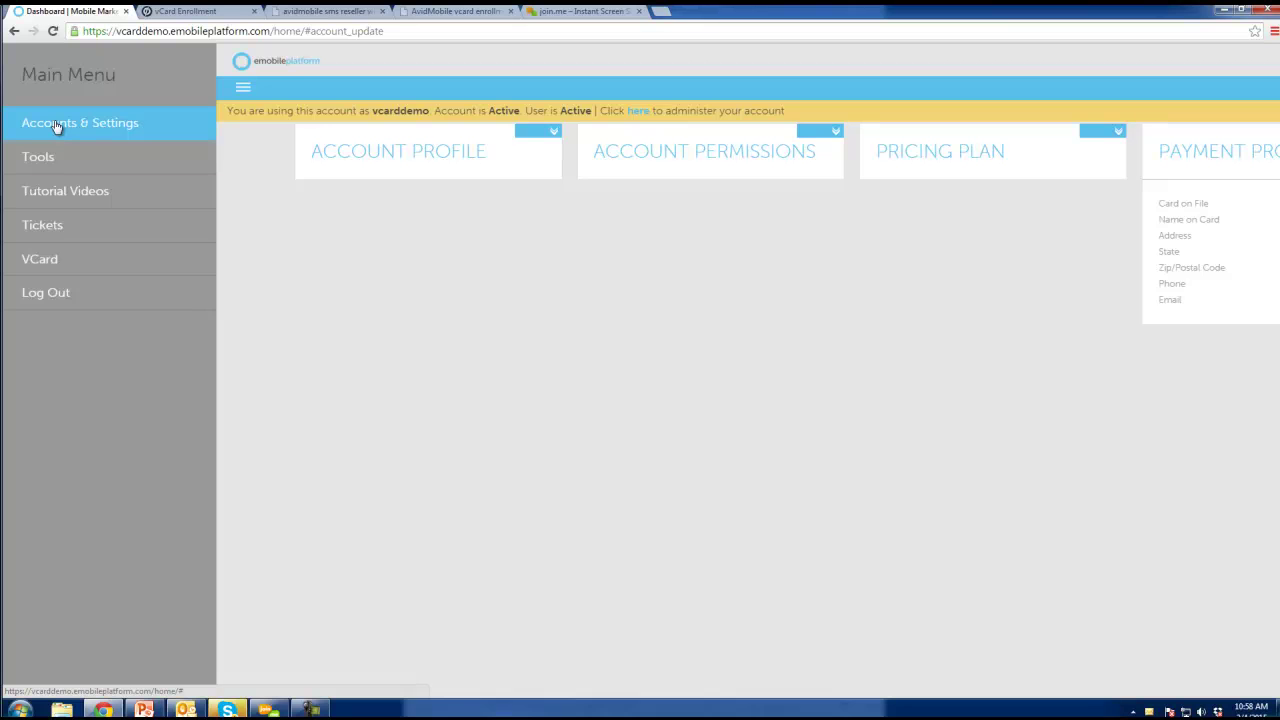
click(57, 125)
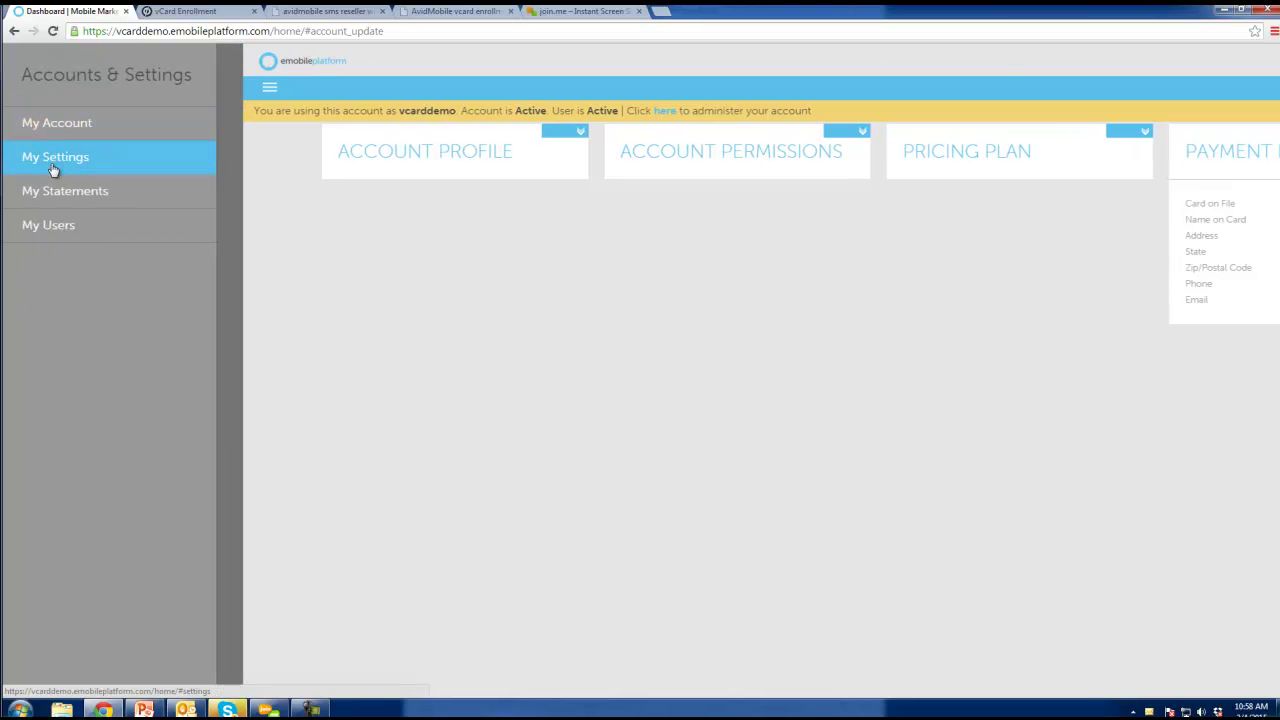
click(227, 174)
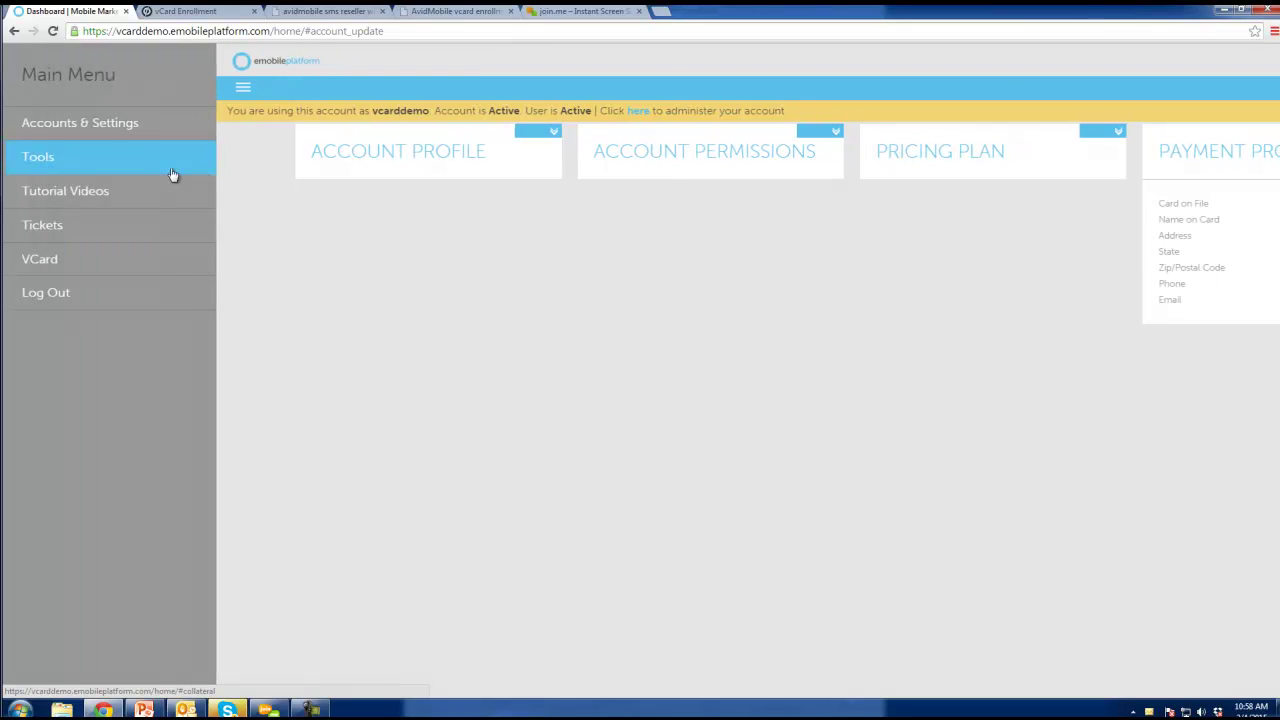
click(66, 163)
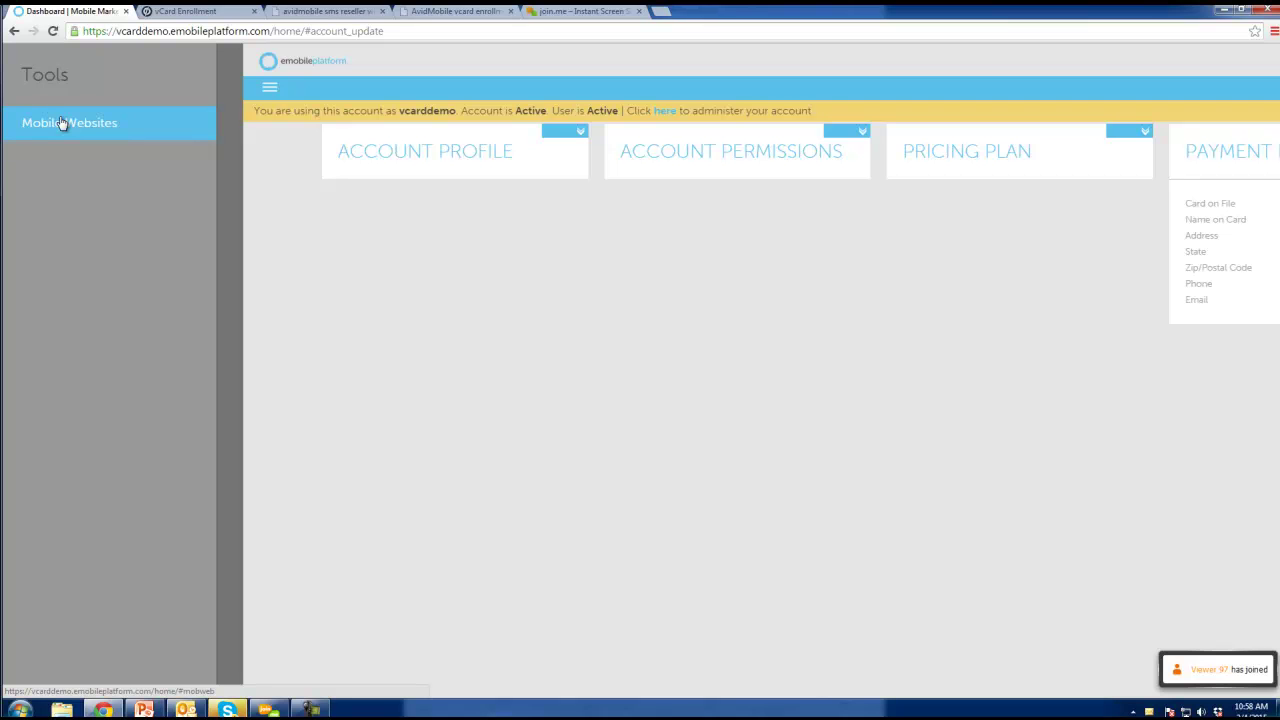
click(61, 123)
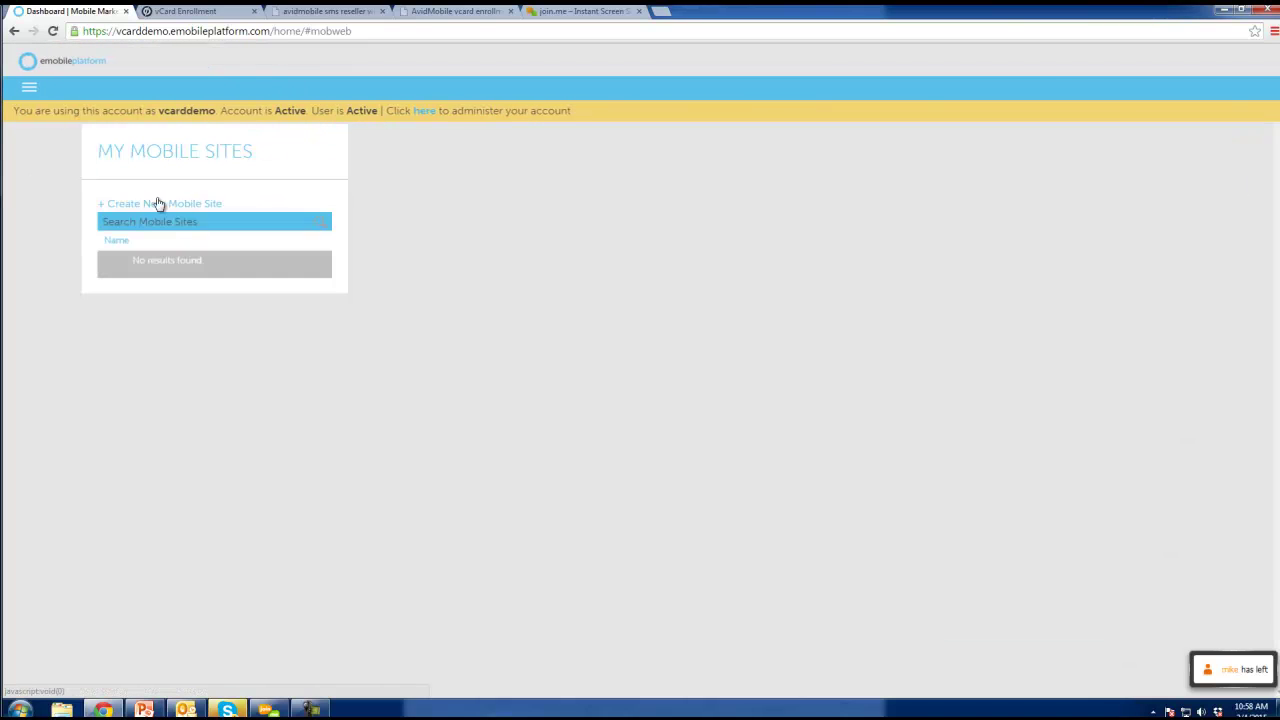
Start a new mobile site named 'My Mobile site' with Unlimited Pages.
click(158, 204)
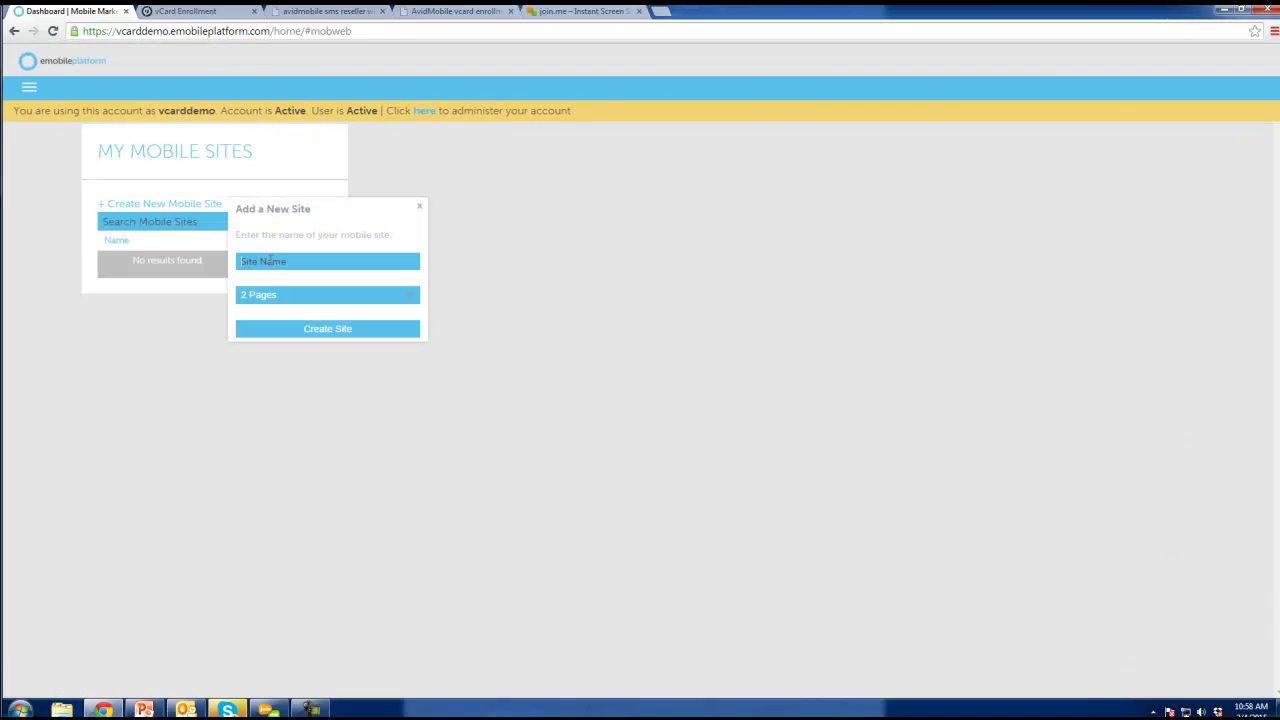
click(270, 260)
text(M)
click(338, 298)
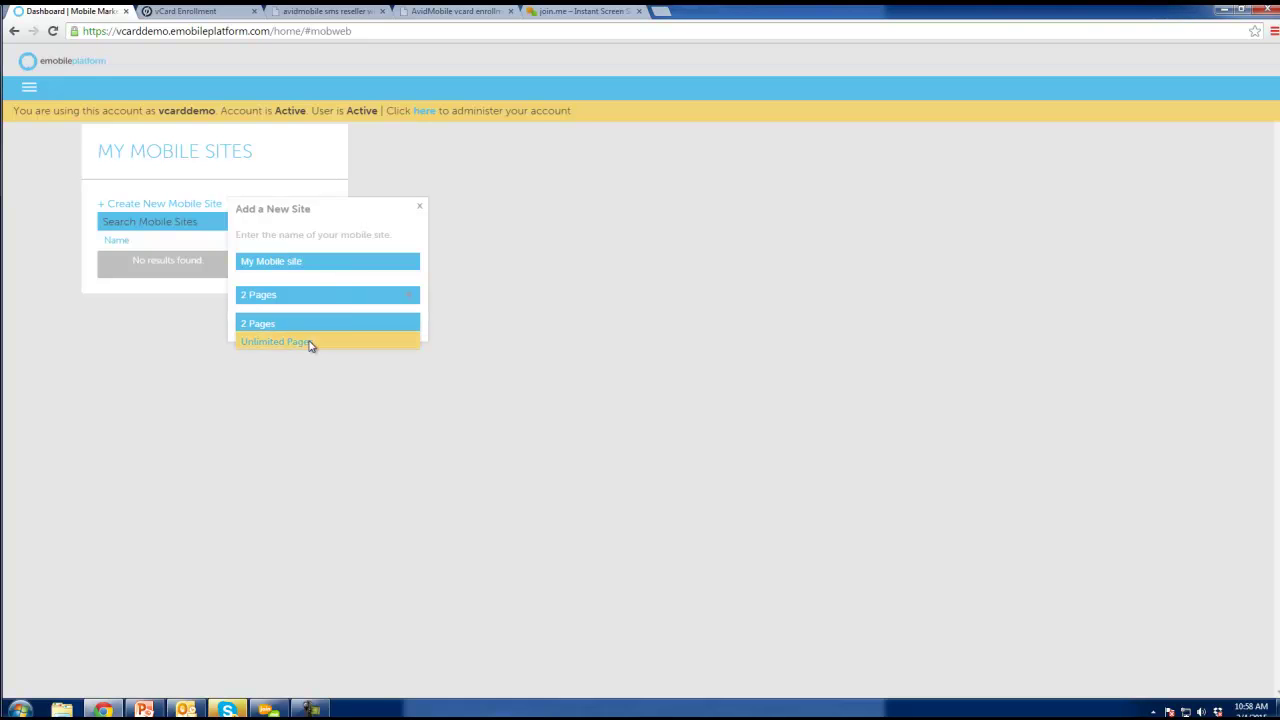
click(312, 341)
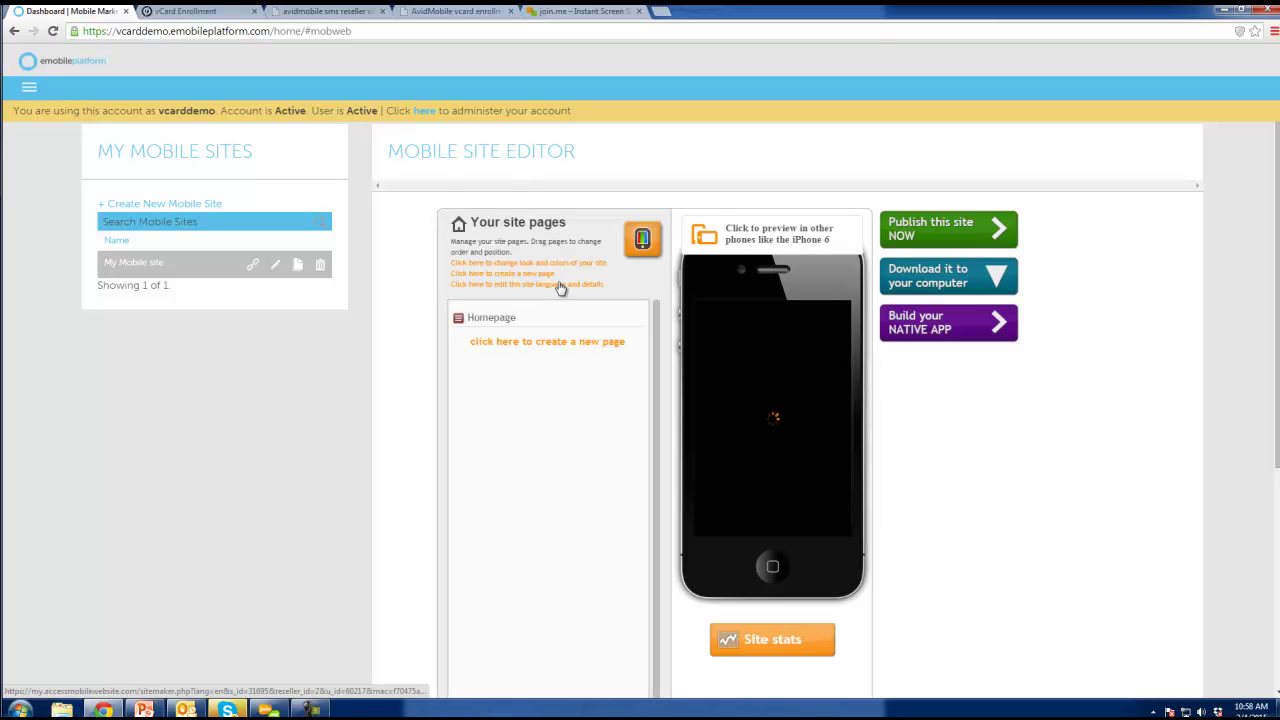
Browse the layout gallery, preview Royal, and apply it in place of Gray Rounded.
click(545, 264)
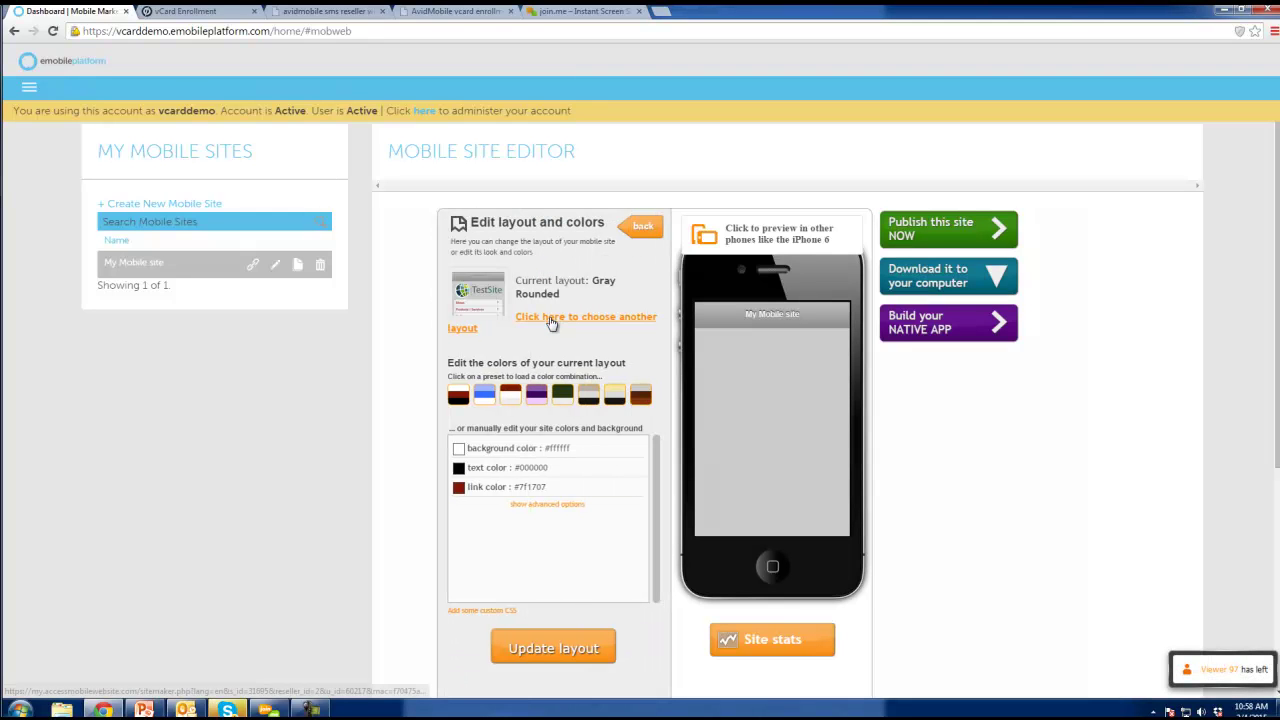
click(551, 318)
scroll(549, 553, down, 4)
scroll(549, 549, up, 4)
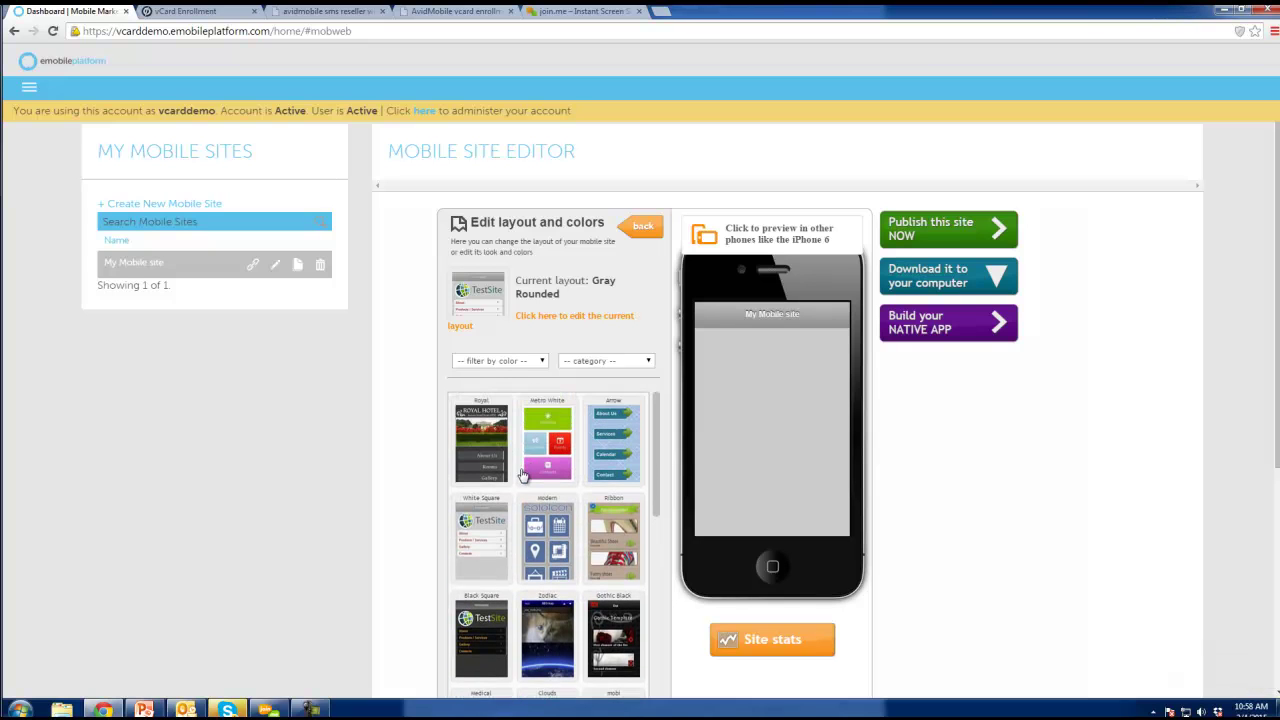
scroll(521, 478, down, 4)
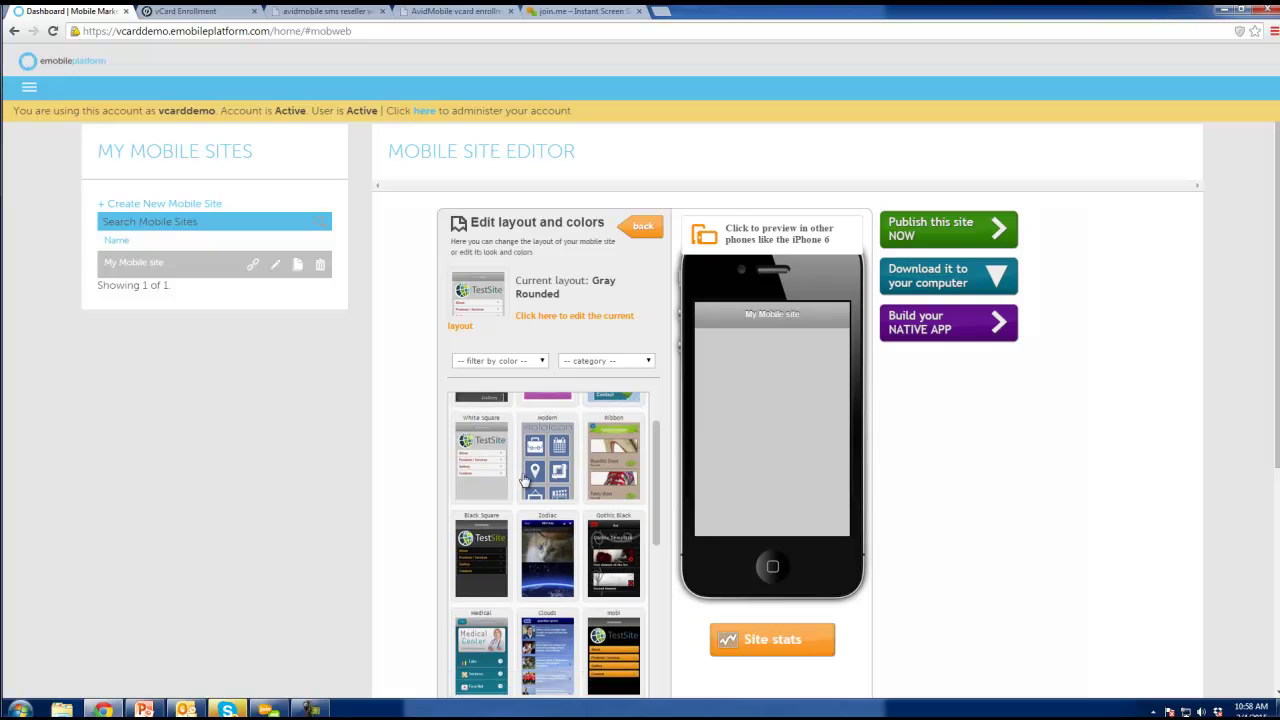
scroll(588, 598, up, 4)
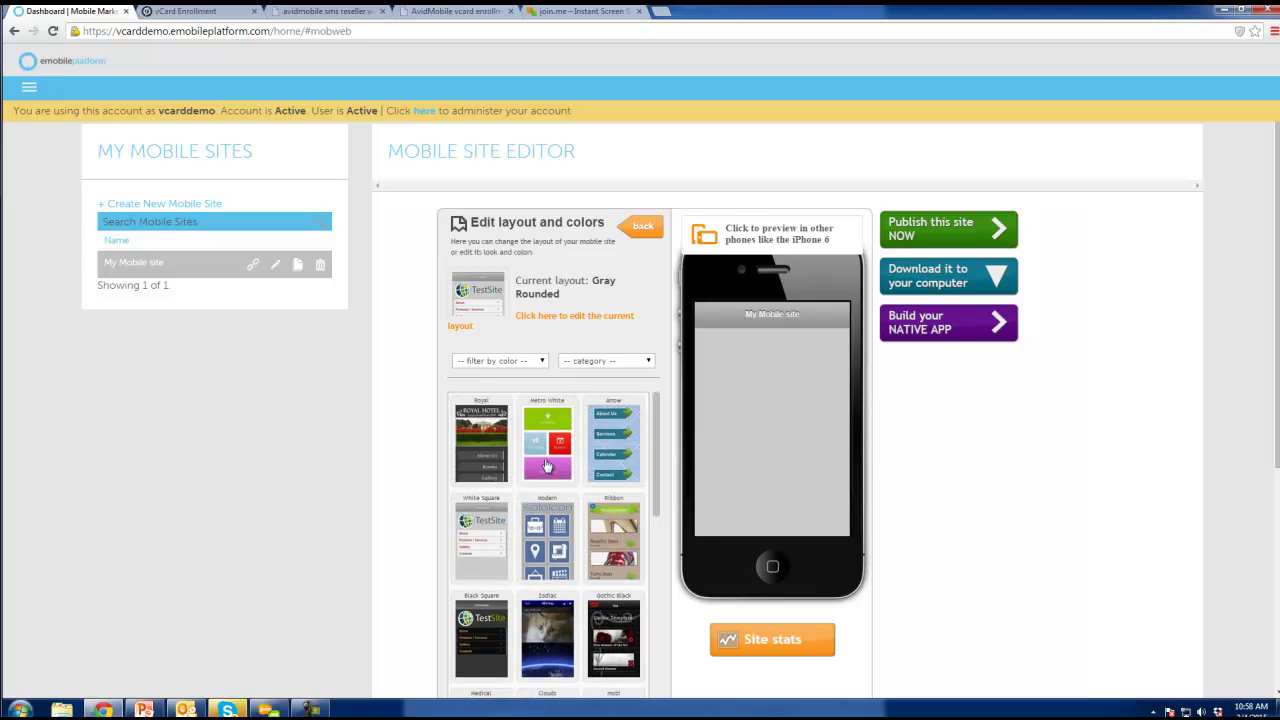
click(483, 441)
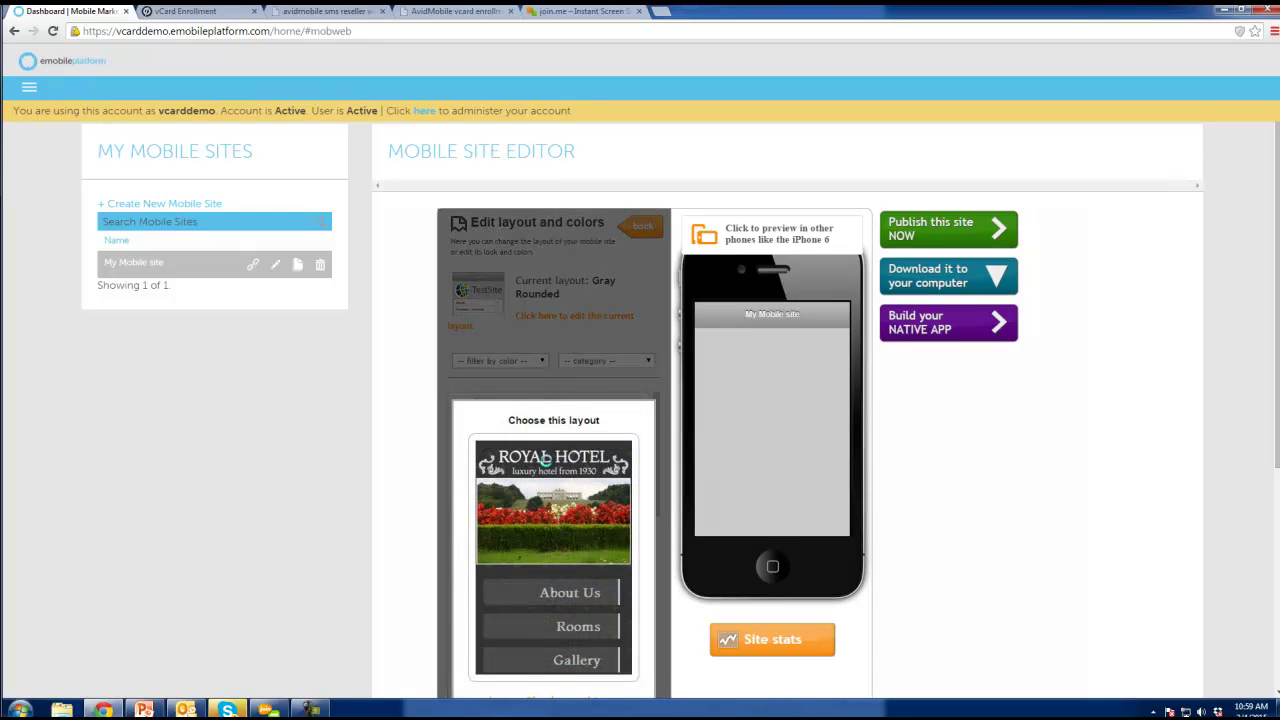
scroll(593, 341, down, 4)
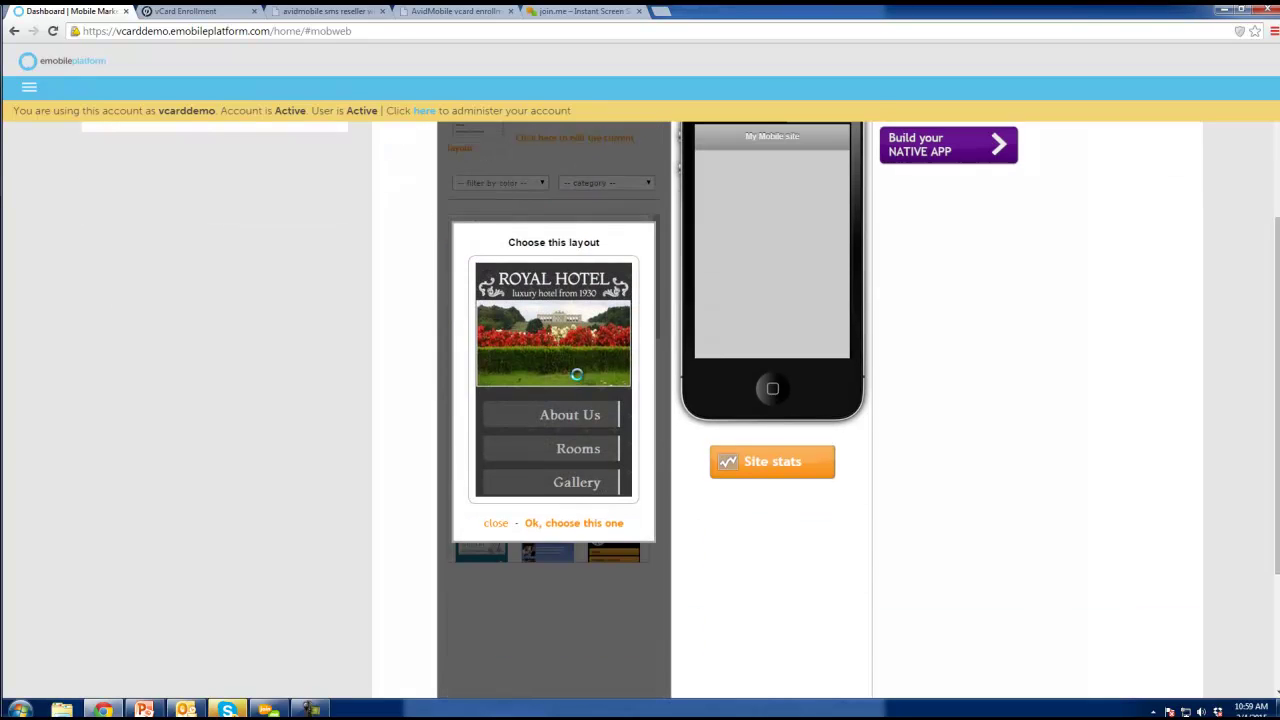
click(556, 523)
key(Return)
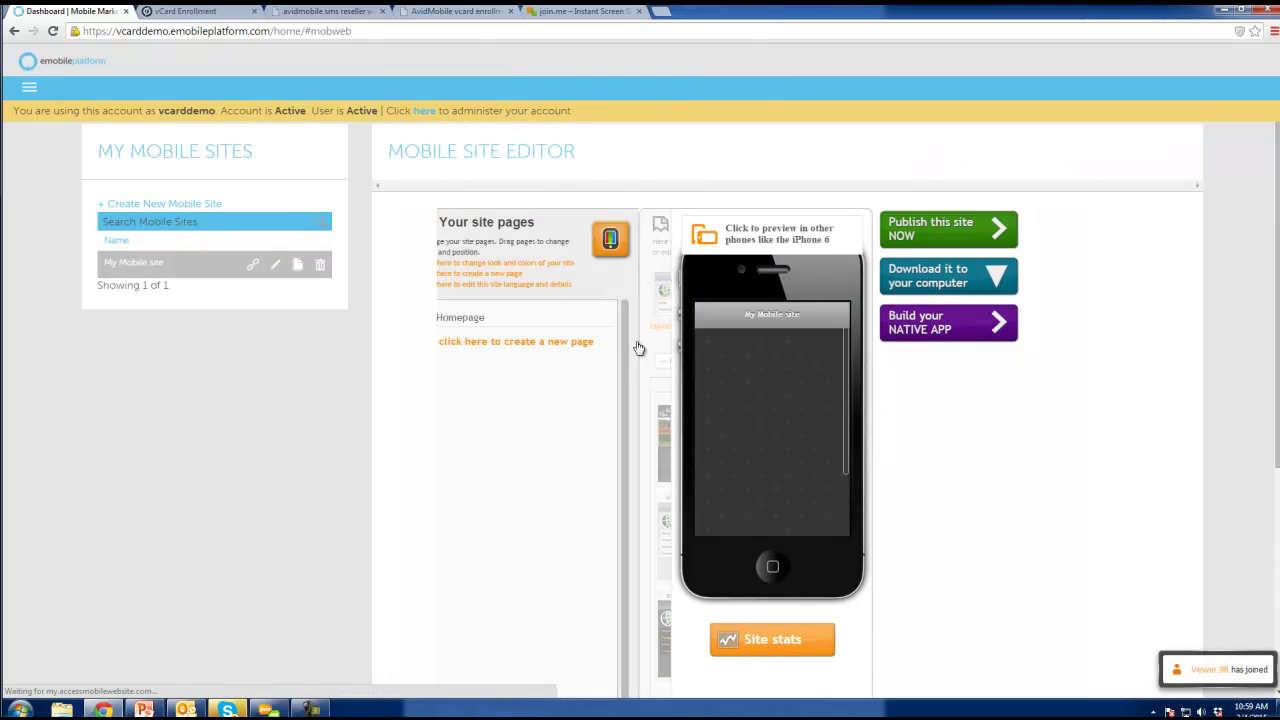
Apply the blue colour preset with a green #32ff32 general border and update the layout.
click(522, 270)
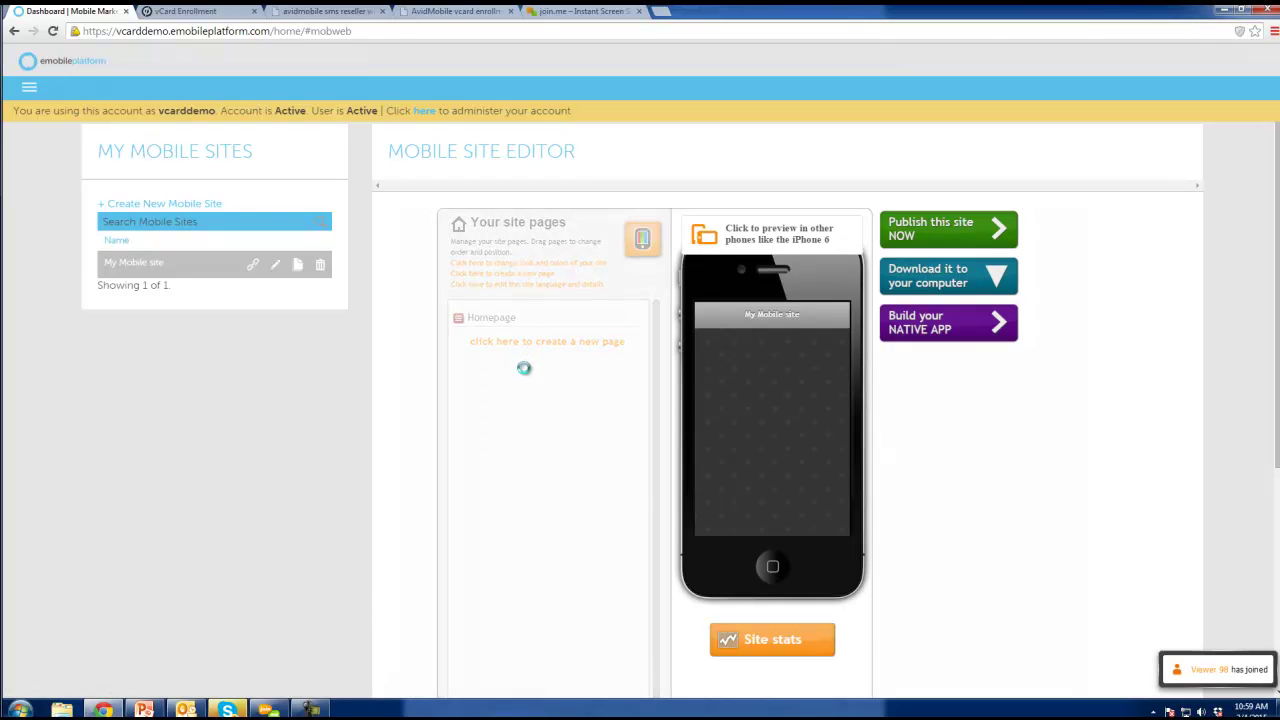
click(487, 384)
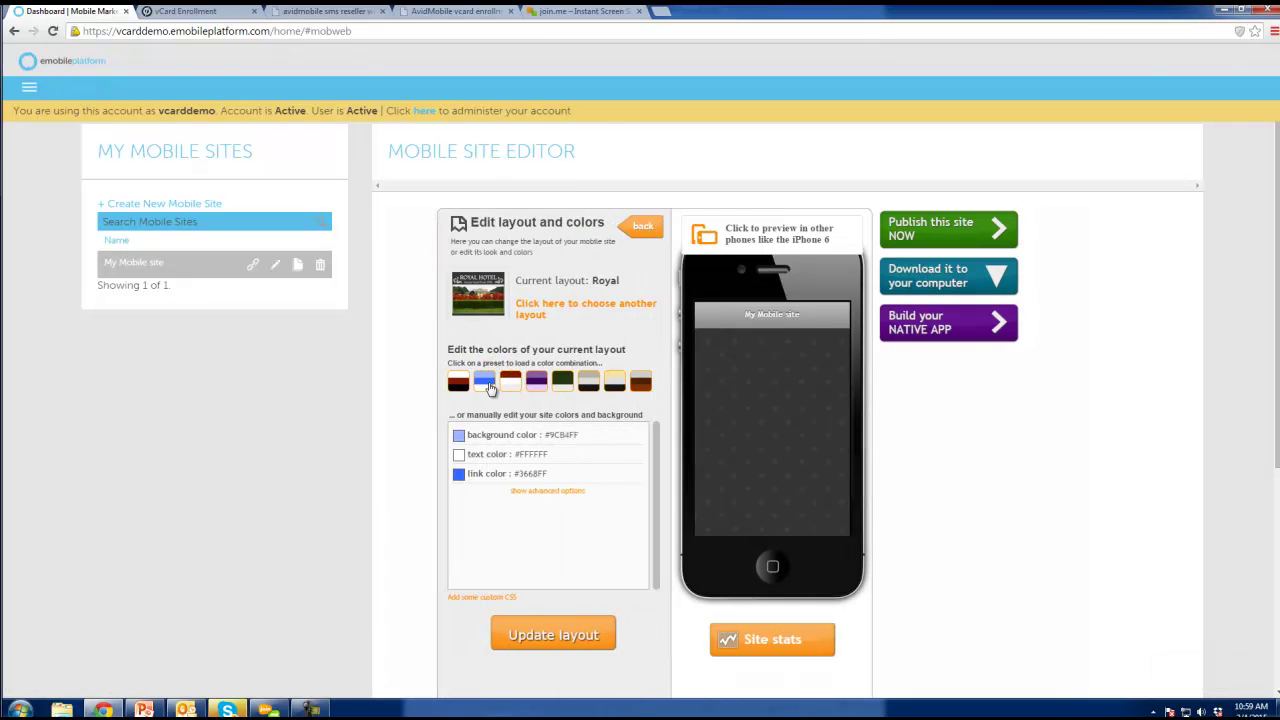
click(545, 490)
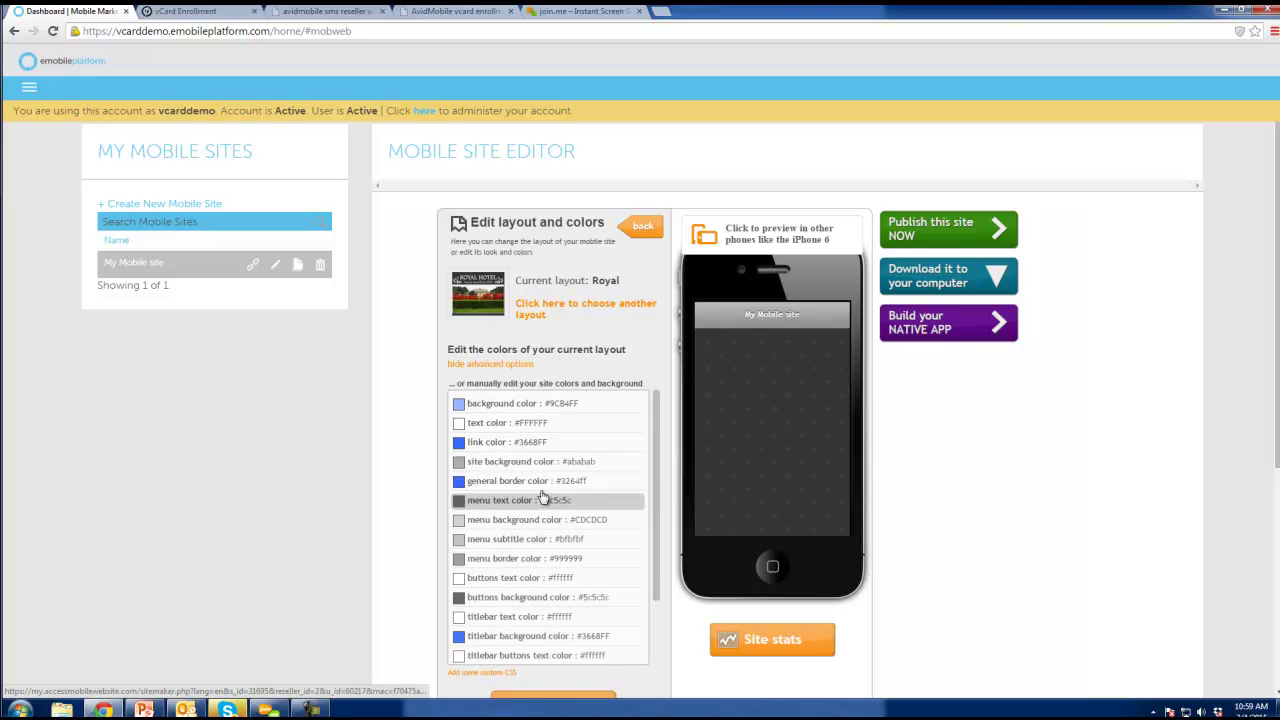
click(524, 481)
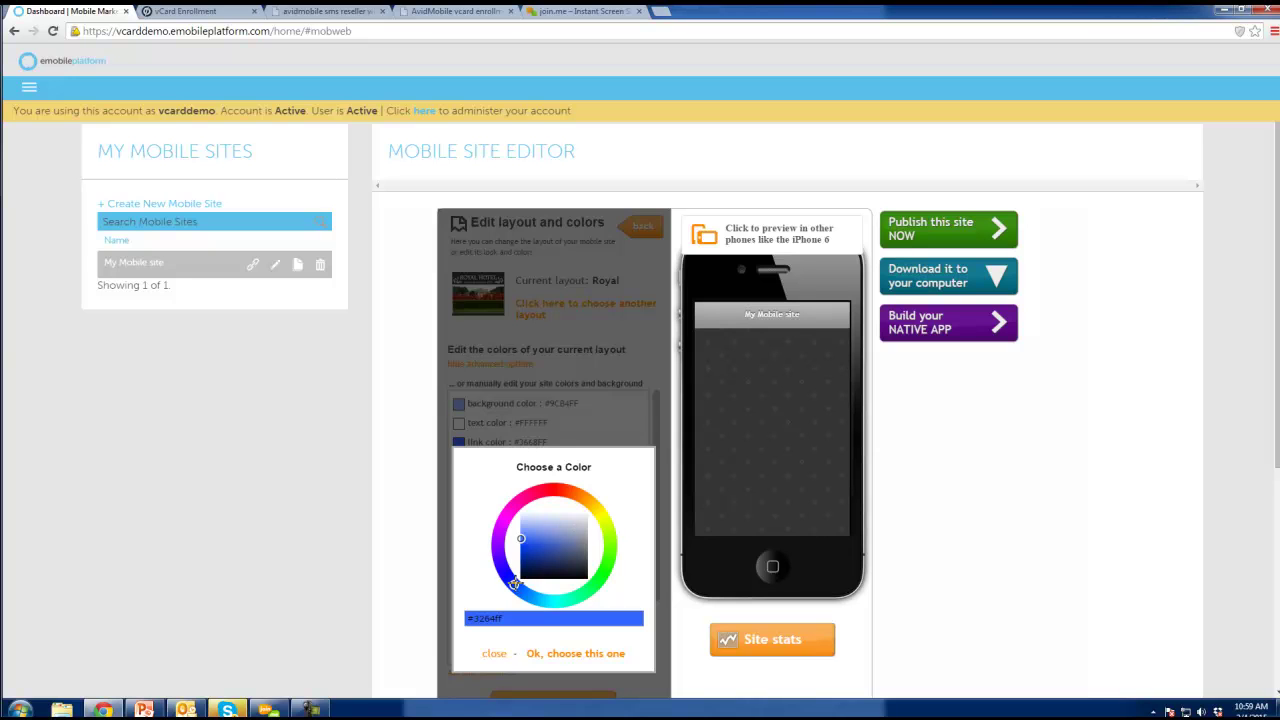
drag(514, 583, 603, 574)
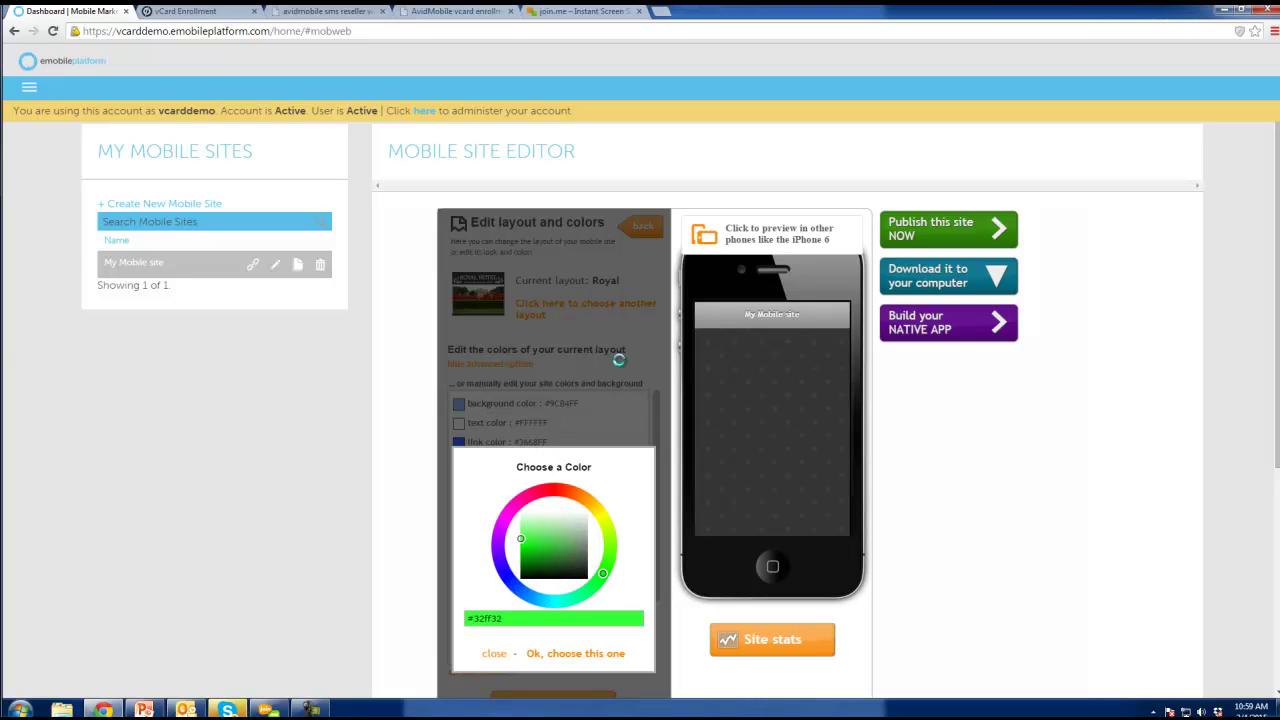
click(588, 654)
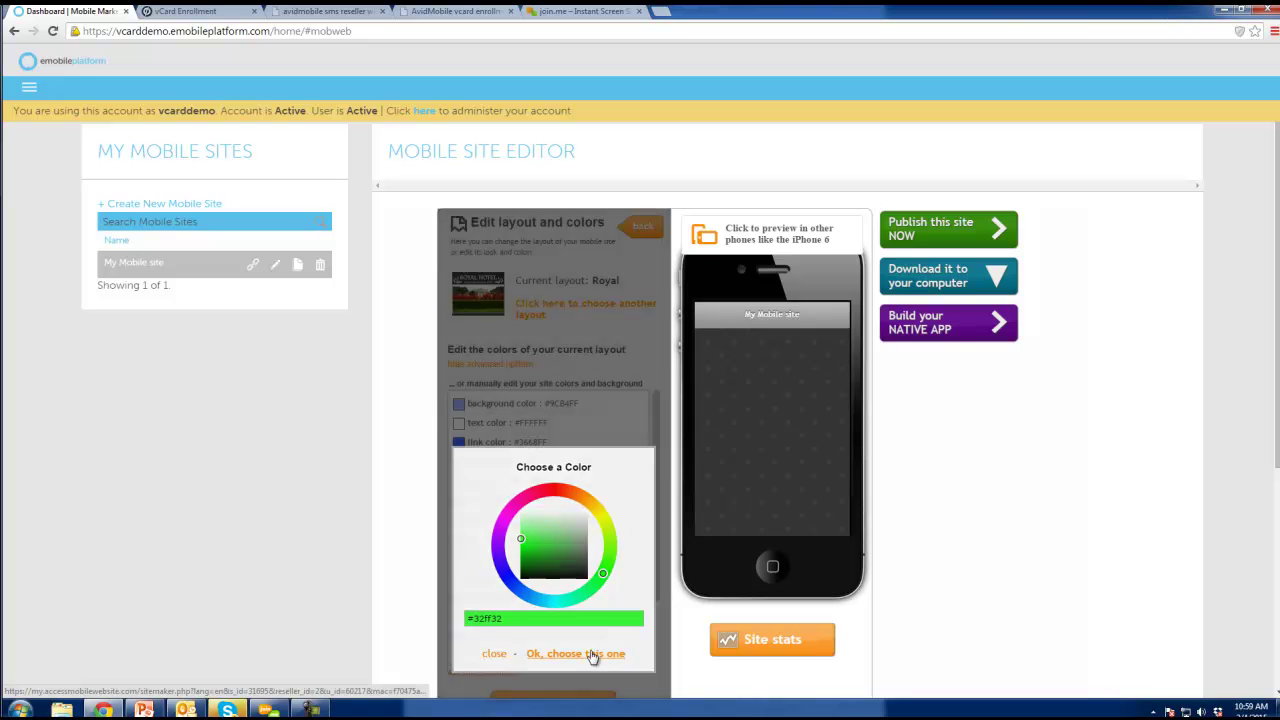
scroll(572, 578, down, 1)
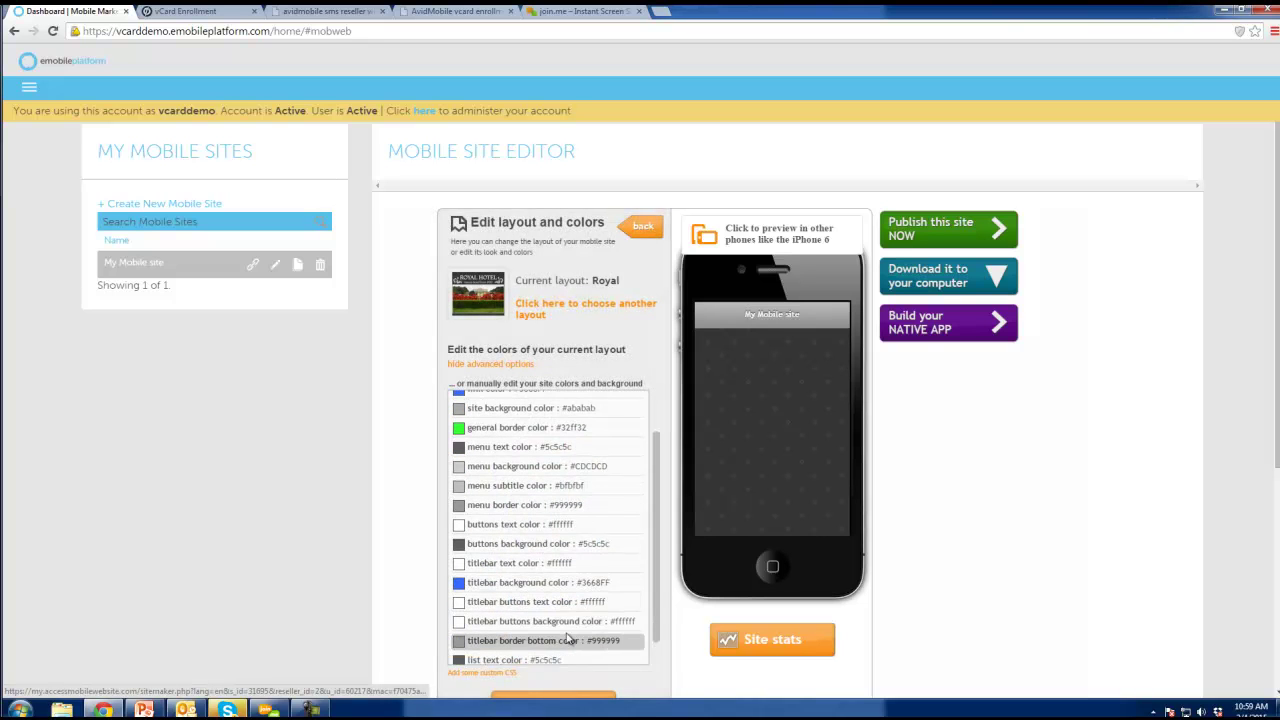
click(594, 693)
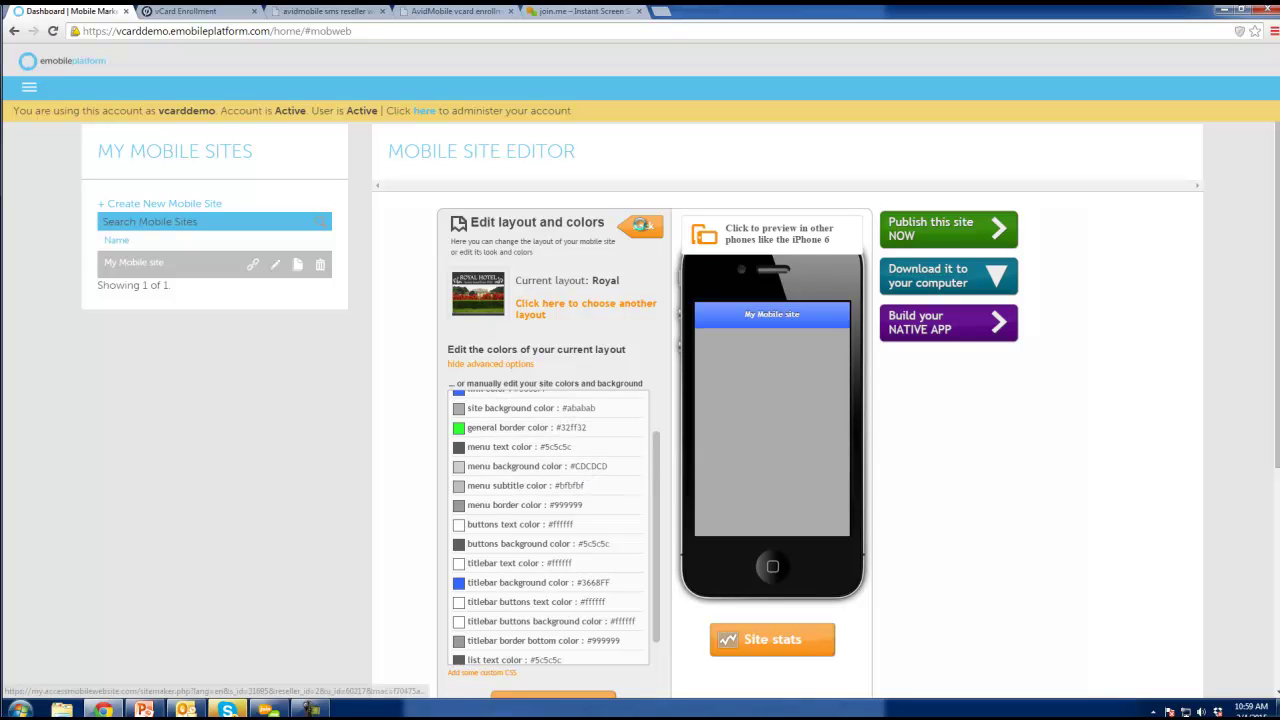
click(642, 226)
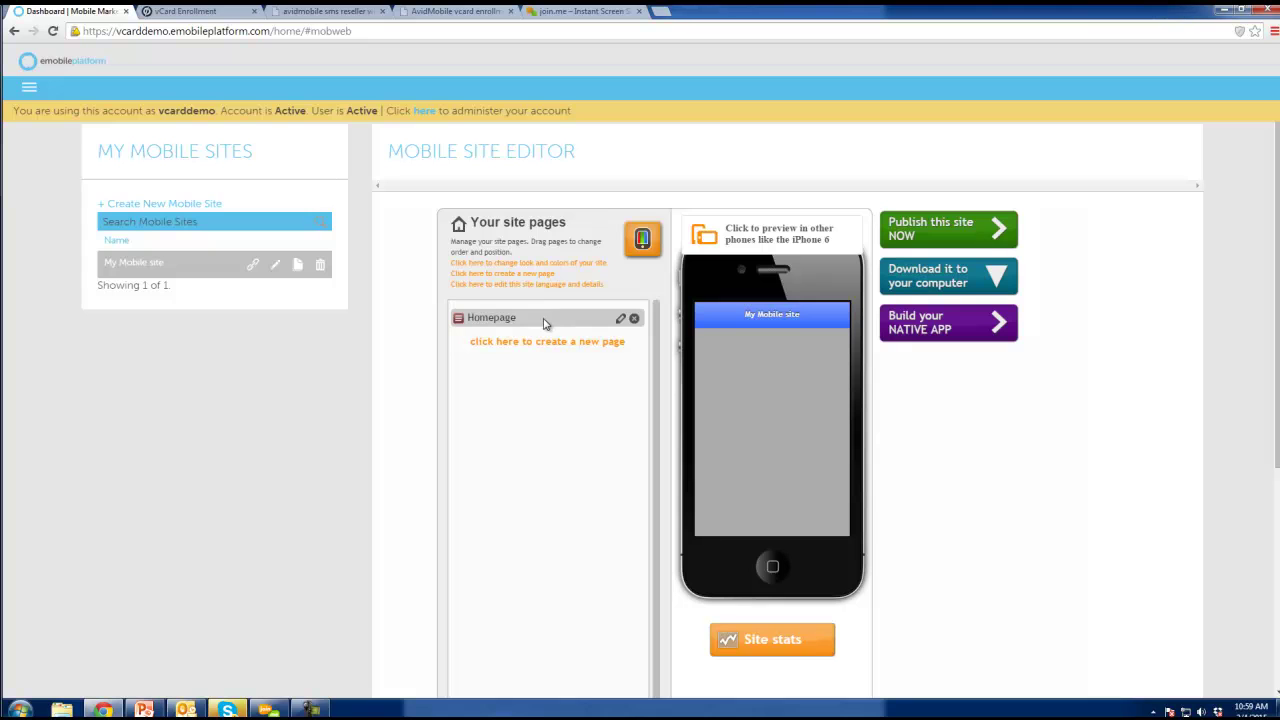
Upload sms2.jpg and insert the phone photo into the Homepage content.
click(502, 318)
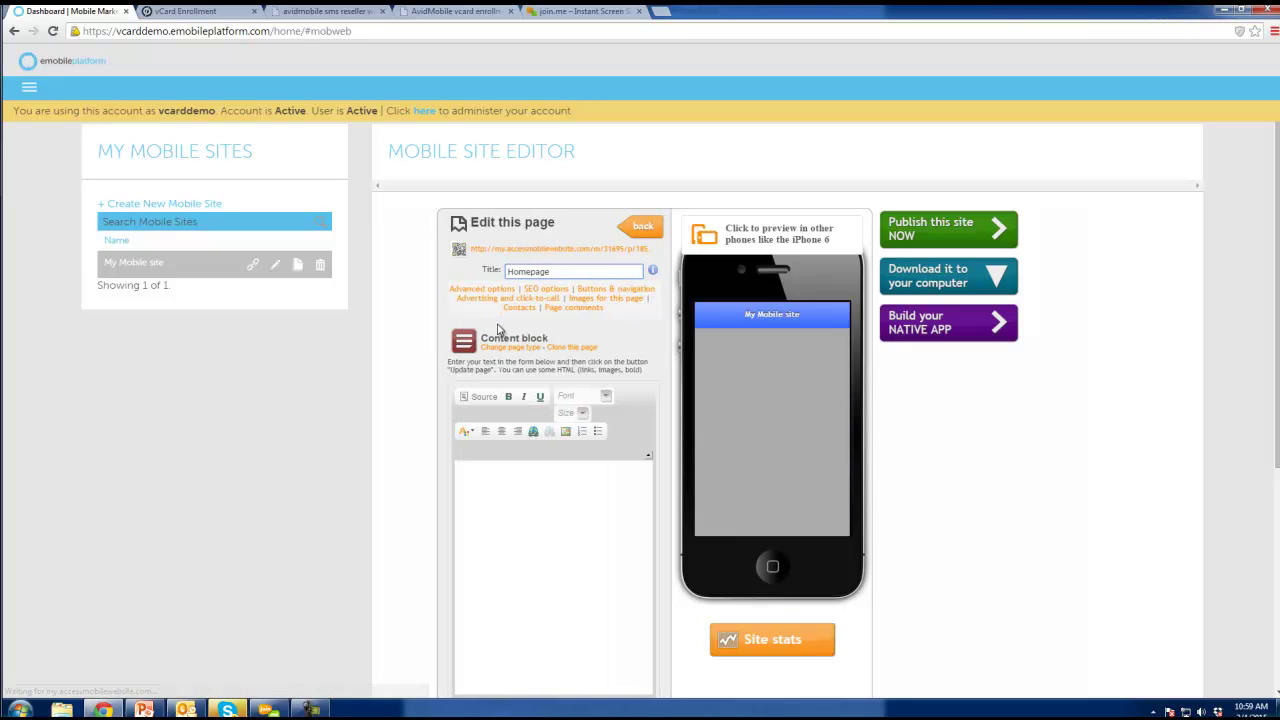
click(561, 466)
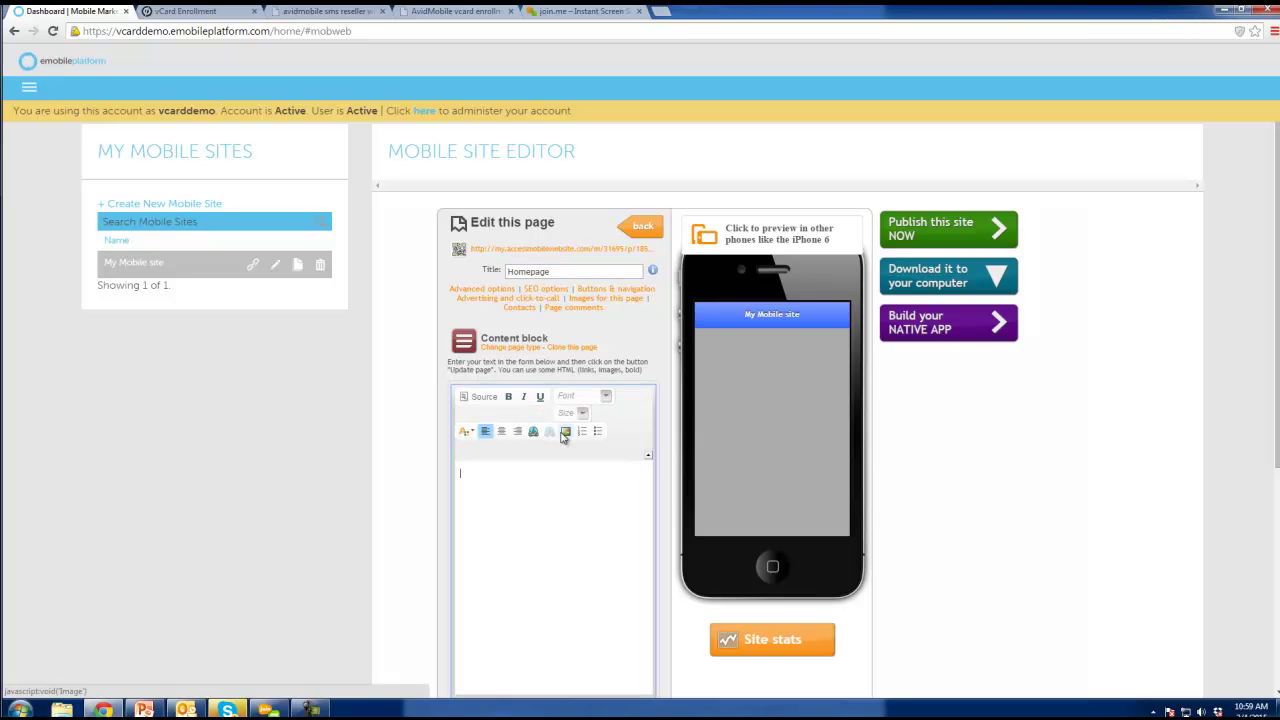
click(563, 433)
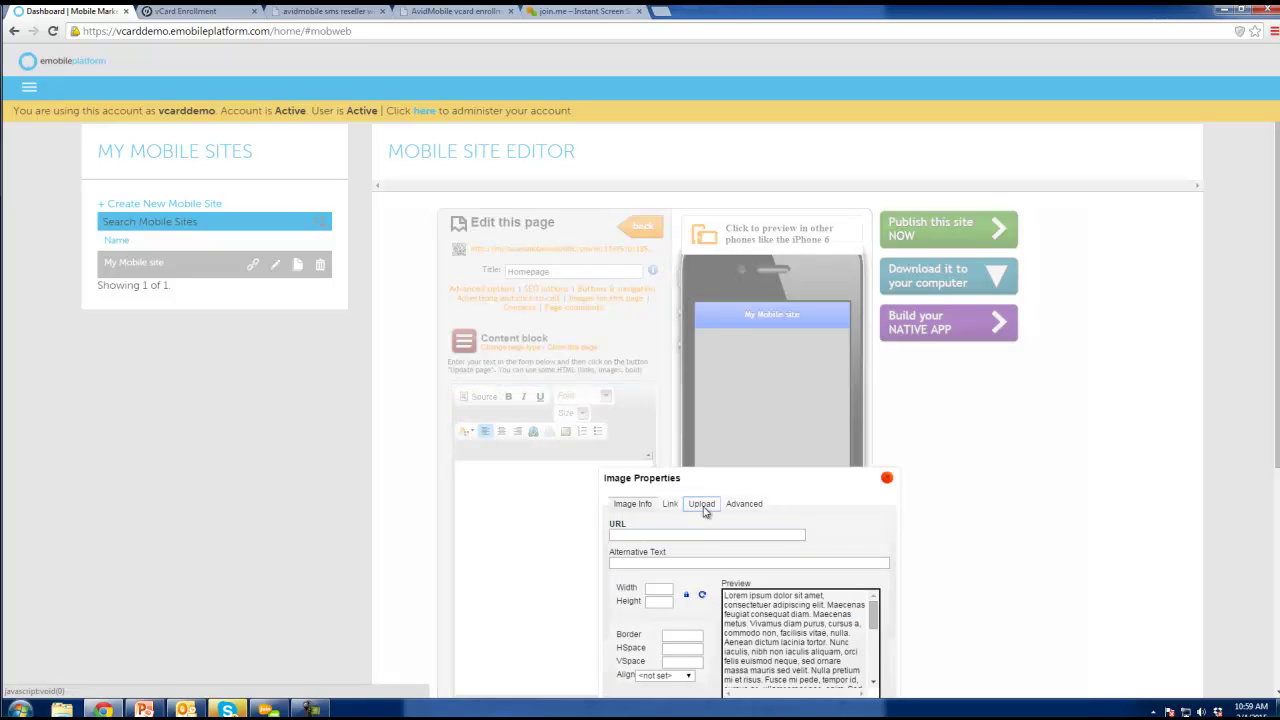
click(701, 505)
click(640, 536)
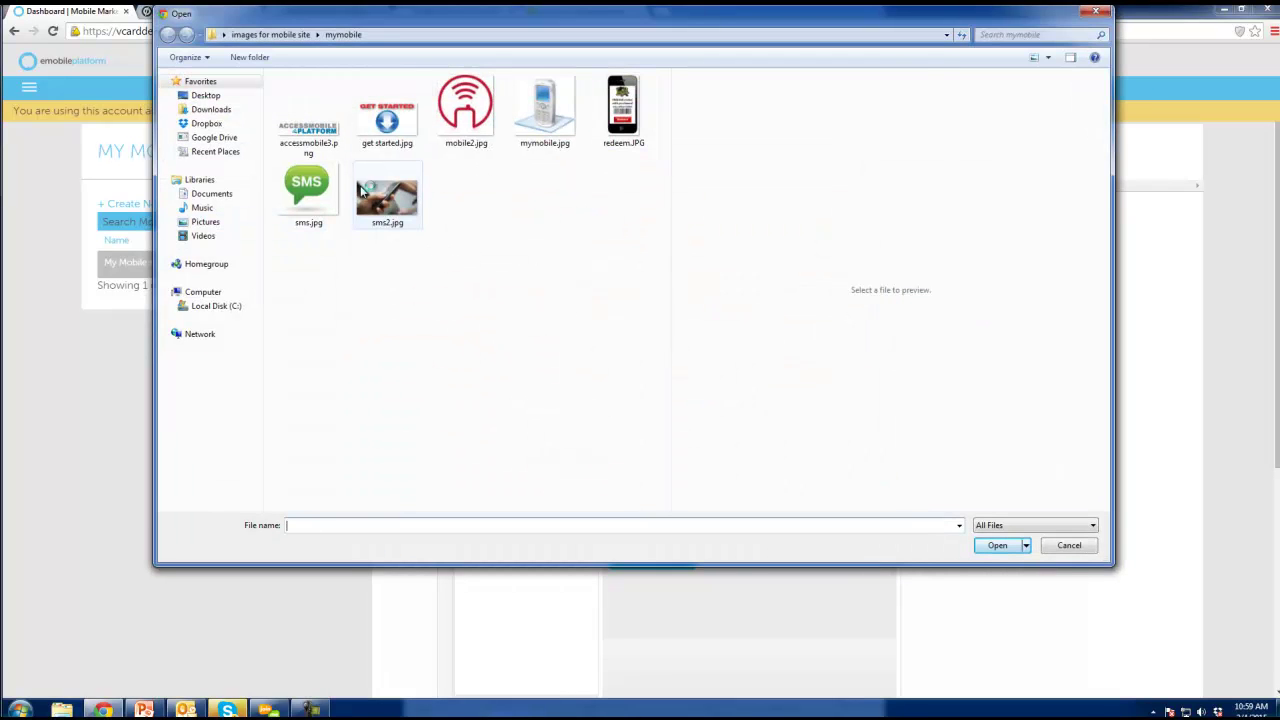
double_click(363, 188)
click(655, 563)
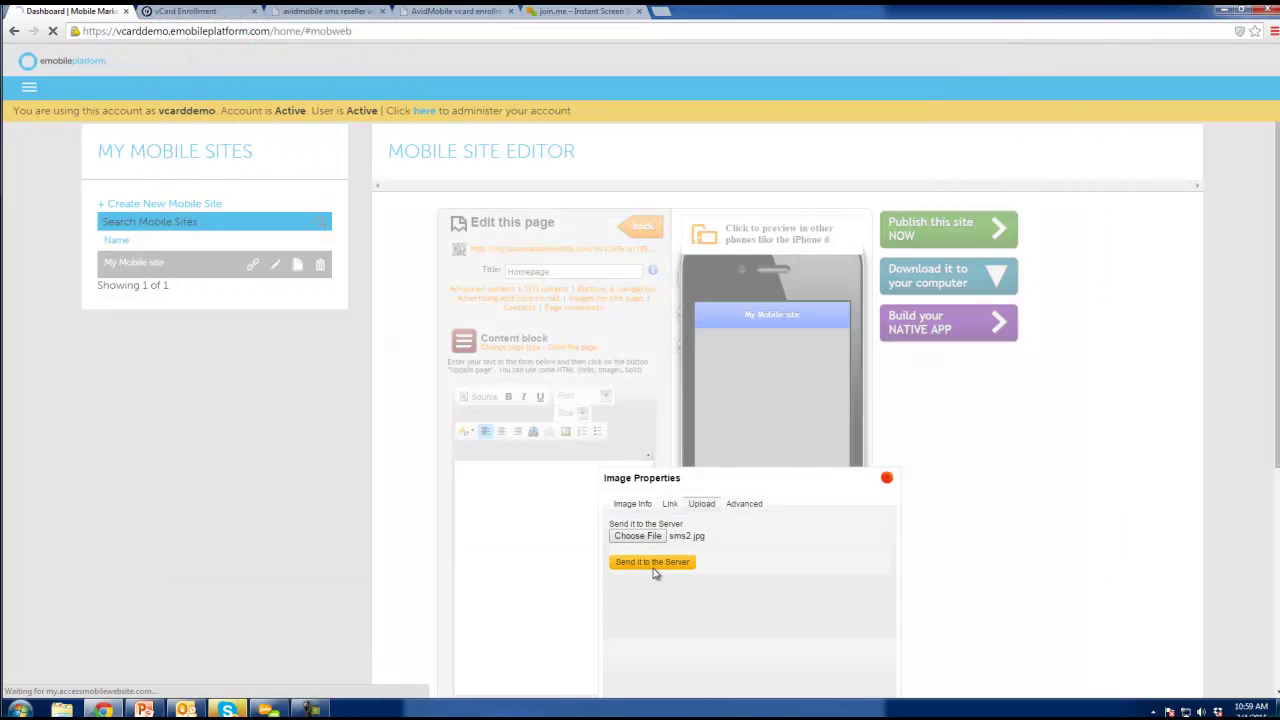
click(739, 114)
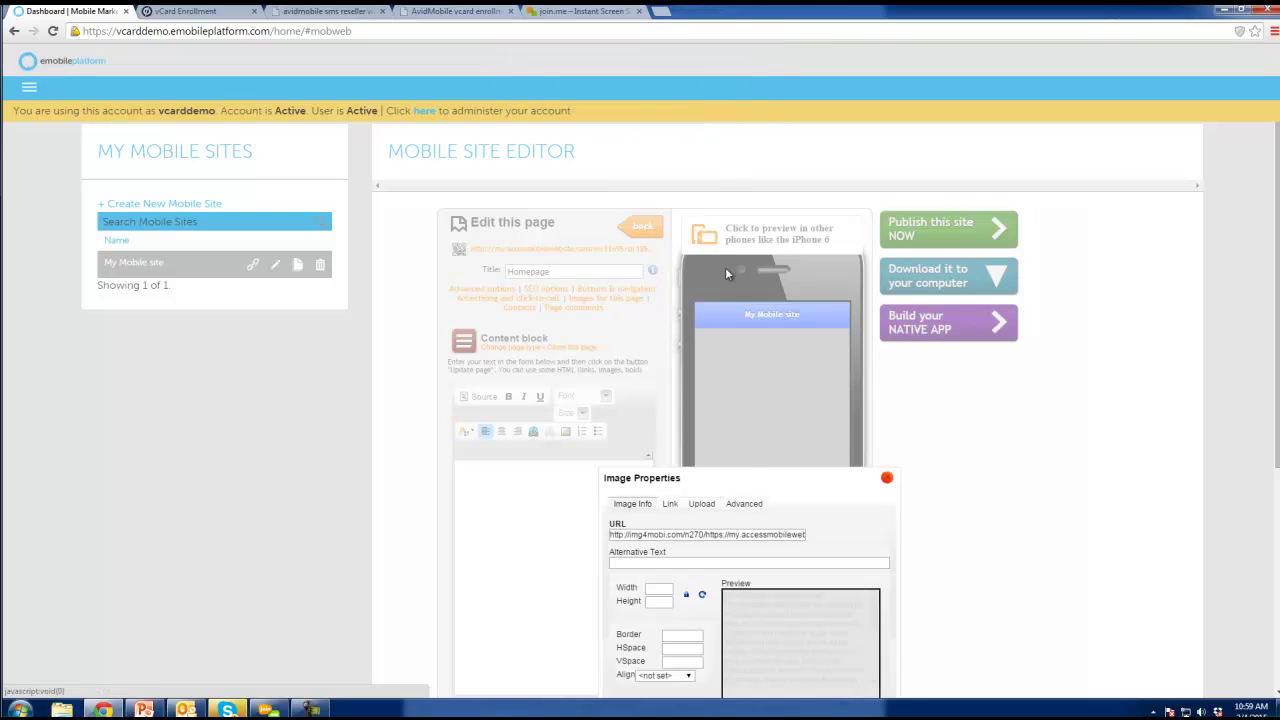
scroll(731, 463, down, 1)
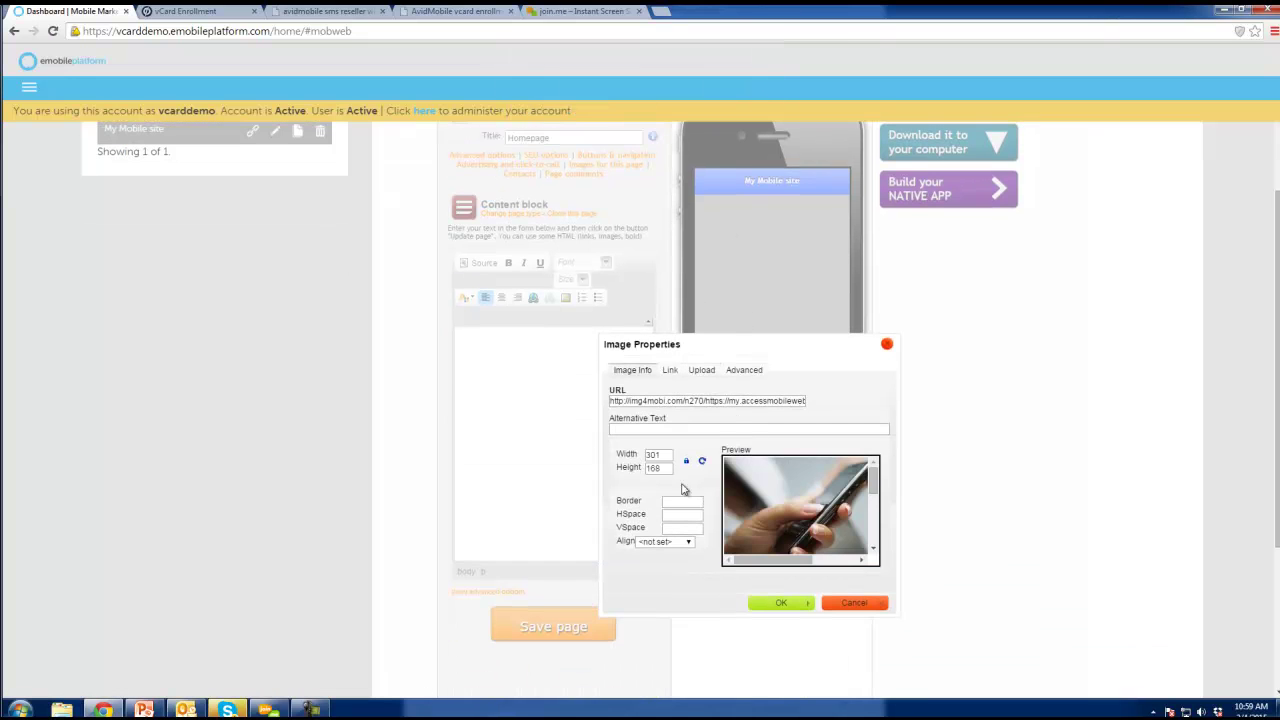
click(767, 603)
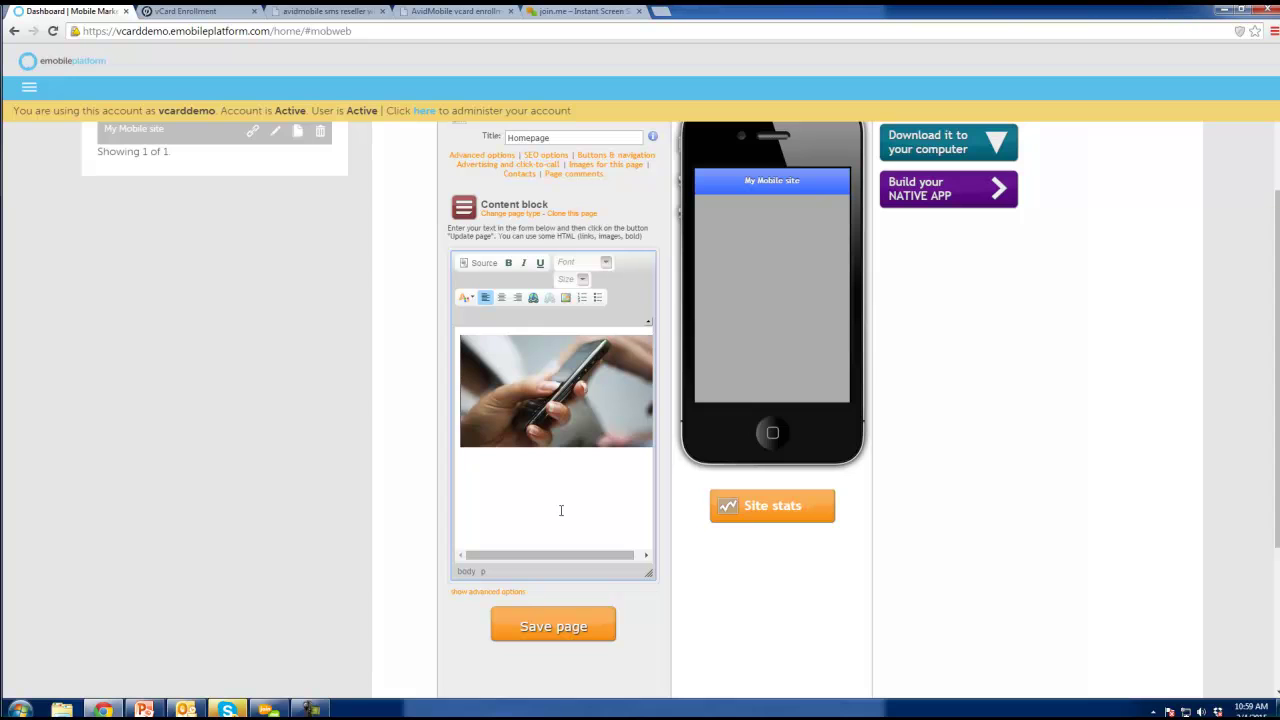
scroll(577, 500, up, 1)
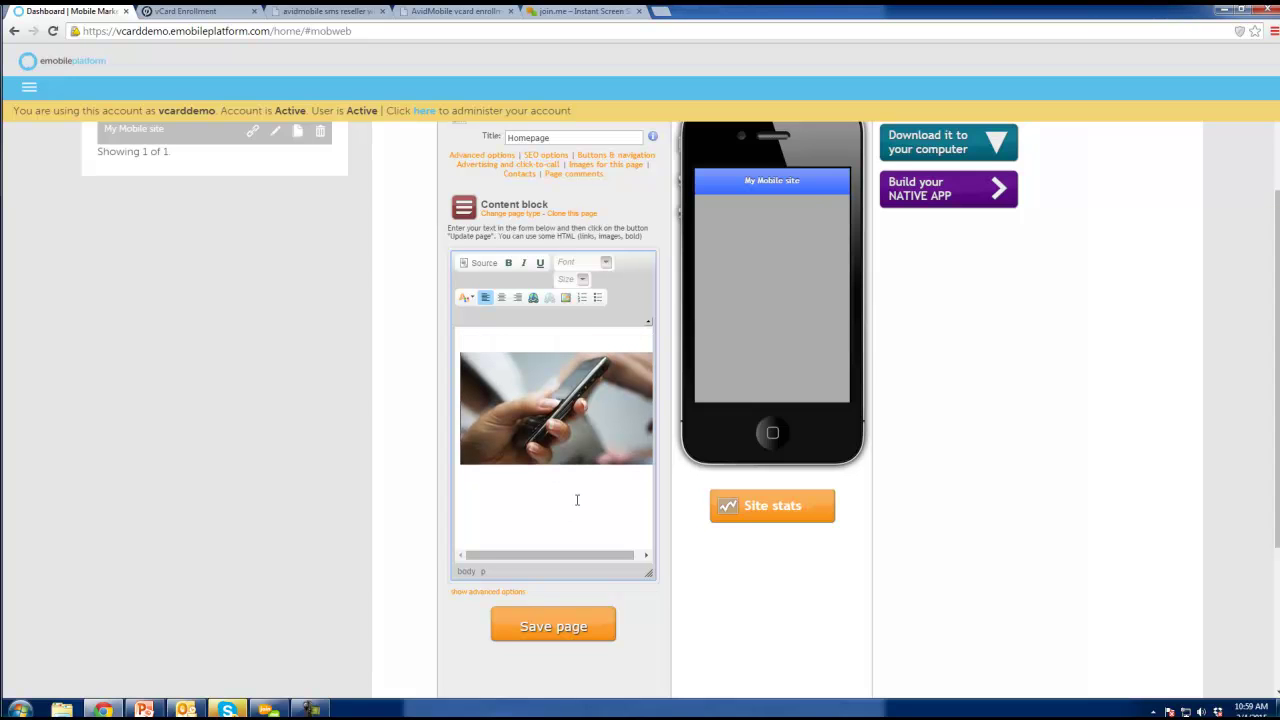
Type the welcome line and heading, and make the two 'blah' lines a bulleted list.
text(Welcome to my company)
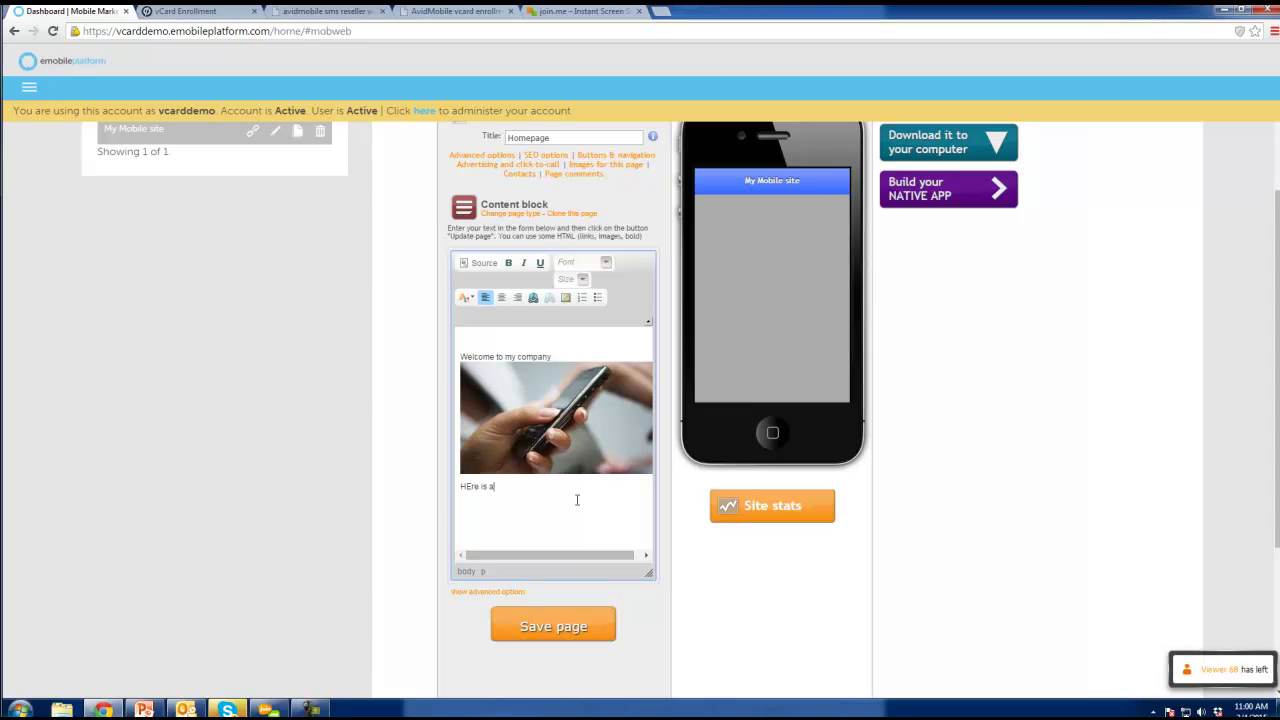
text(blah)
key(Return)
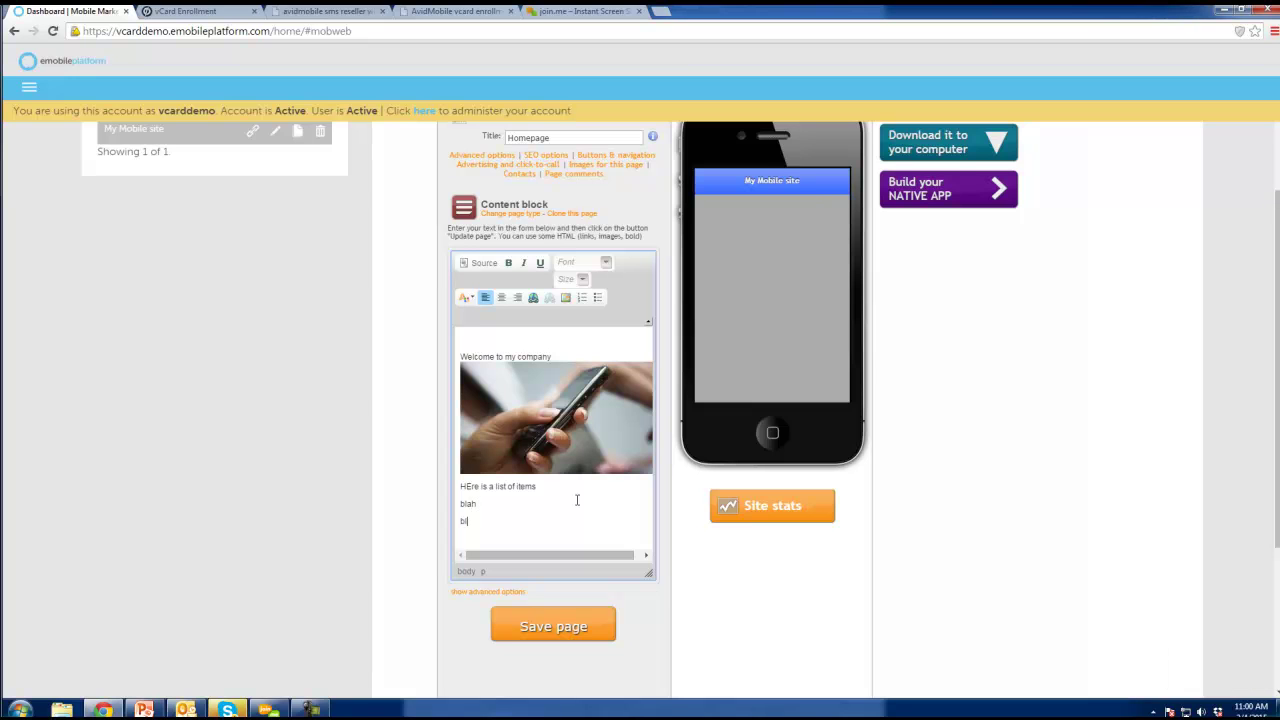
drag(503, 519, 469, 503)
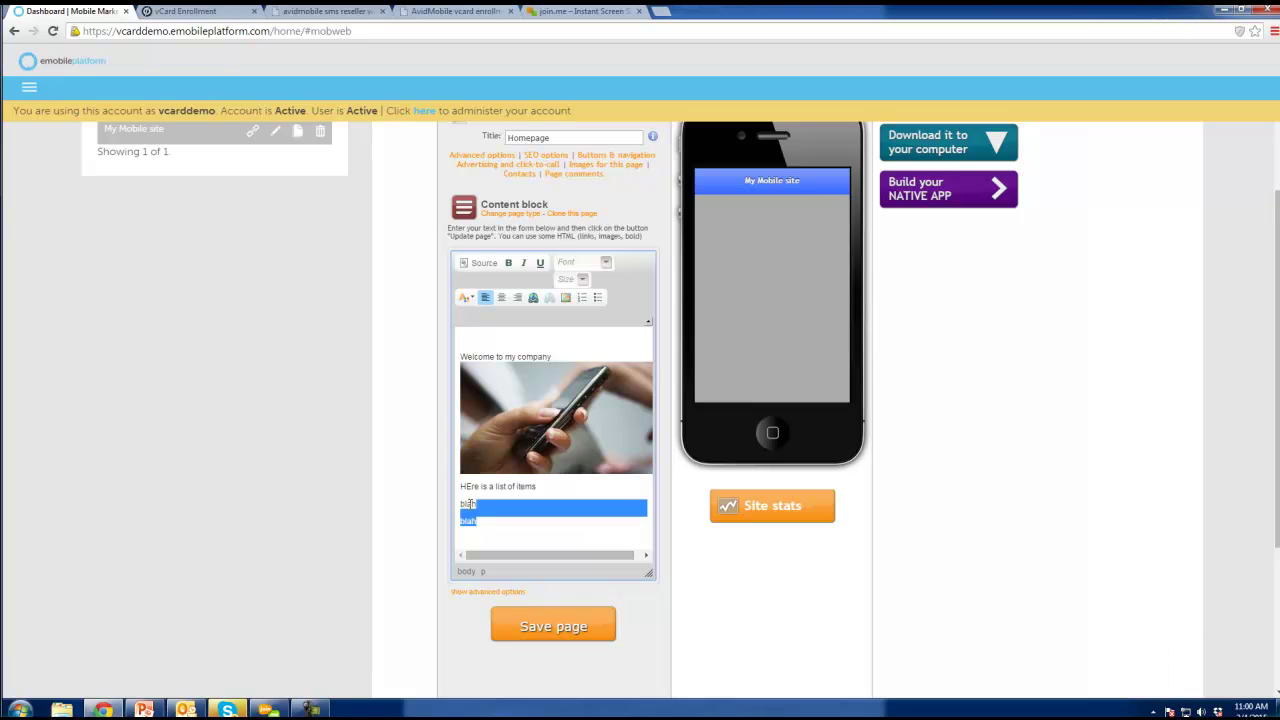
click(597, 297)
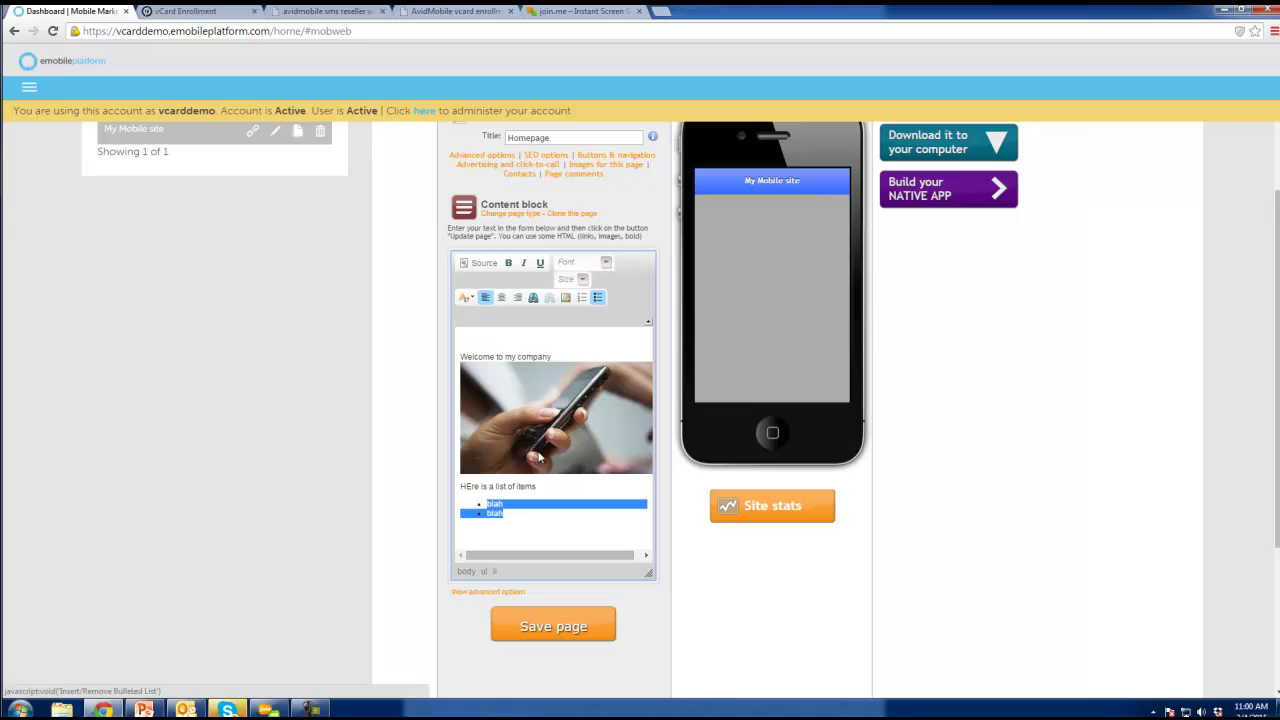
Make the 'HEre is a list of items' heading bold, underlined, size 14, and save the page.
drag(552, 486, 459, 486)
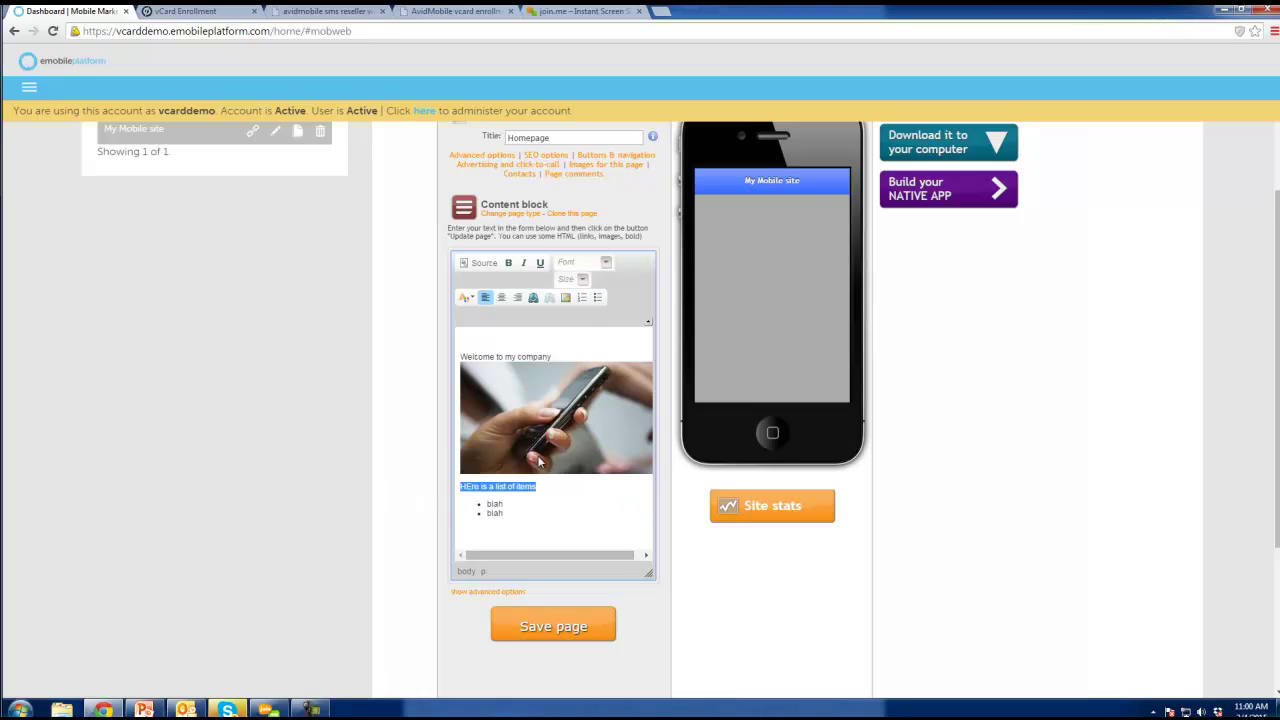
click(508, 262)
click(540, 262)
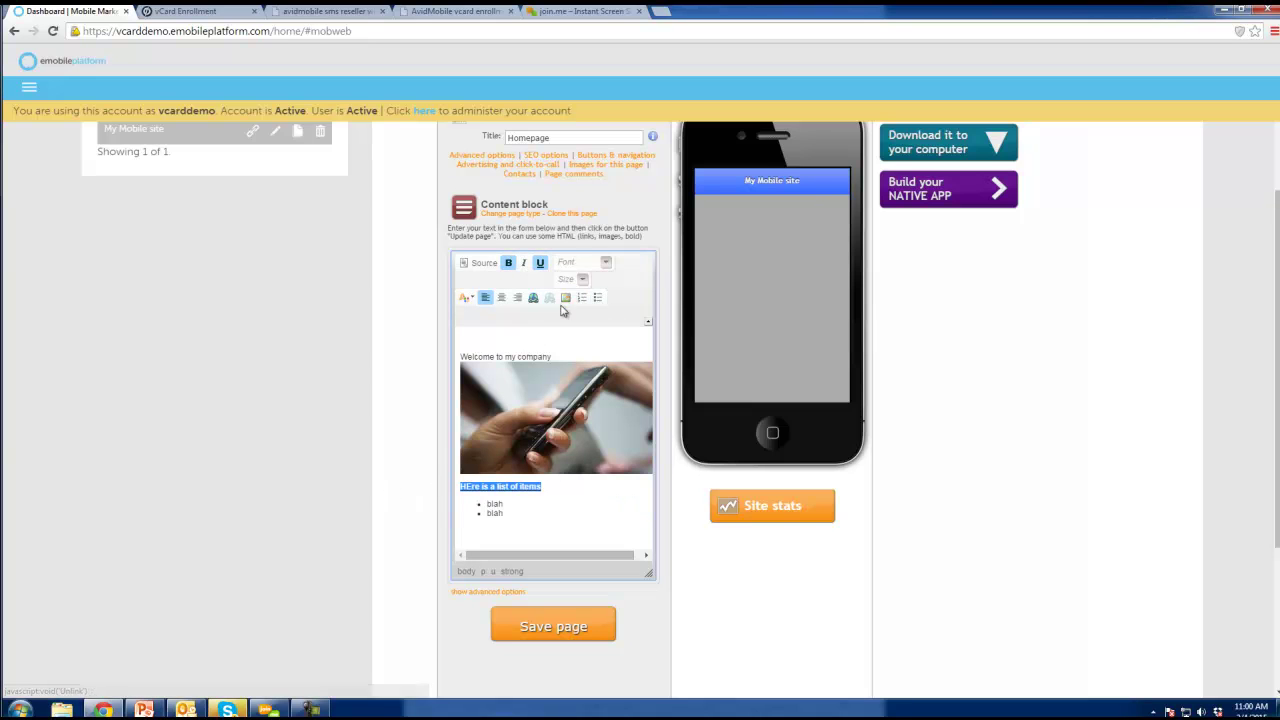
click(582, 279)
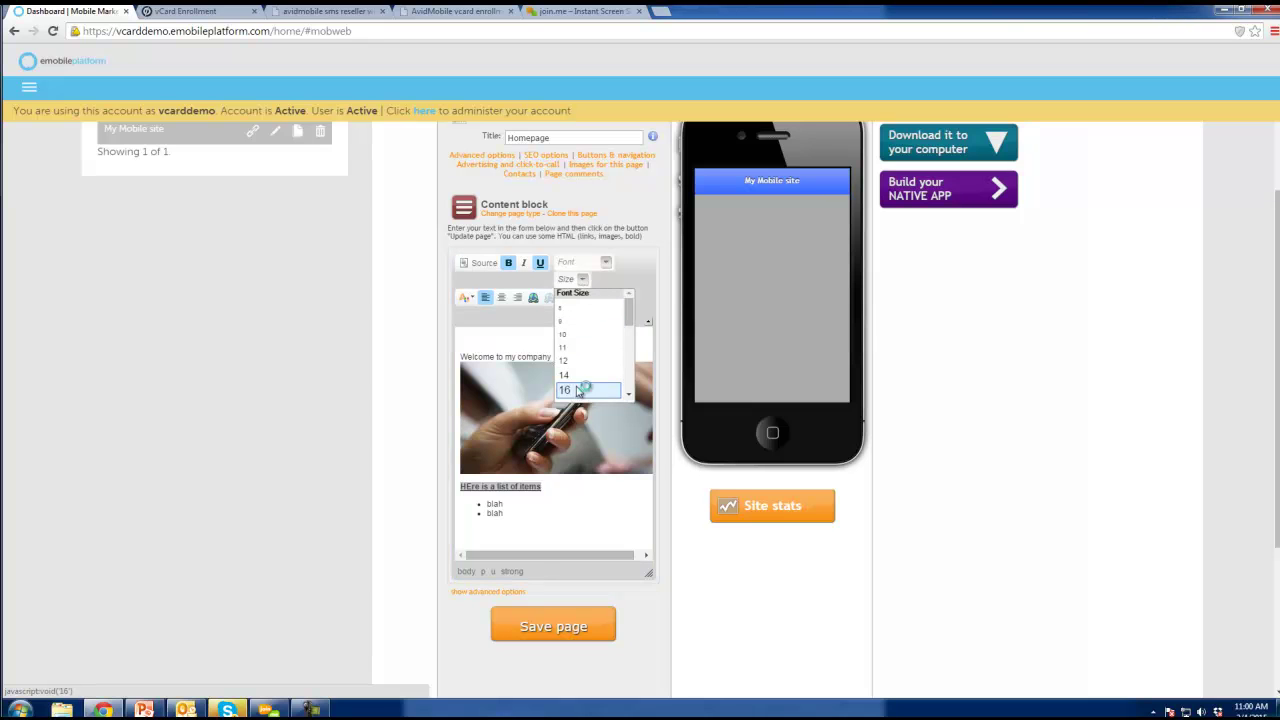
click(577, 376)
click(586, 514)
click(573, 626)
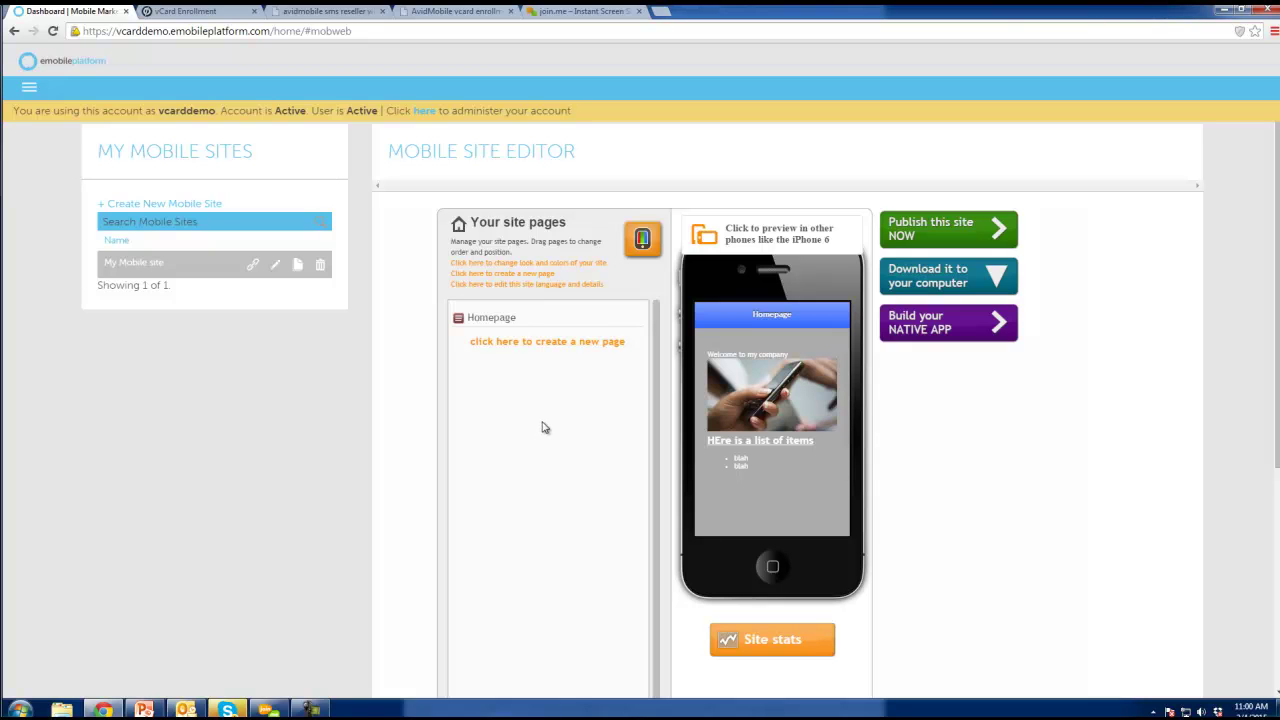
Publish the site live, select its embed code and CNAME record, then close the dialog.
click(960, 230)
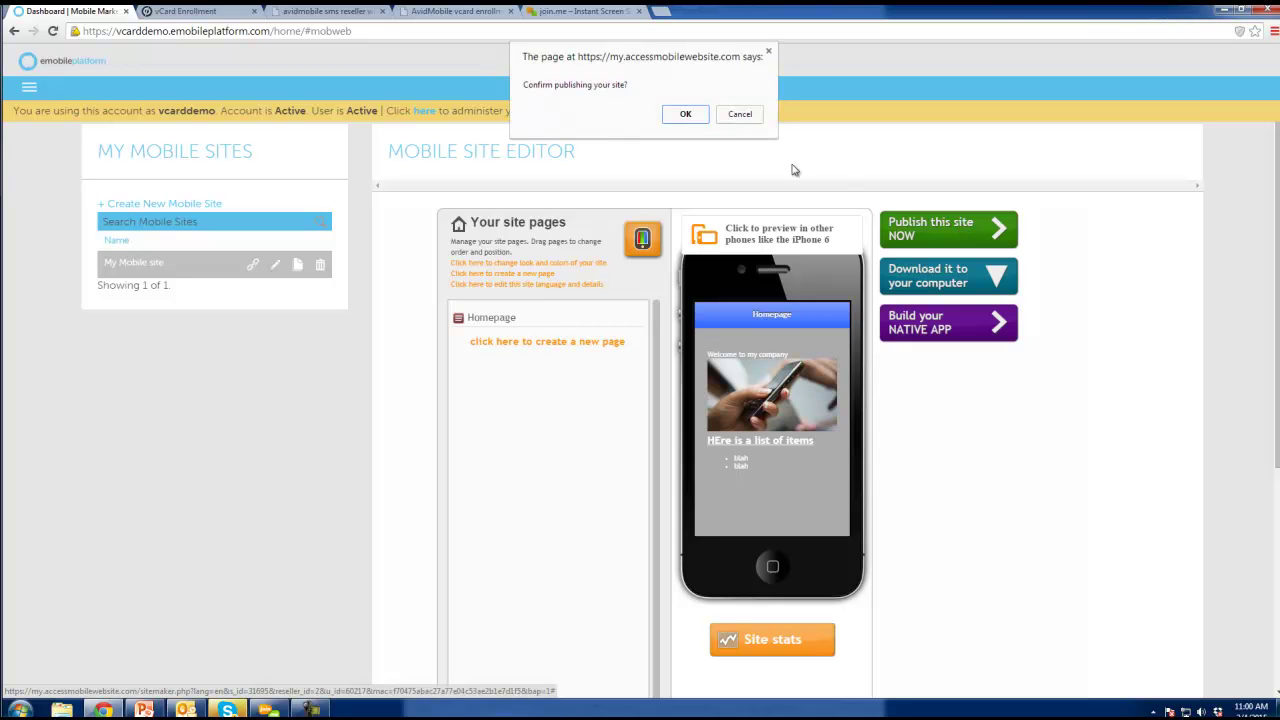
click(688, 116)
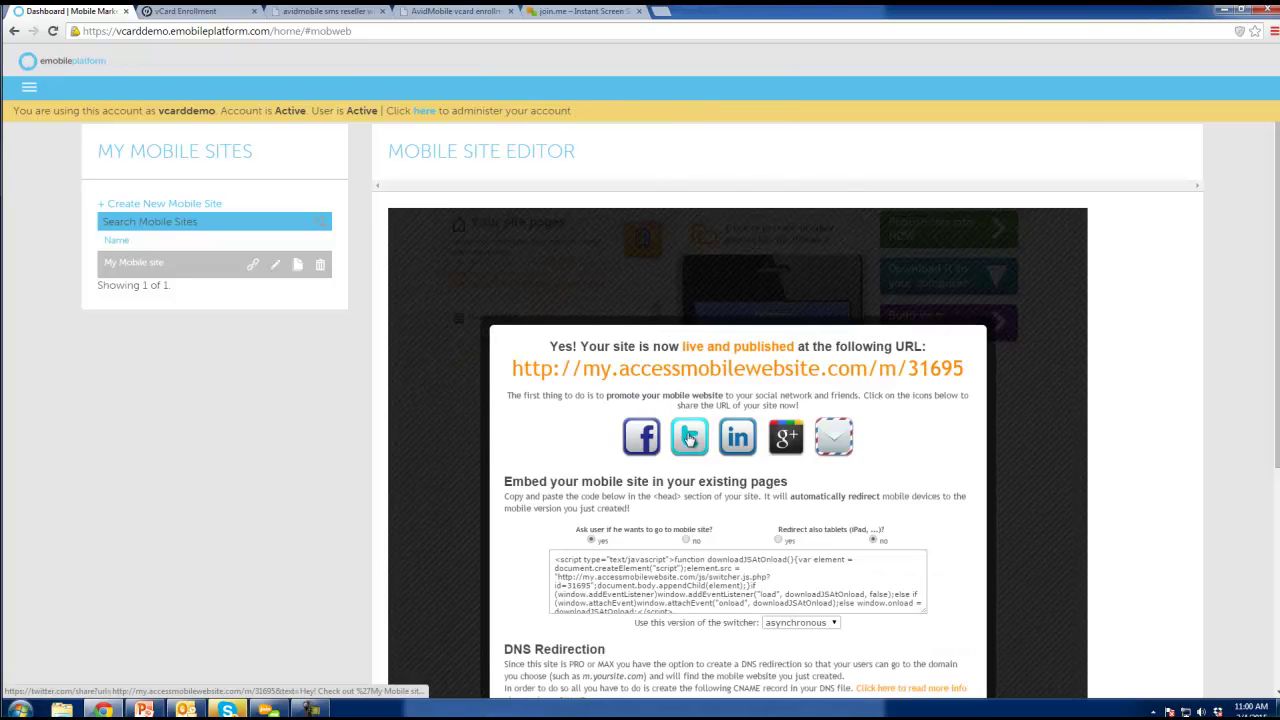
scroll(717, 527, down, 2)
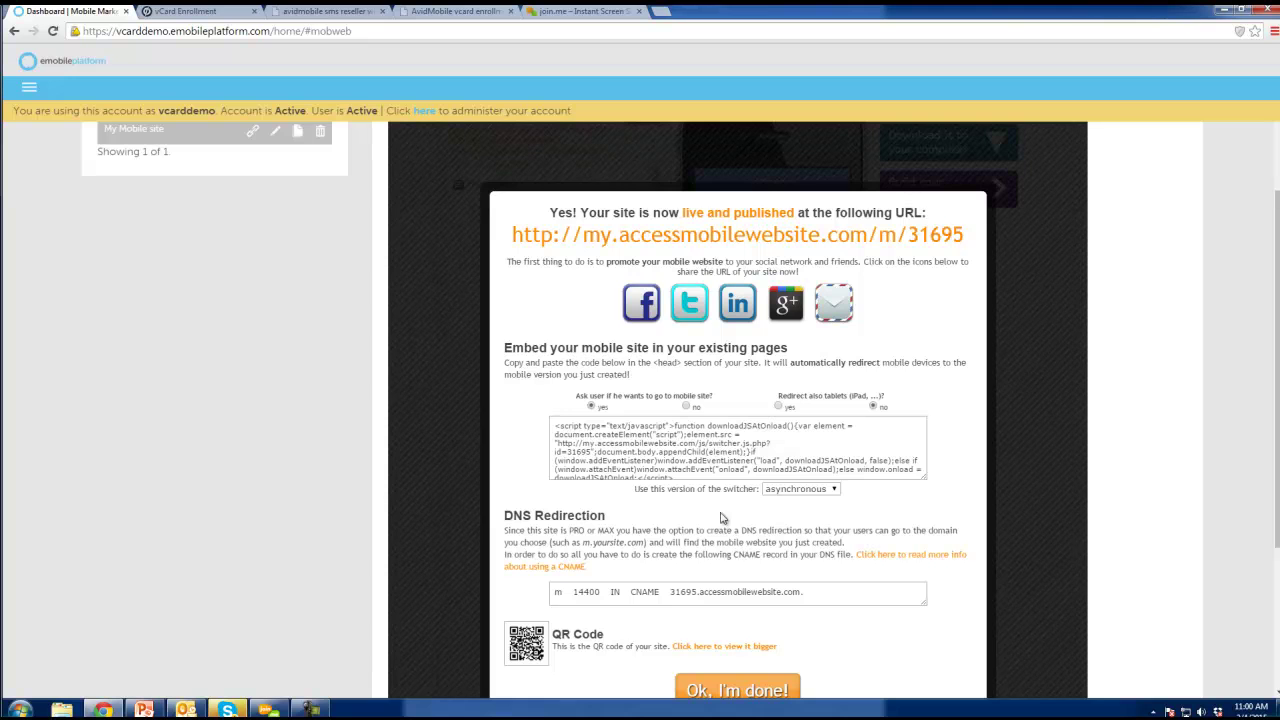
click(700, 437)
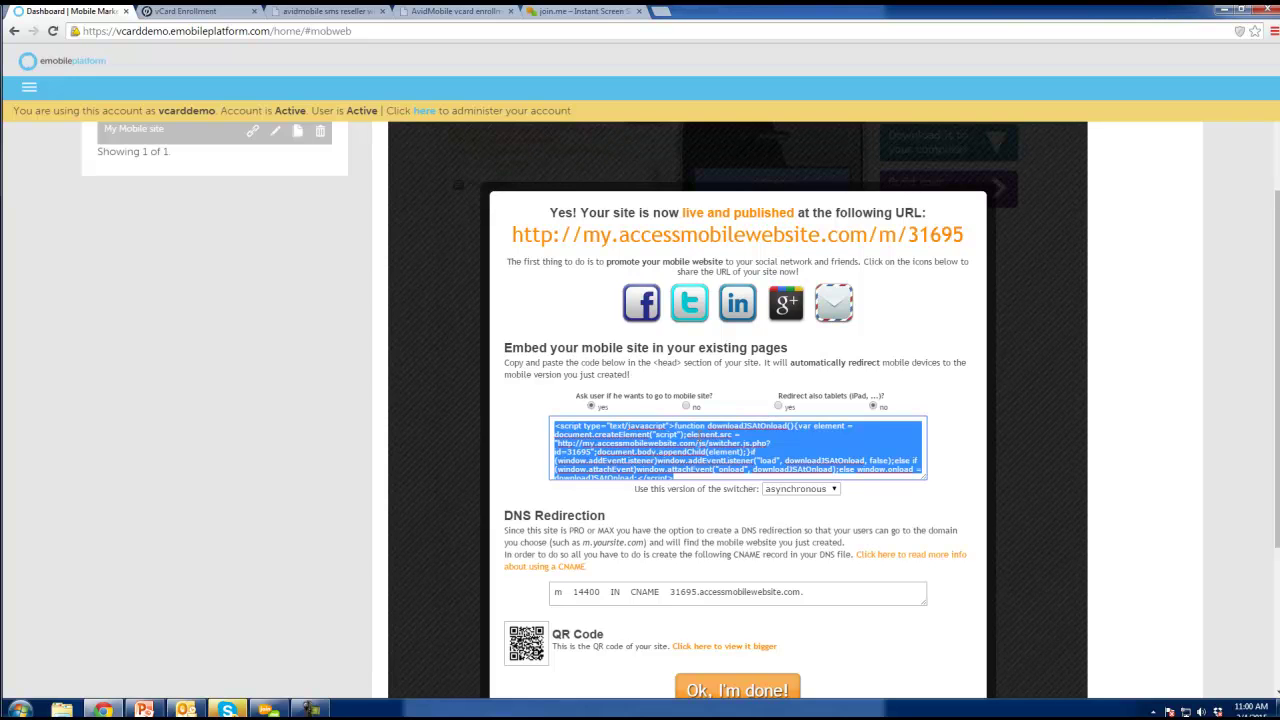
click(680, 595)
key(ctrl+a)
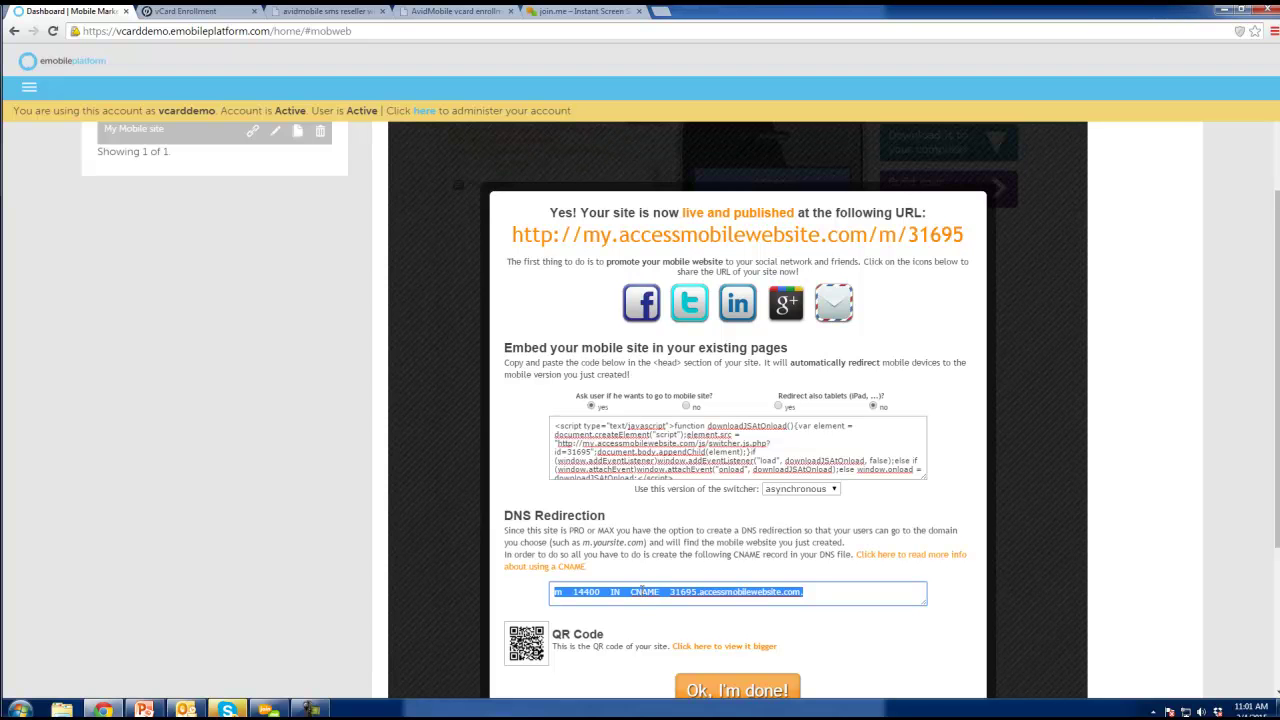
click(1030, 395)
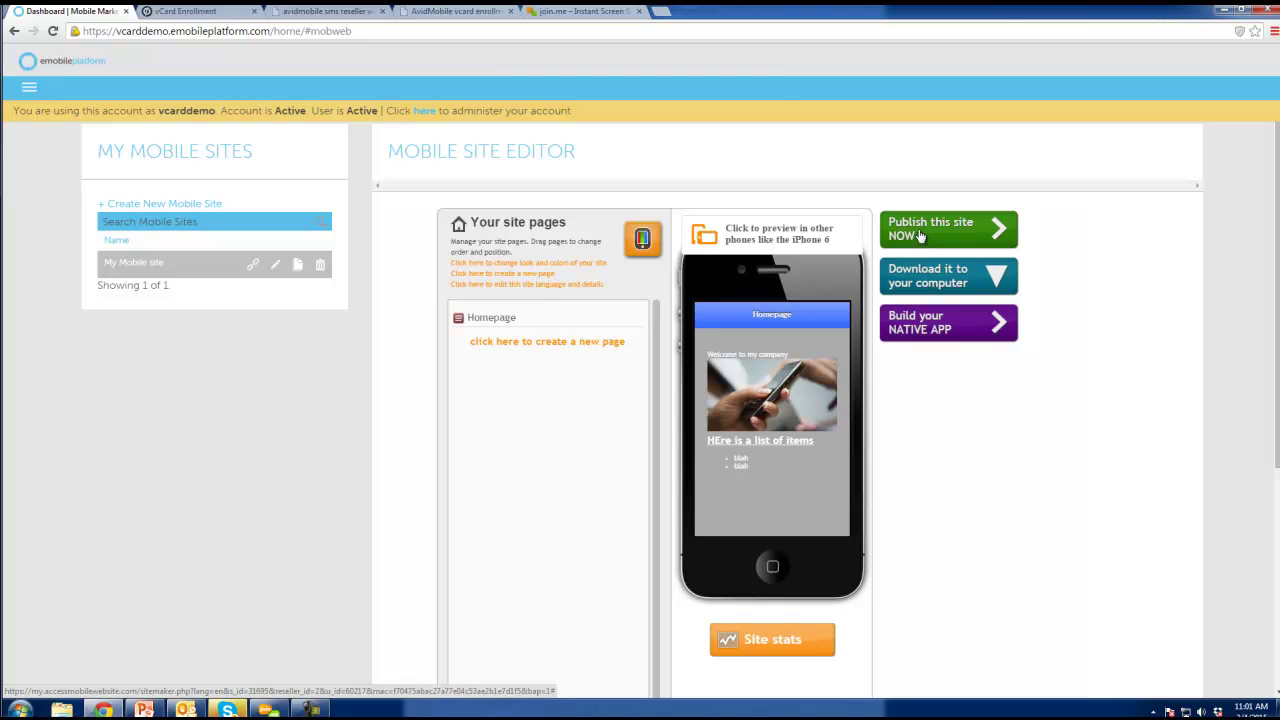
Republish the site, copy its live URL link address, and open the main menu.
click(921, 236)
click(682, 113)
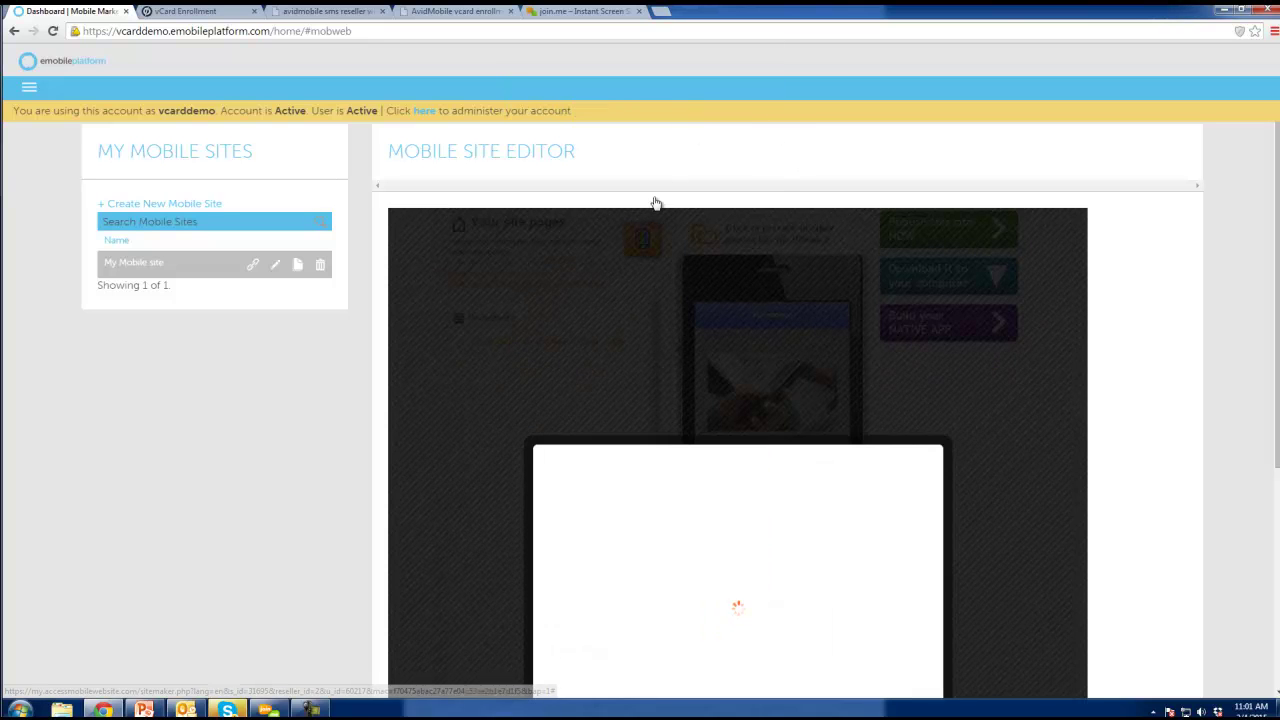
right_click(651, 368)
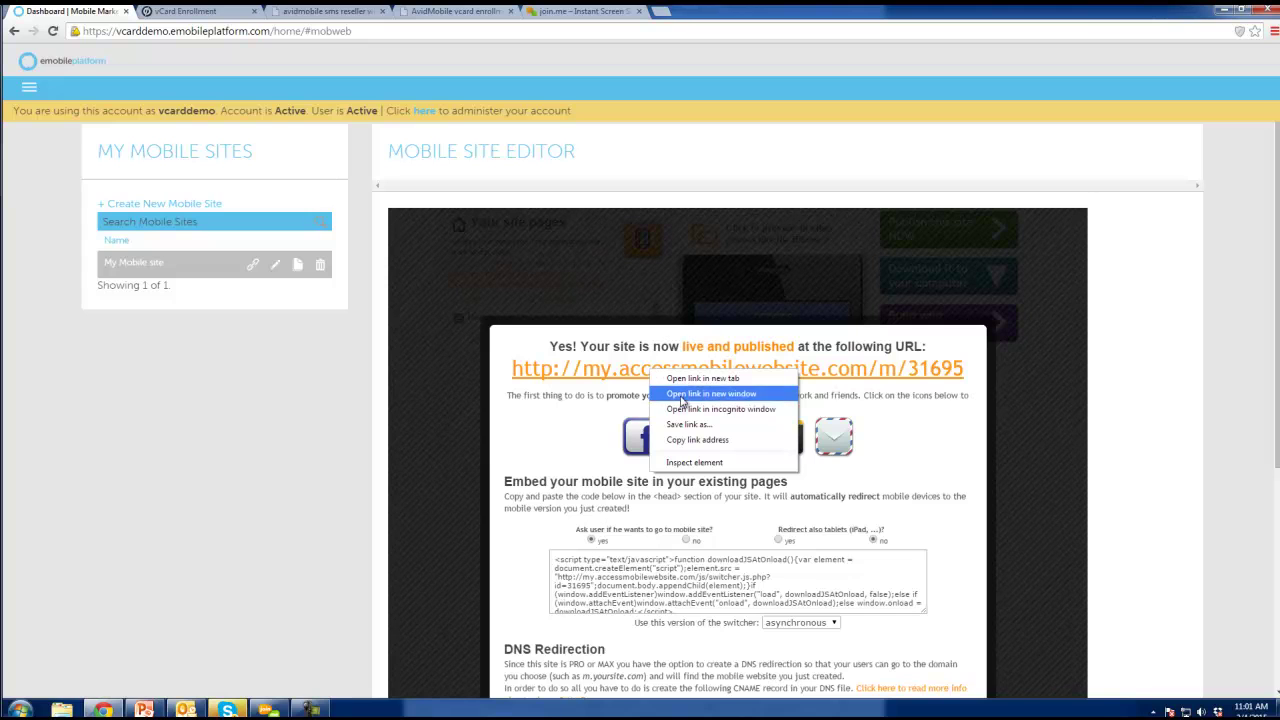
click(697, 440)
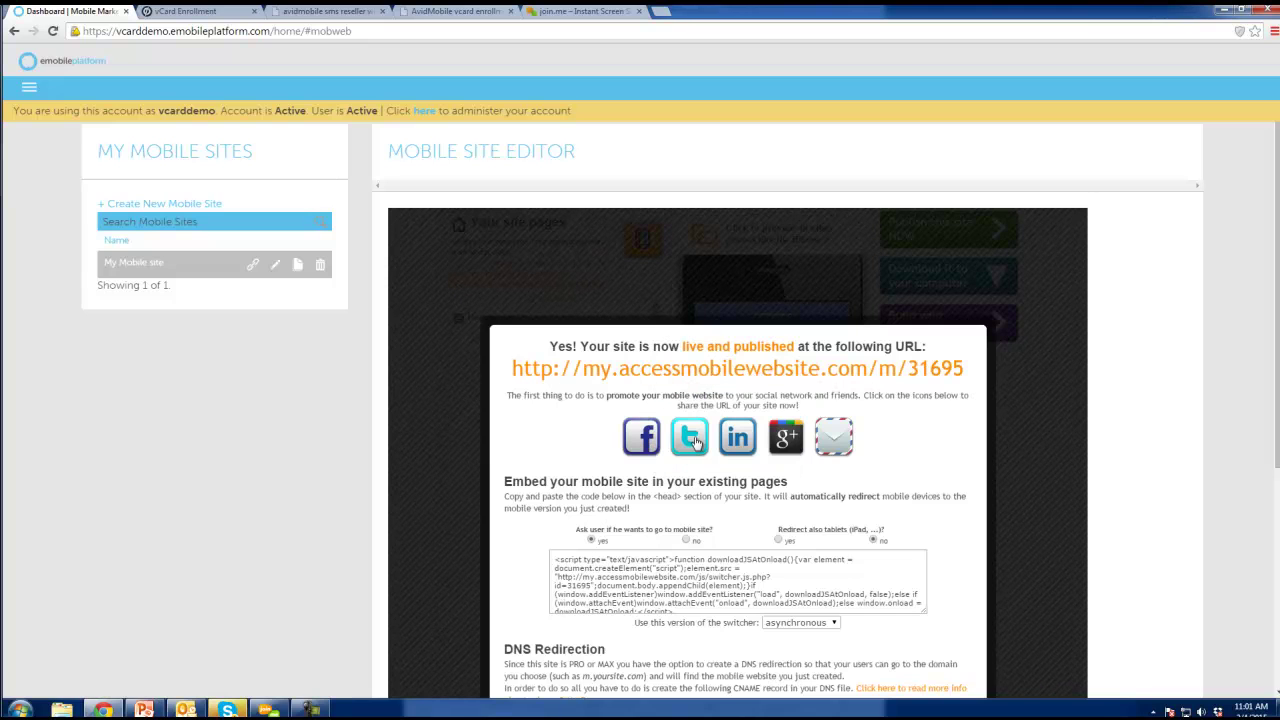
click(30, 91)
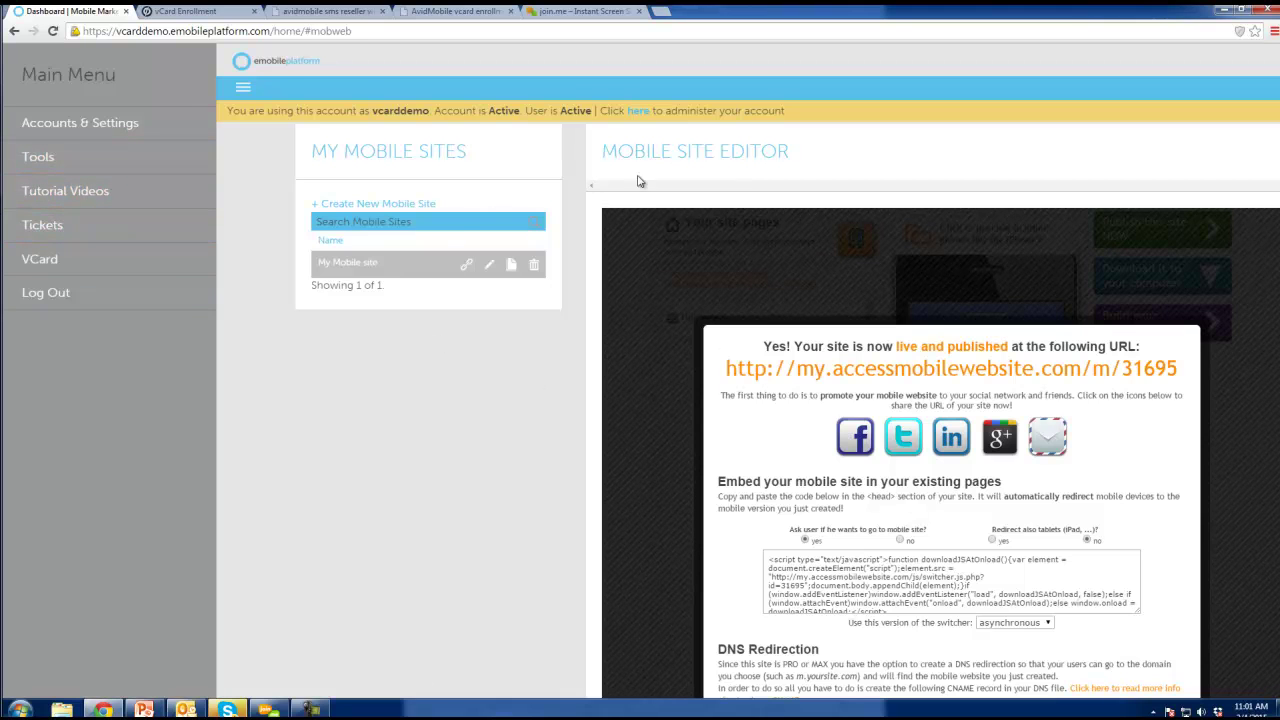
Create a new vCard from My vCards and enter its card name in the profile editor.
click(55, 257)
click(68, 128)
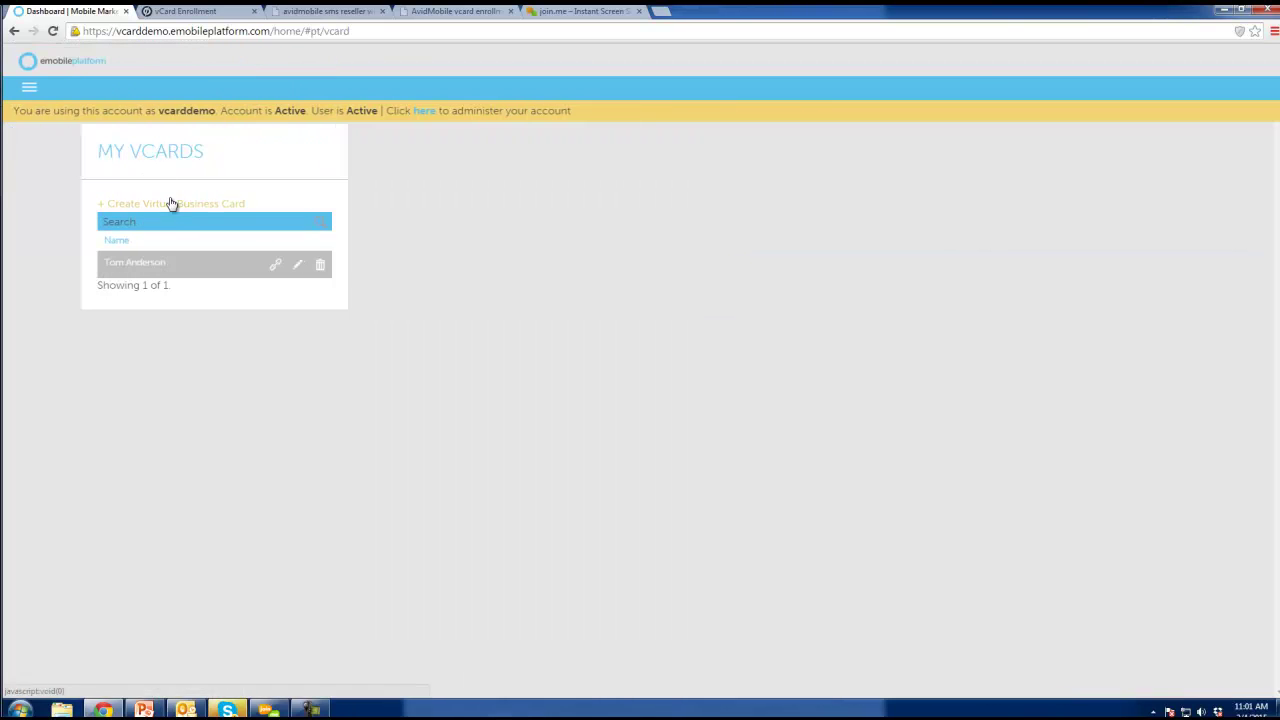
click(171, 203)
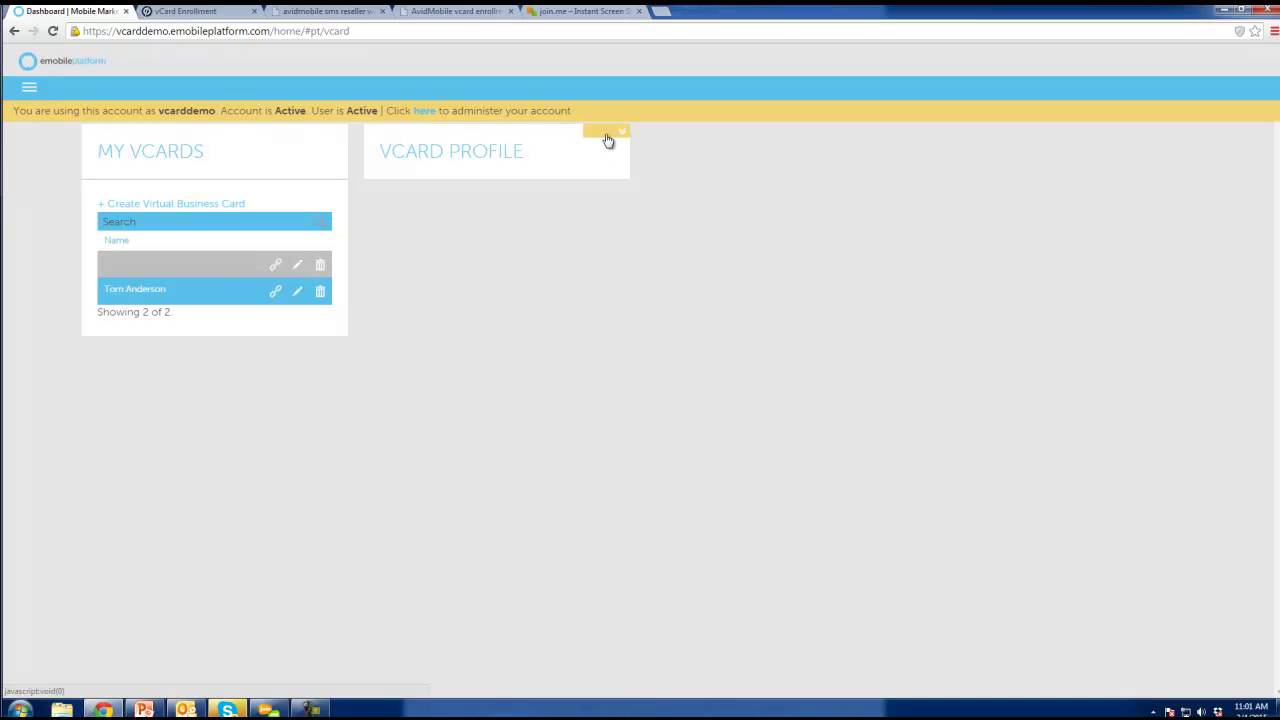
click(606, 133)
click(588, 195)
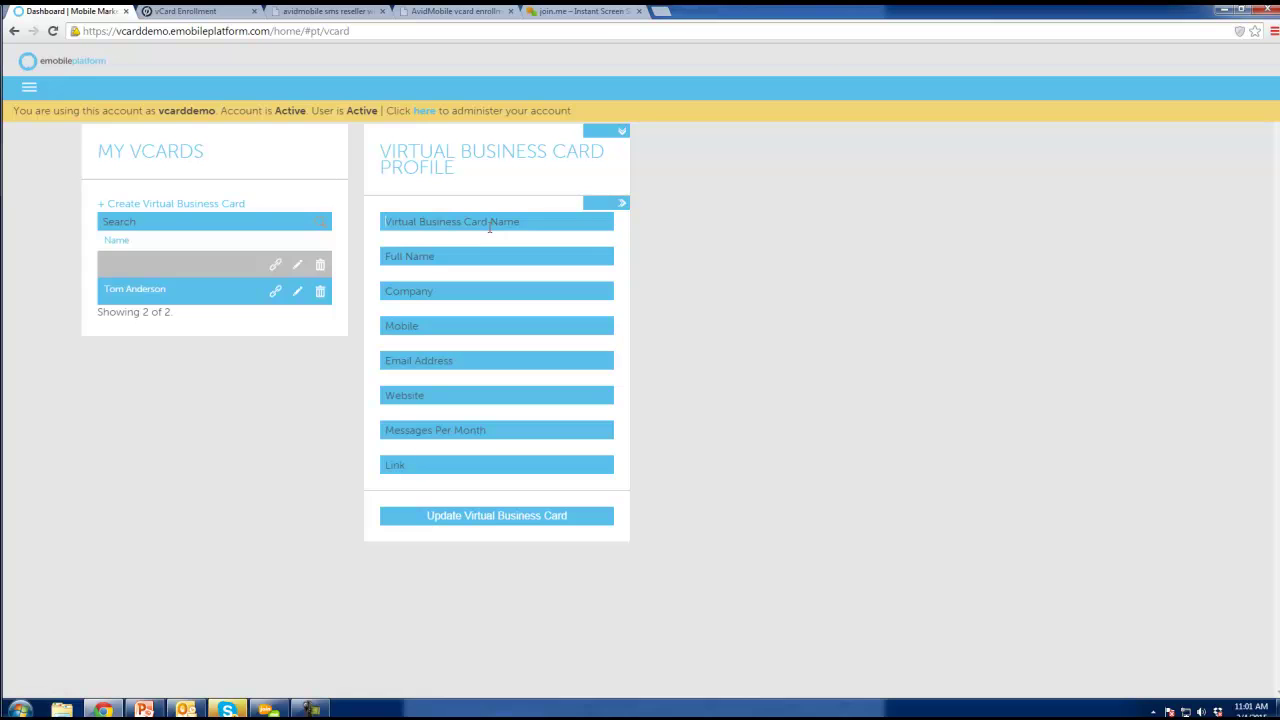
click(489, 227)
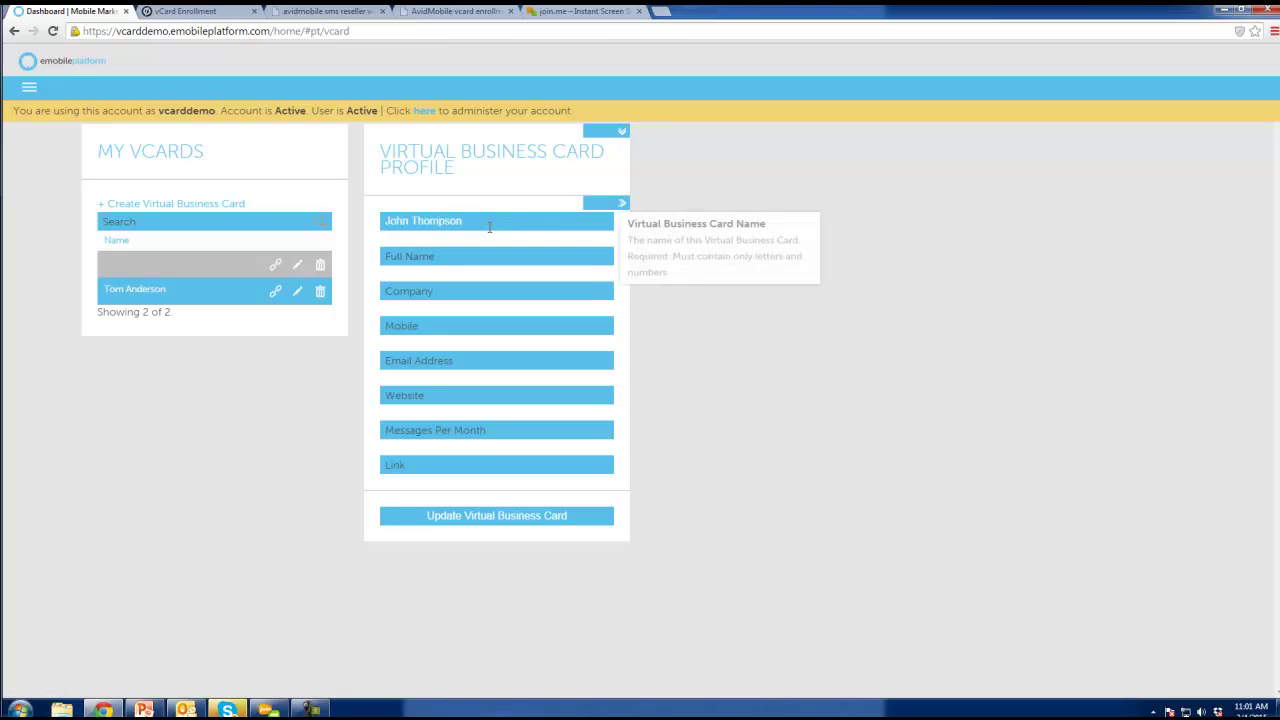
drag(489, 227, 288, 200)
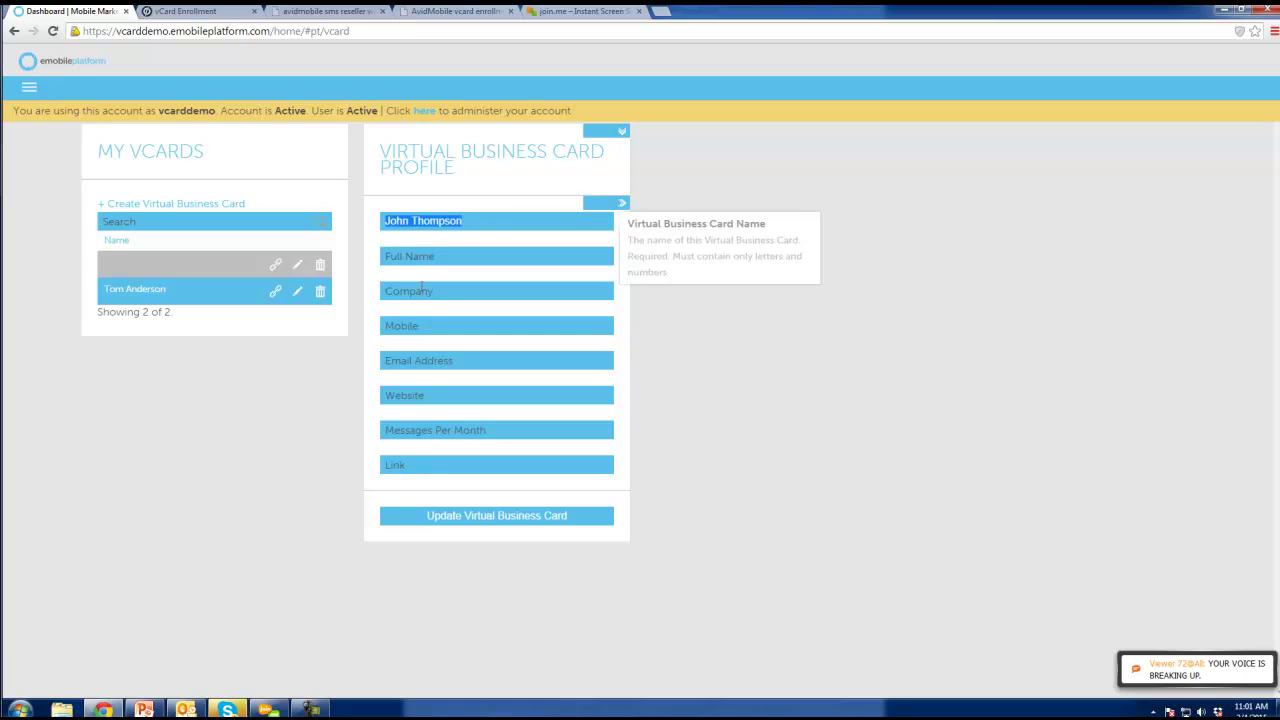
Enter the contact's full name, company 'Enterprise', mobile number, e-mail address and website enterprise.com.
click(417, 256)
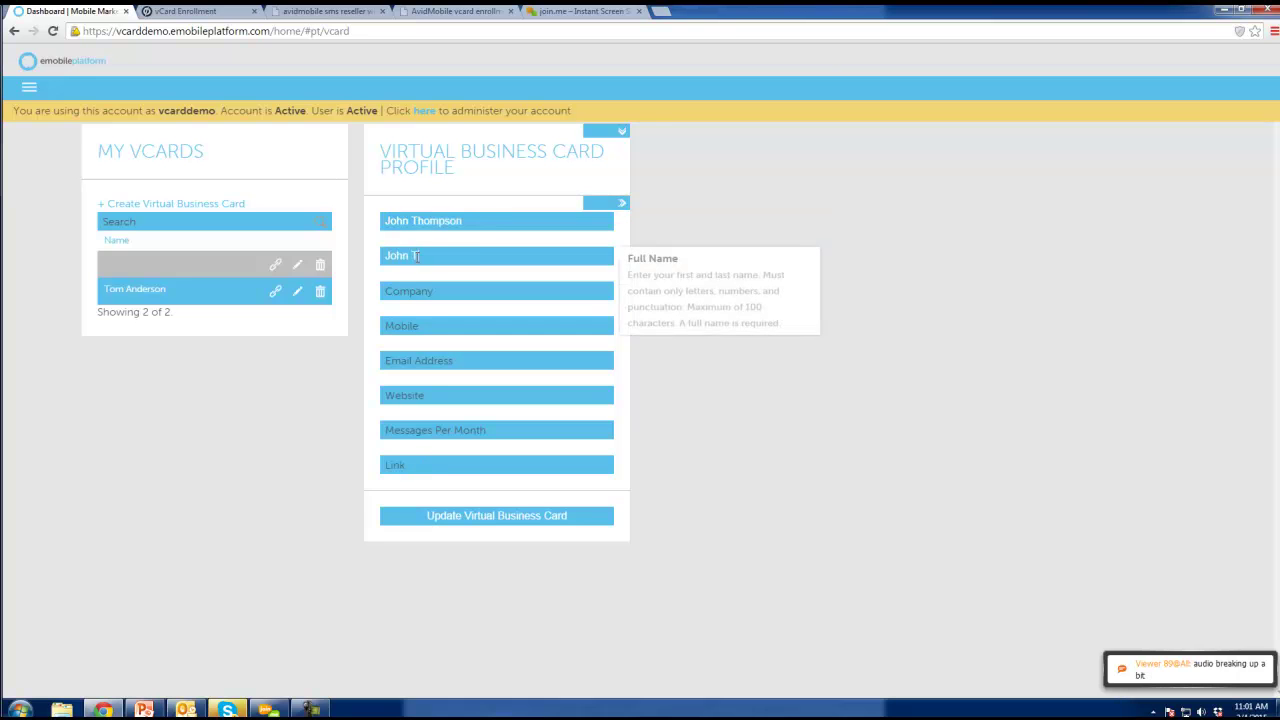
key(Tab)
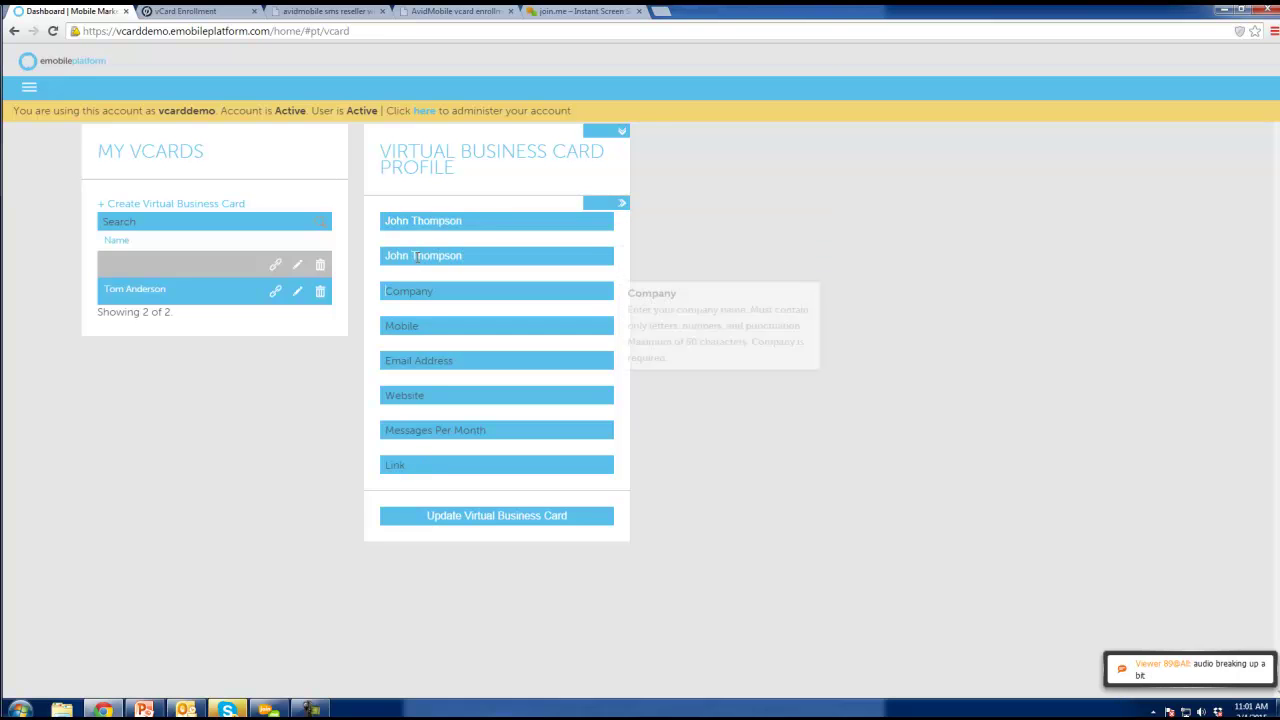
text(Enterprise)
key(Tab)
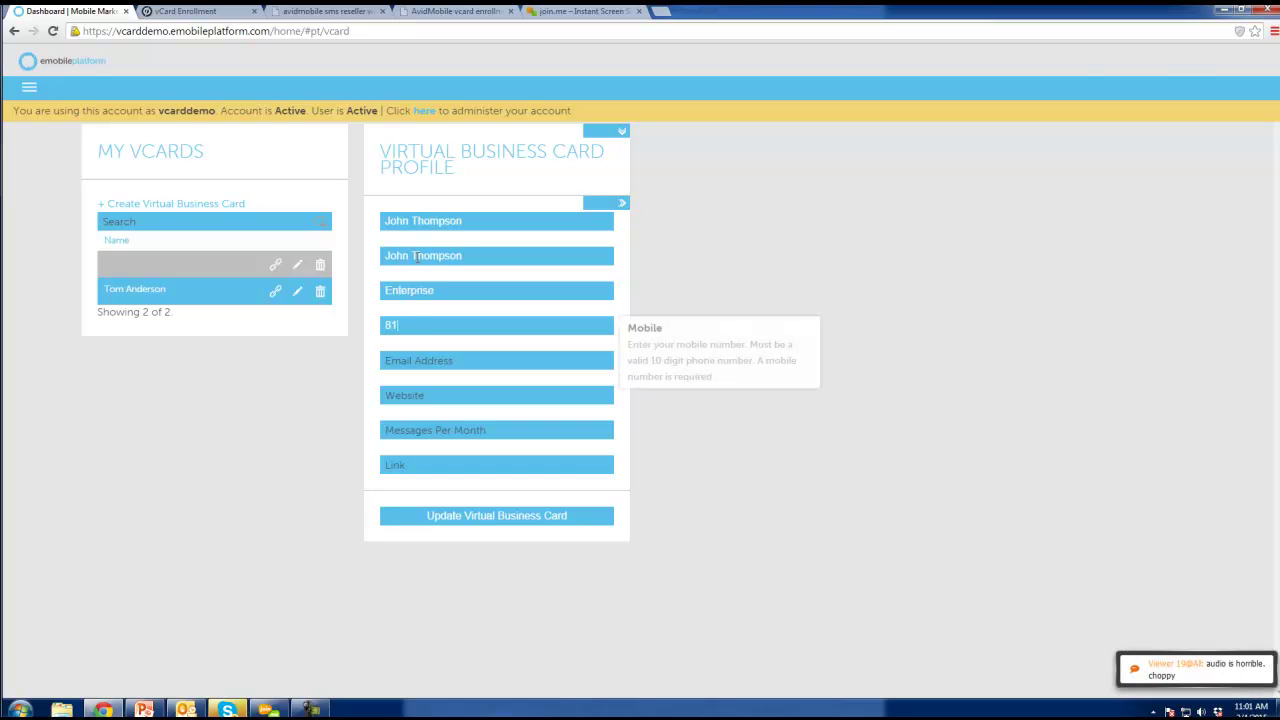
key(Tab)
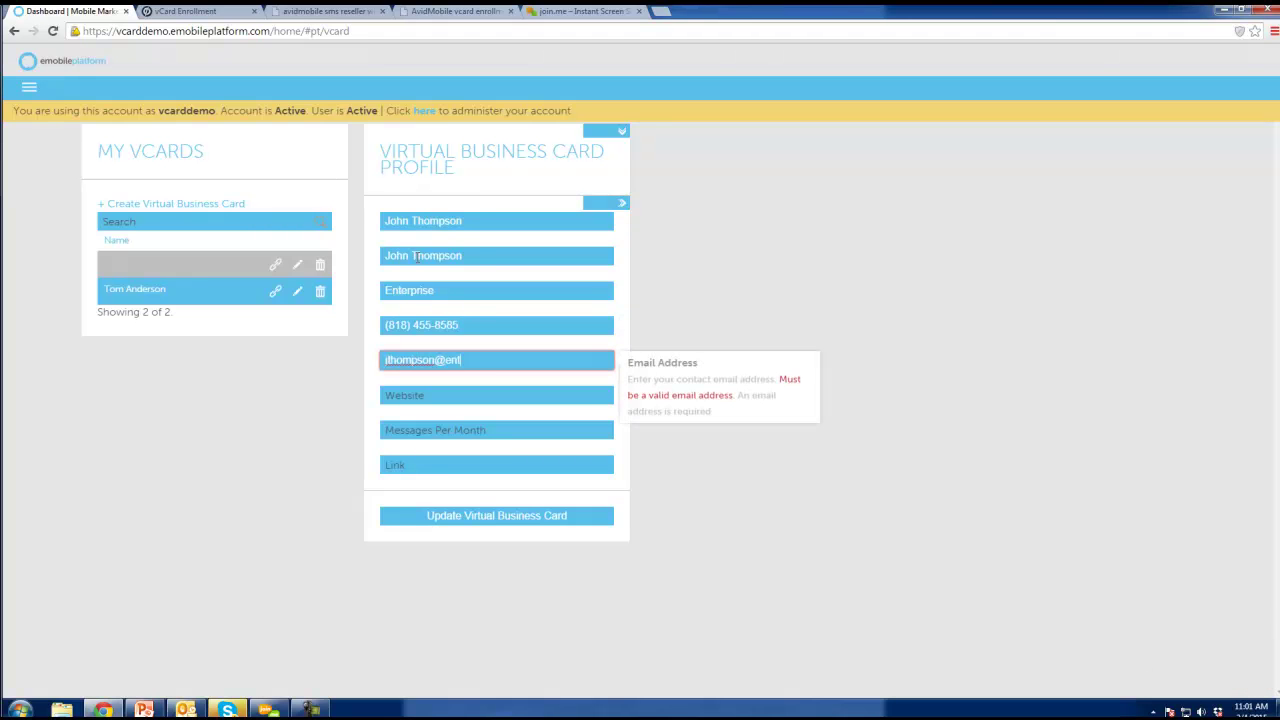
key(Tab)
text(enterprise.com)
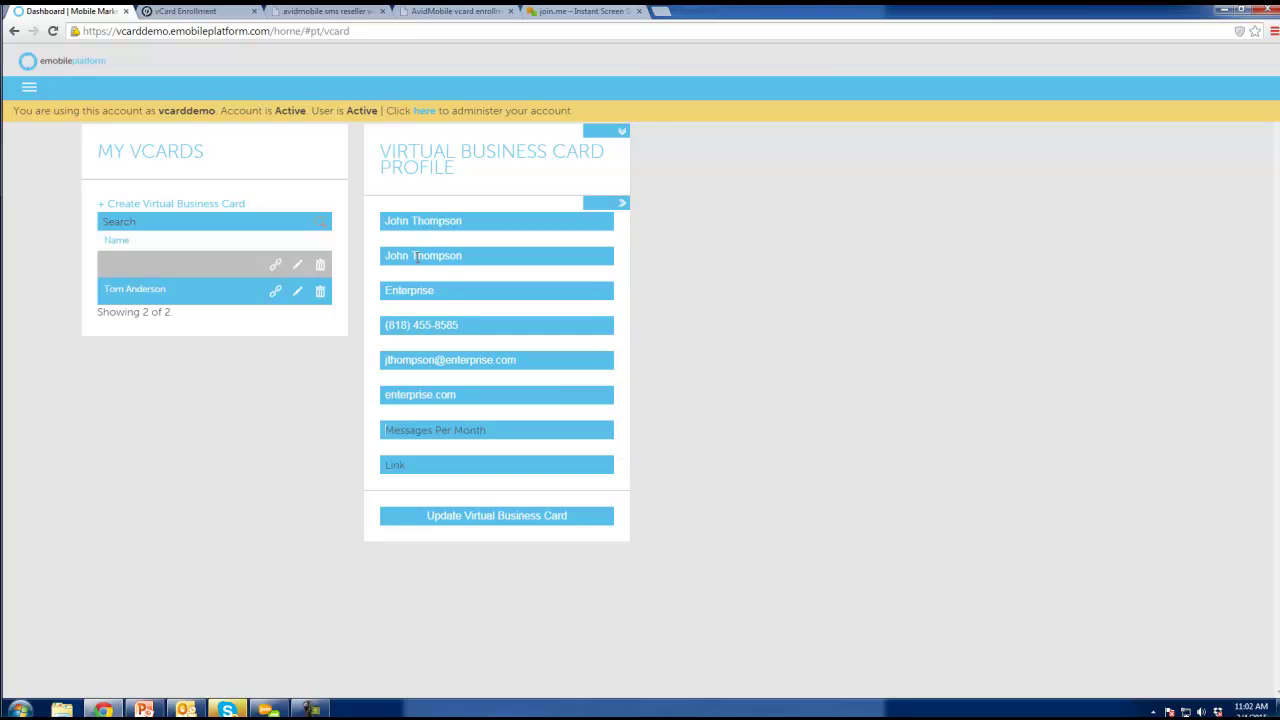
key(Tab)
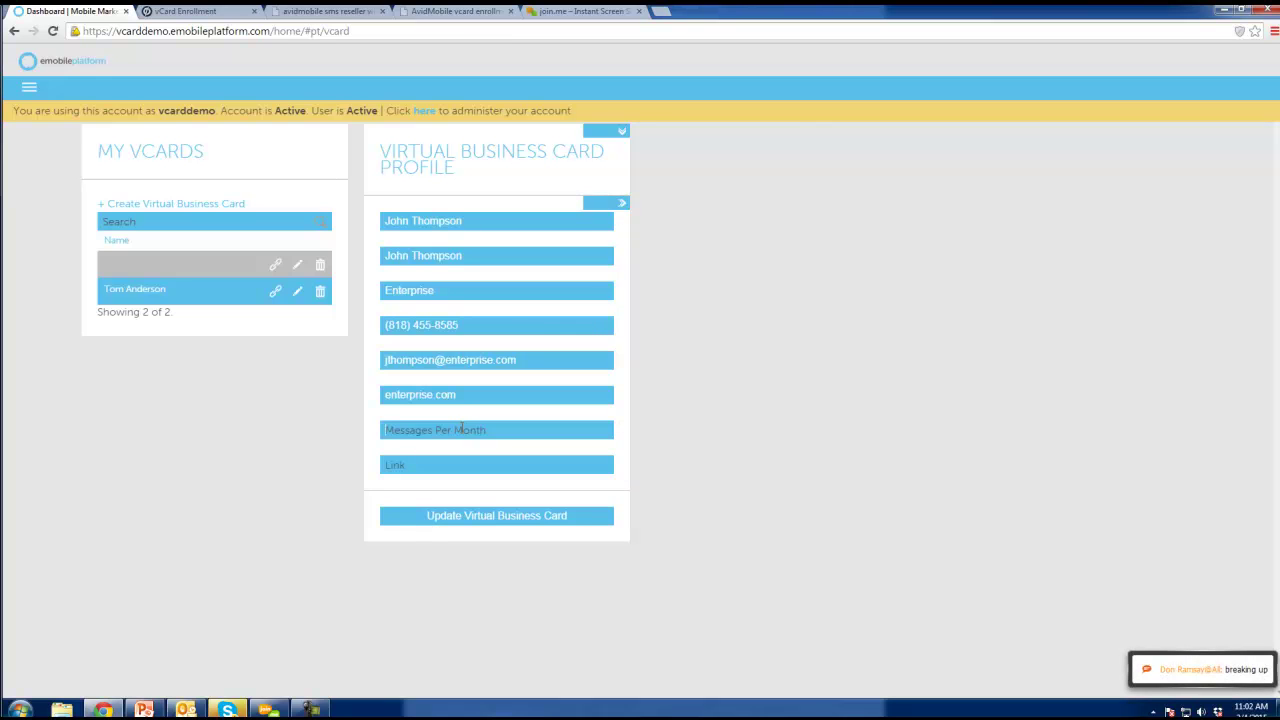
Set Messages Per Month to 5, then switch to the PowerPoint presentation.
click(461, 428)
text(5)
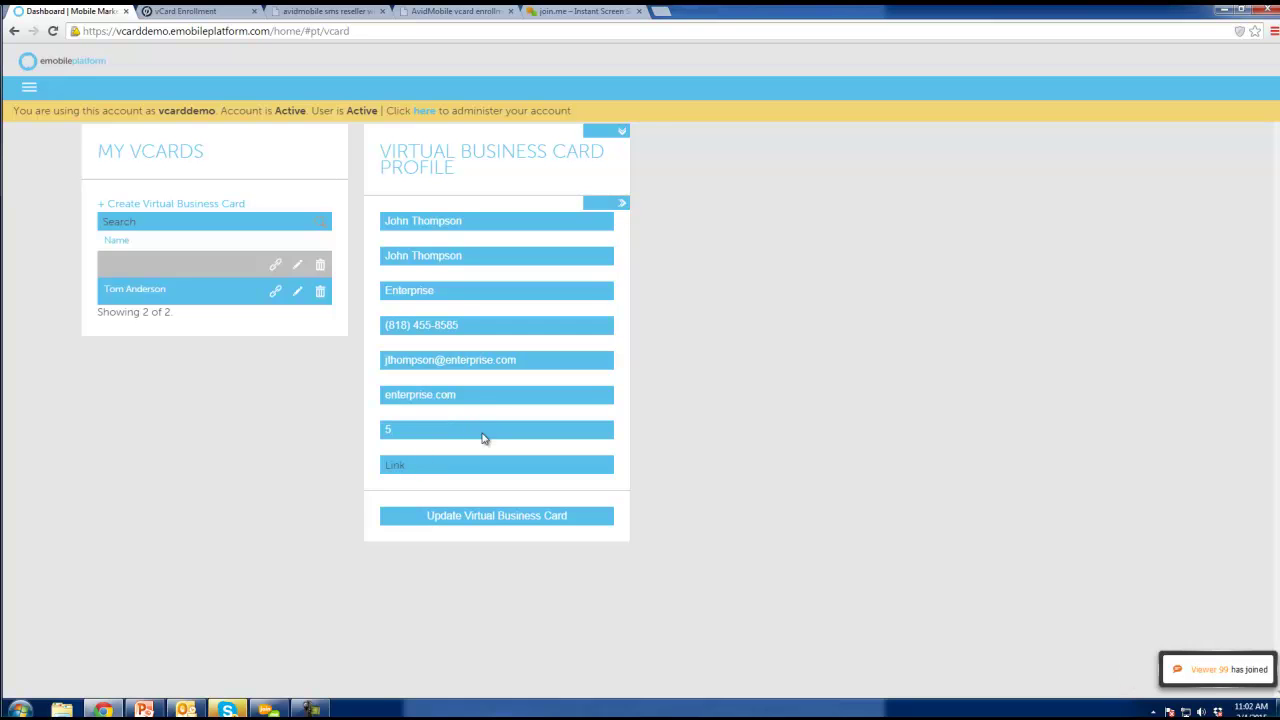
click(463, 464)
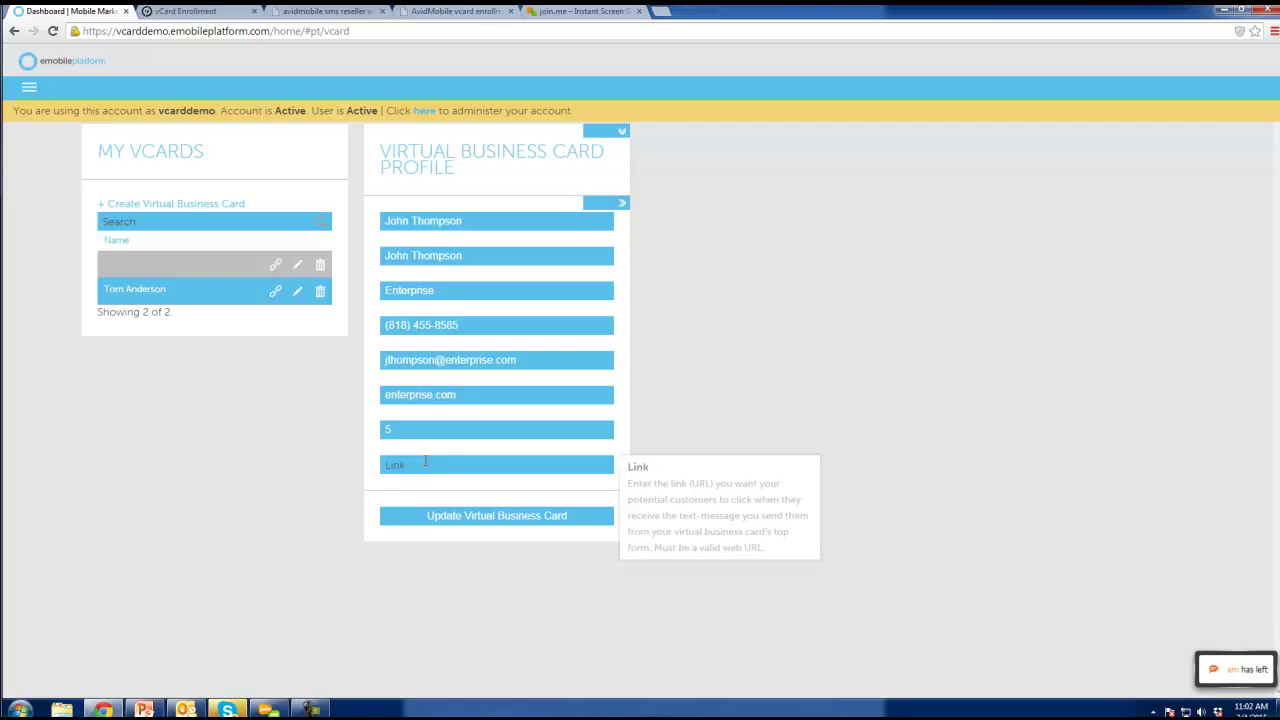
click(150, 710)
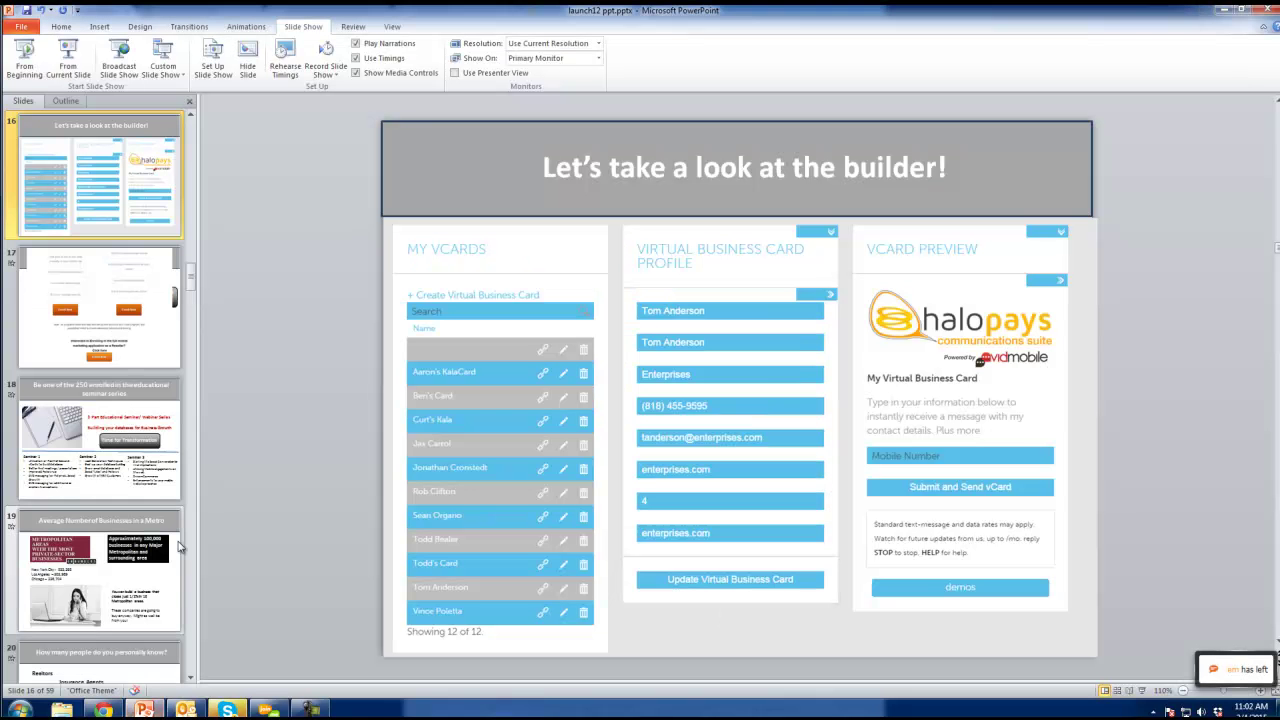
Present slide 13 full screen, end the show, and return to the browser.
scroll(100, 325, up, 7)
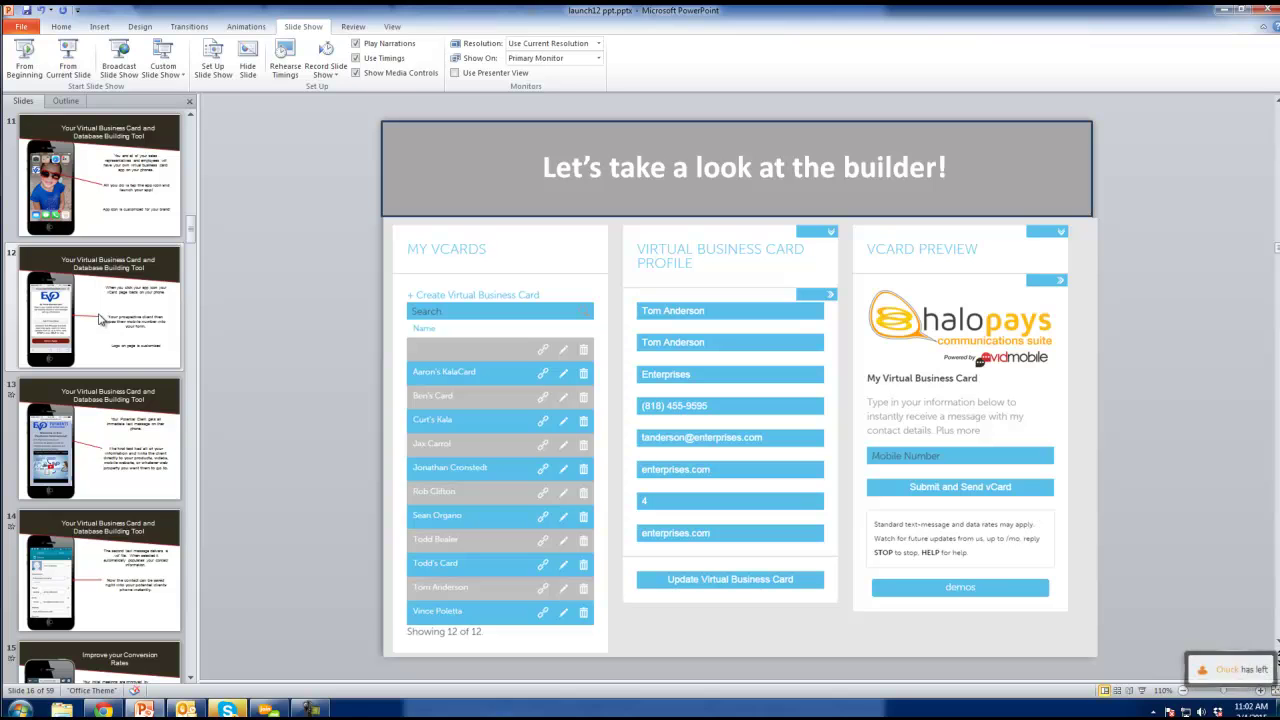
scroll(92, 335, down, 1)
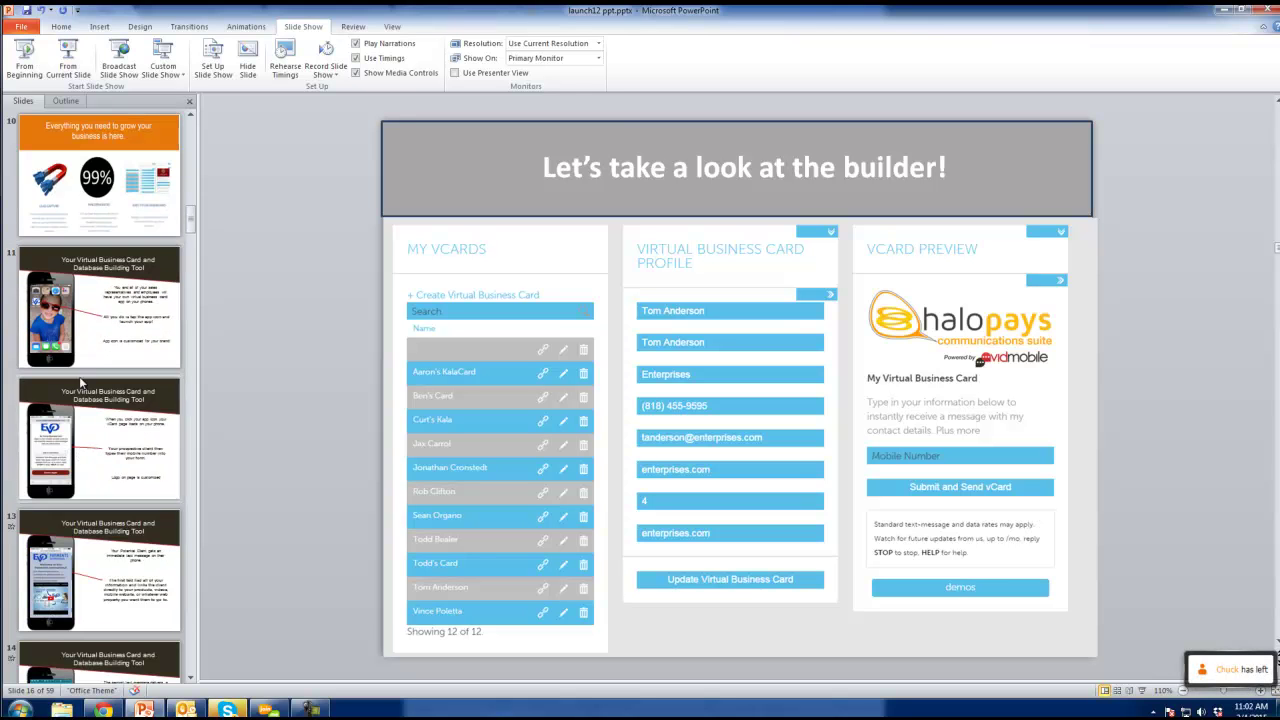
scroll(100, 545, down, 1)
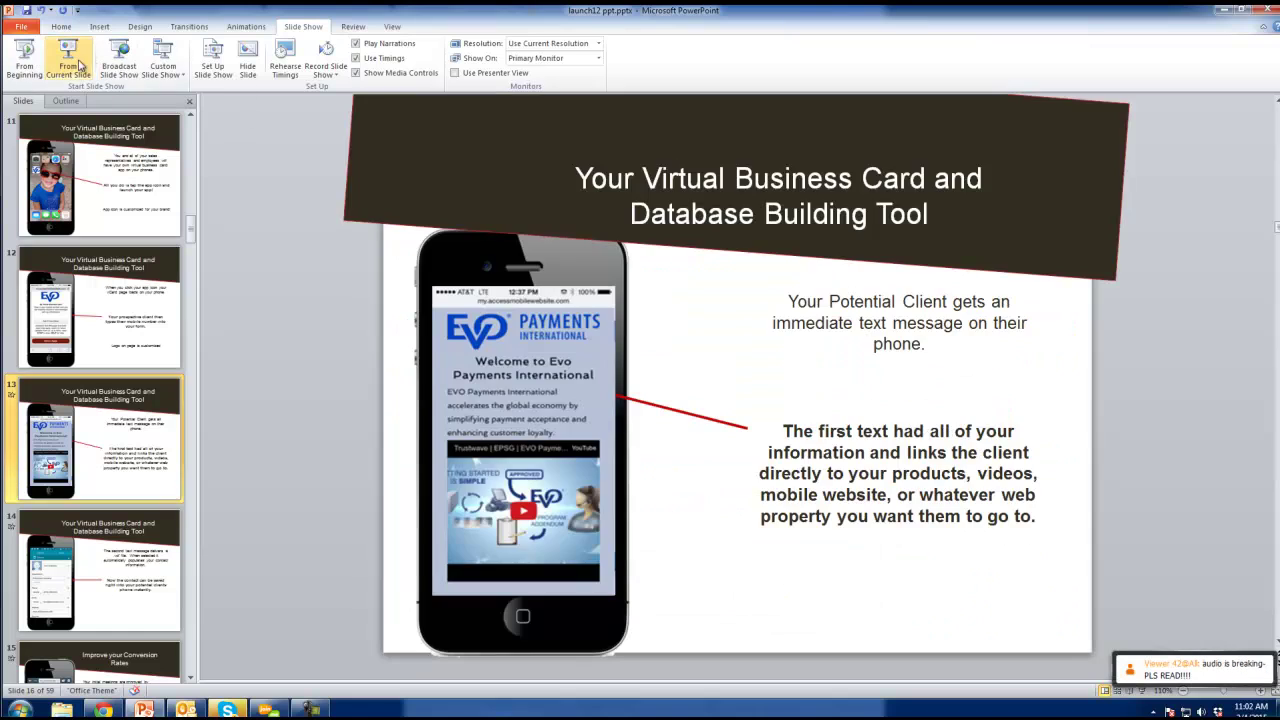
click(68, 58)
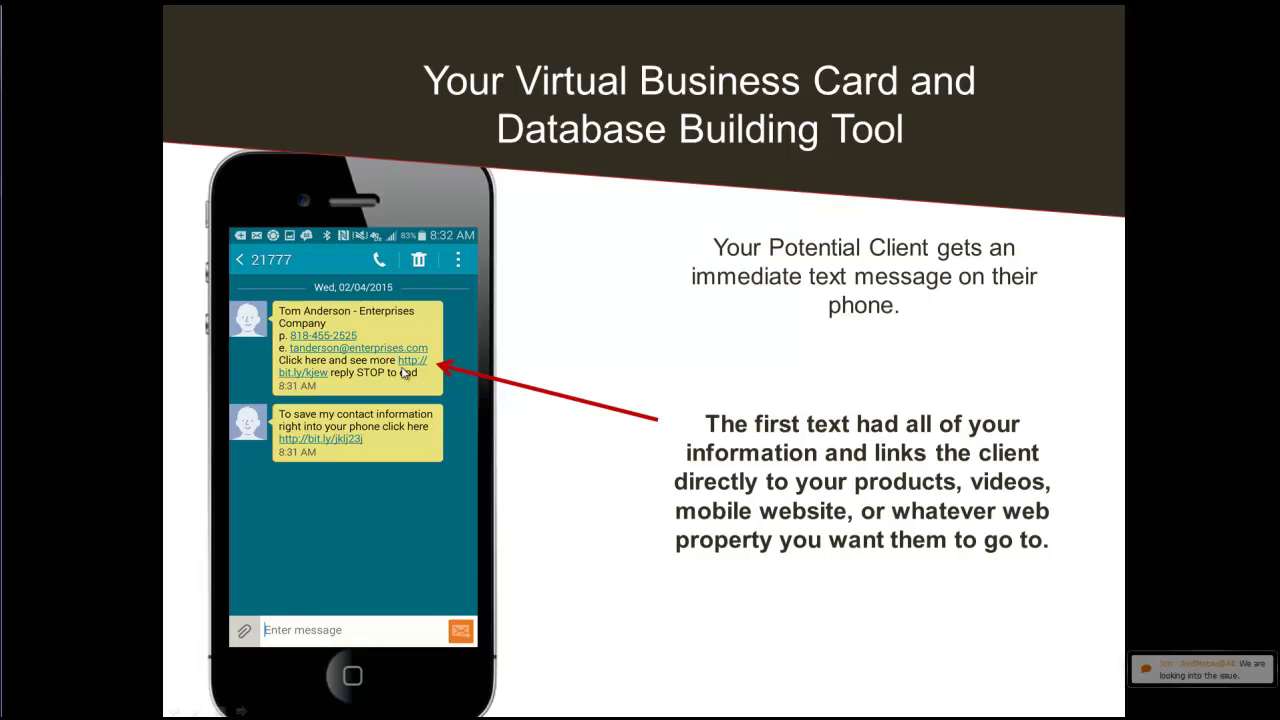
key(Escape)
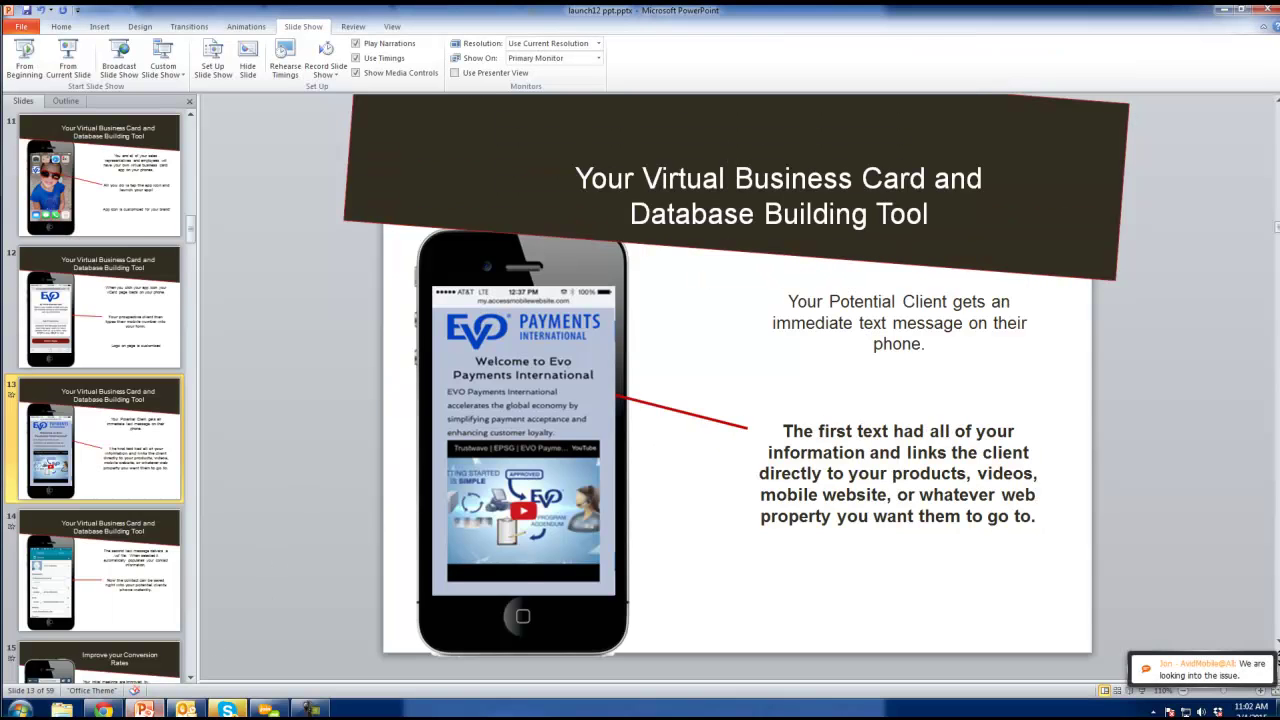
click(110, 710)
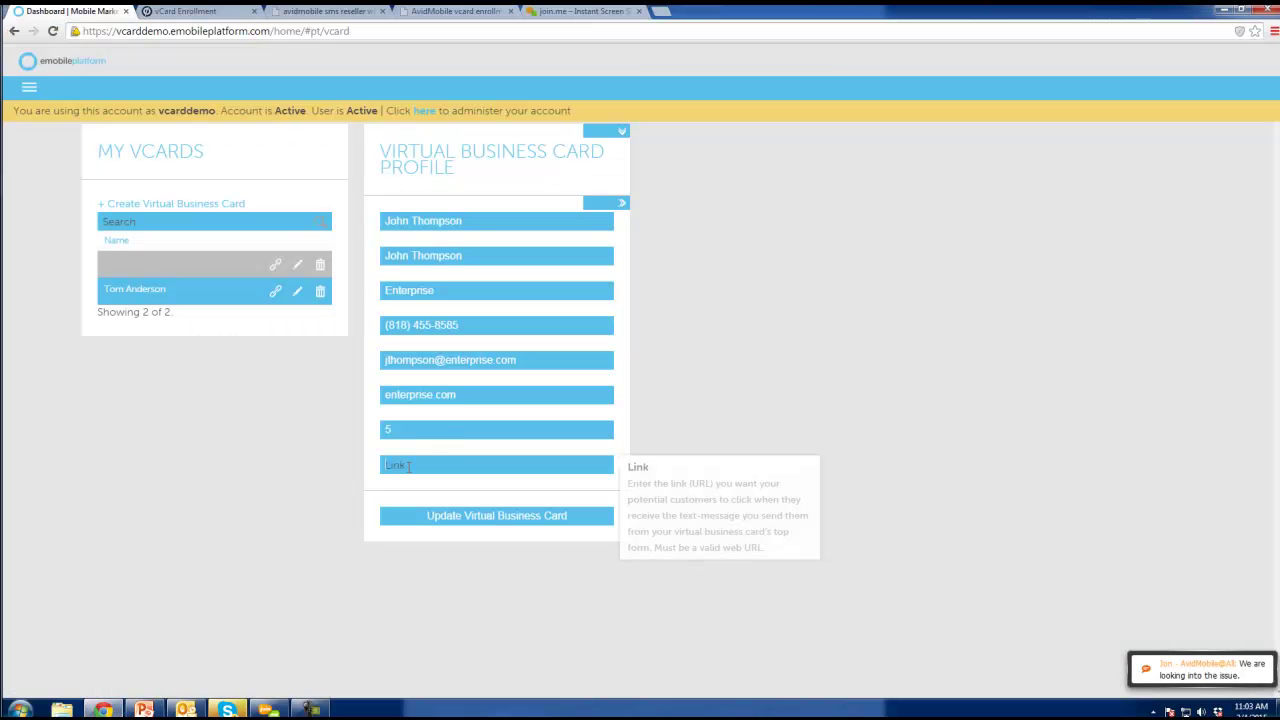
text(http://my.accessmobilewebsite.com/m/31695)
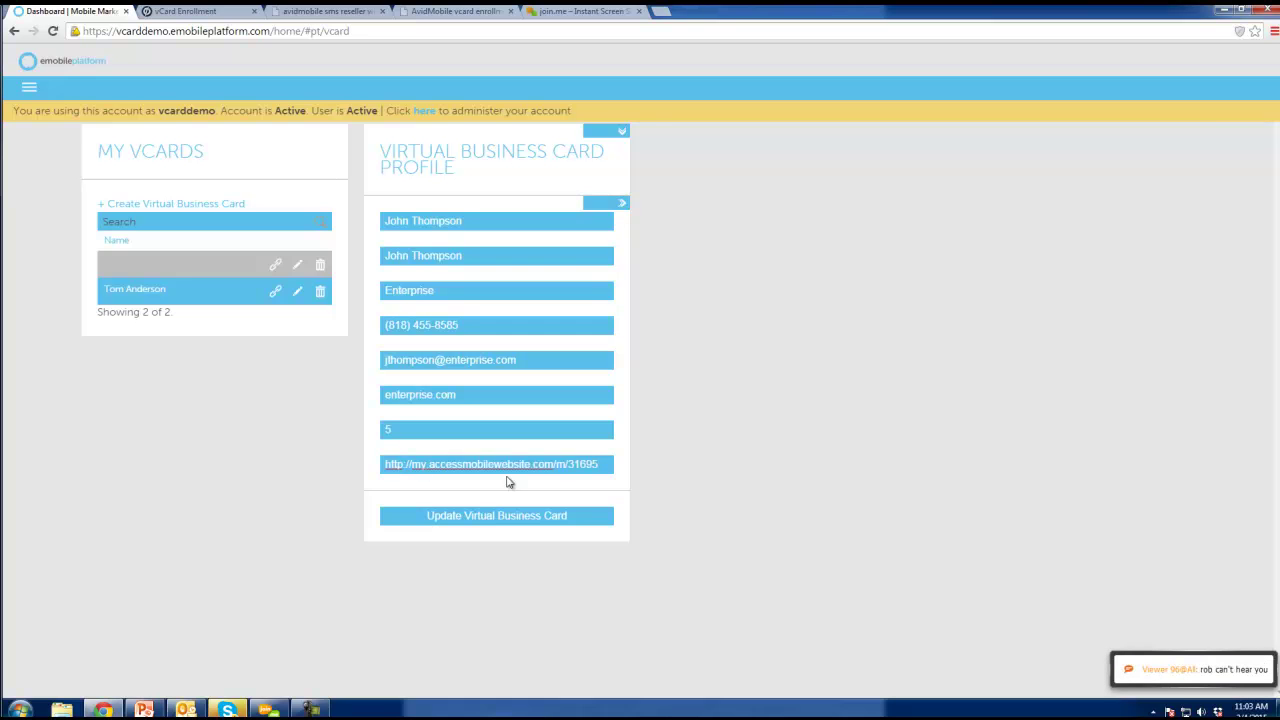
click(497, 516)
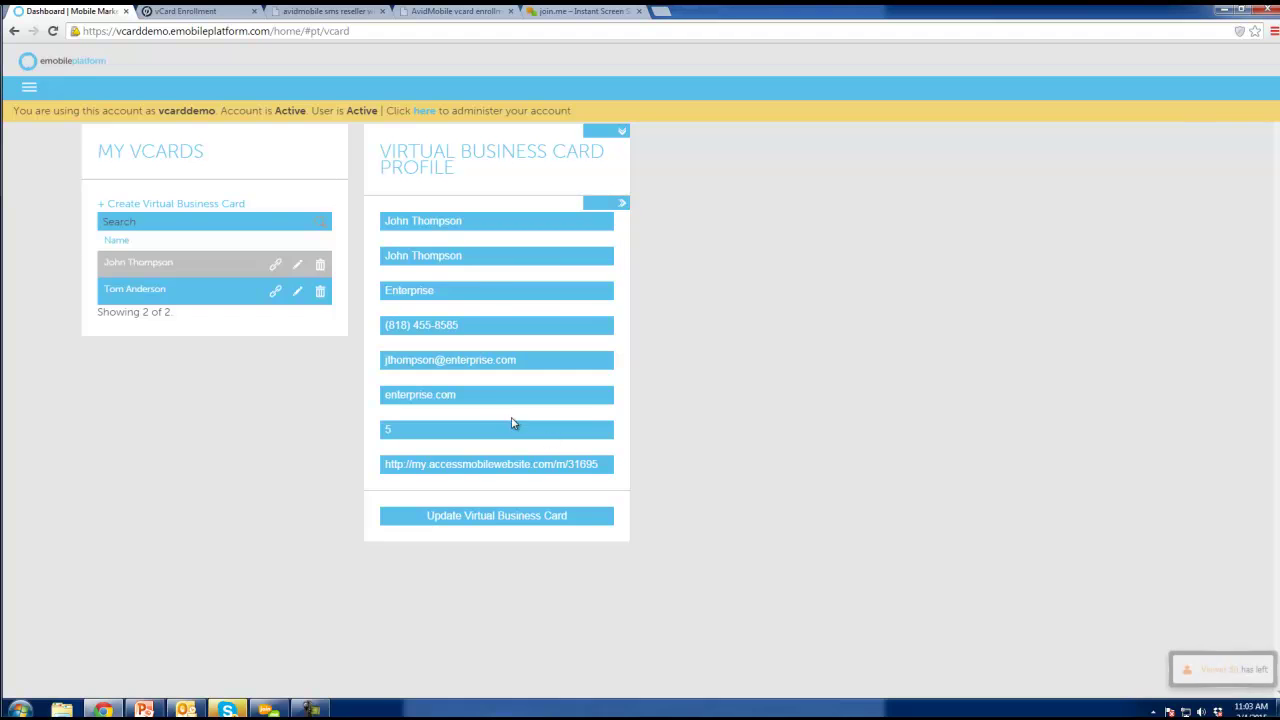
Open the new vCard's appearance settings and upload accessmobile3.png as its logo.
click(298, 265)
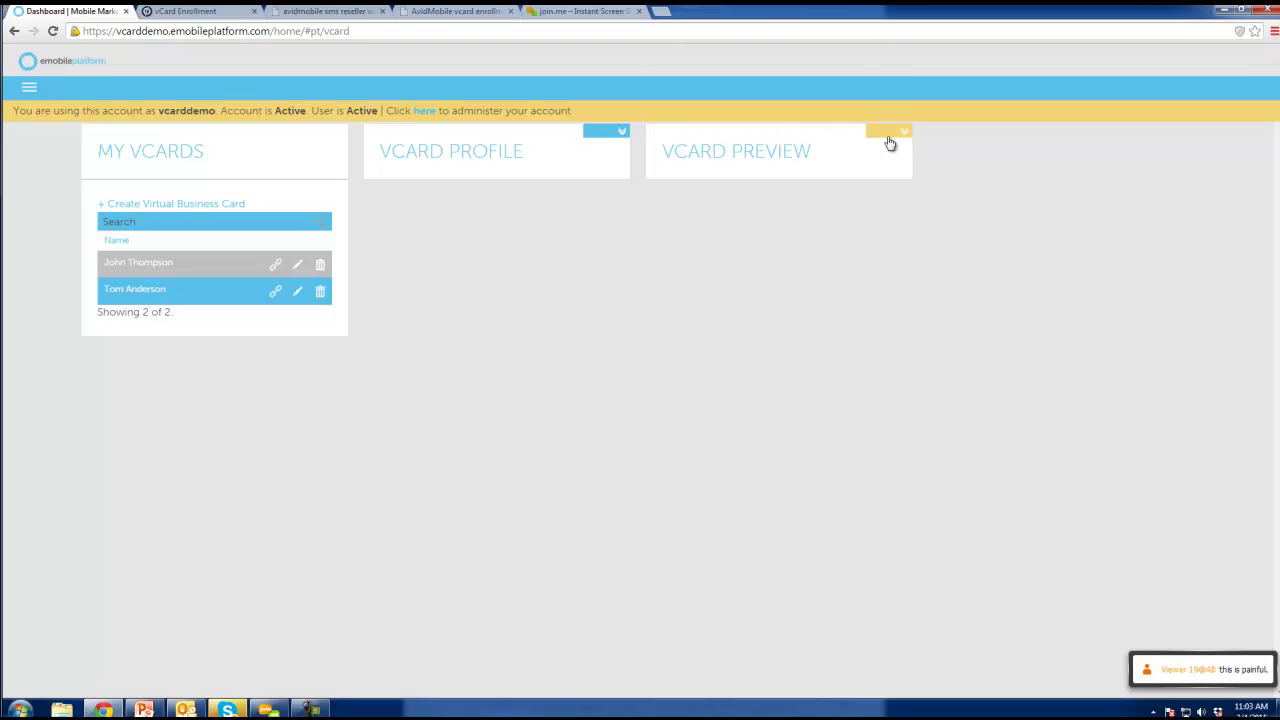
click(889, 131)
click(617, 136)
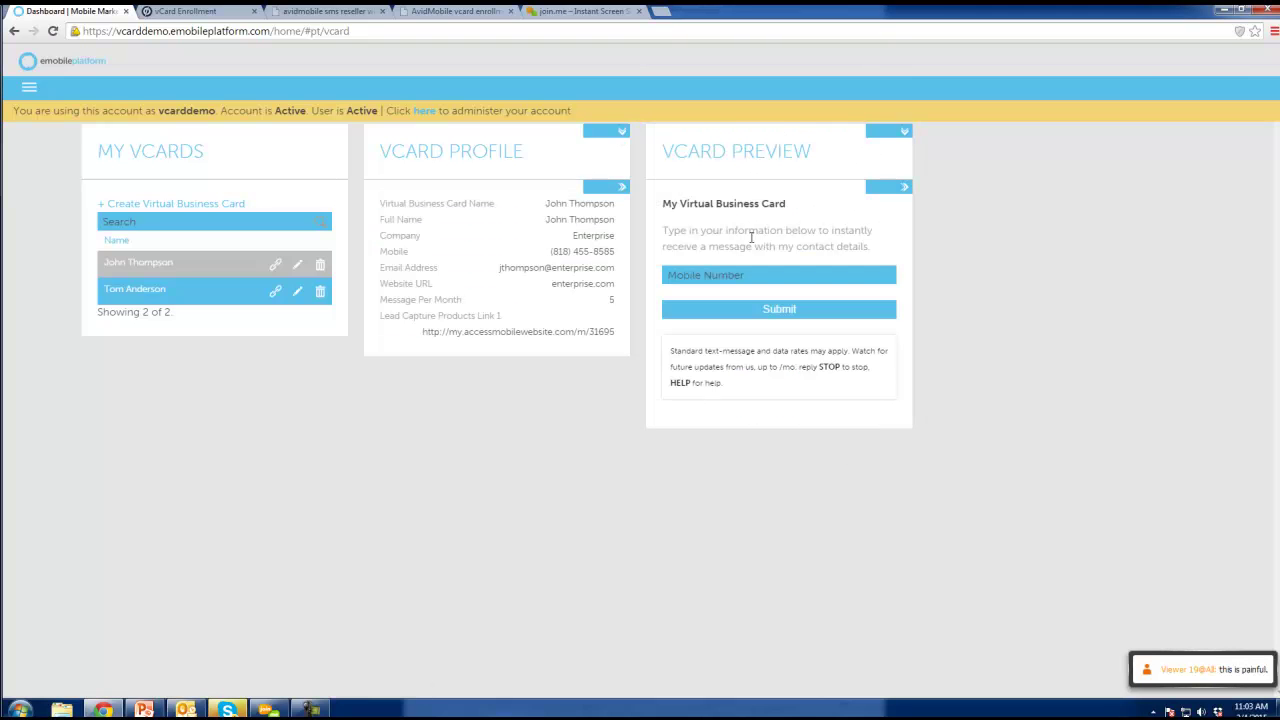
click(879, 191)
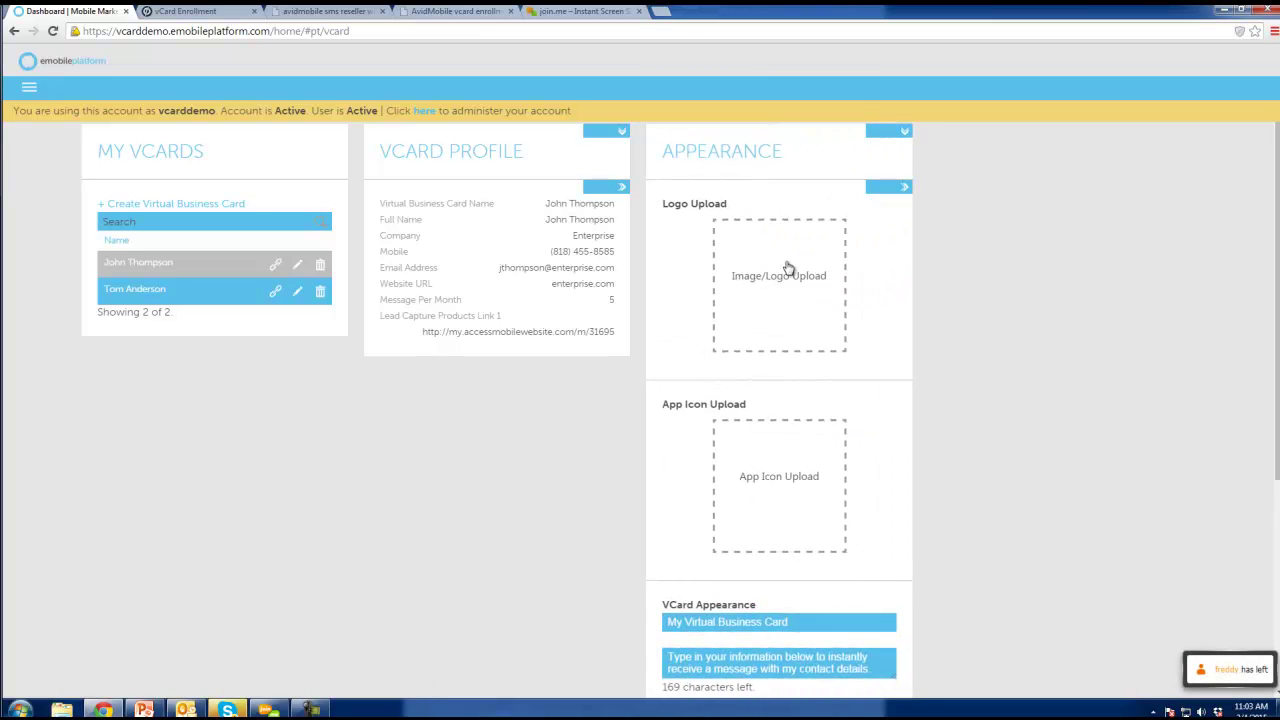
click(787, 285)
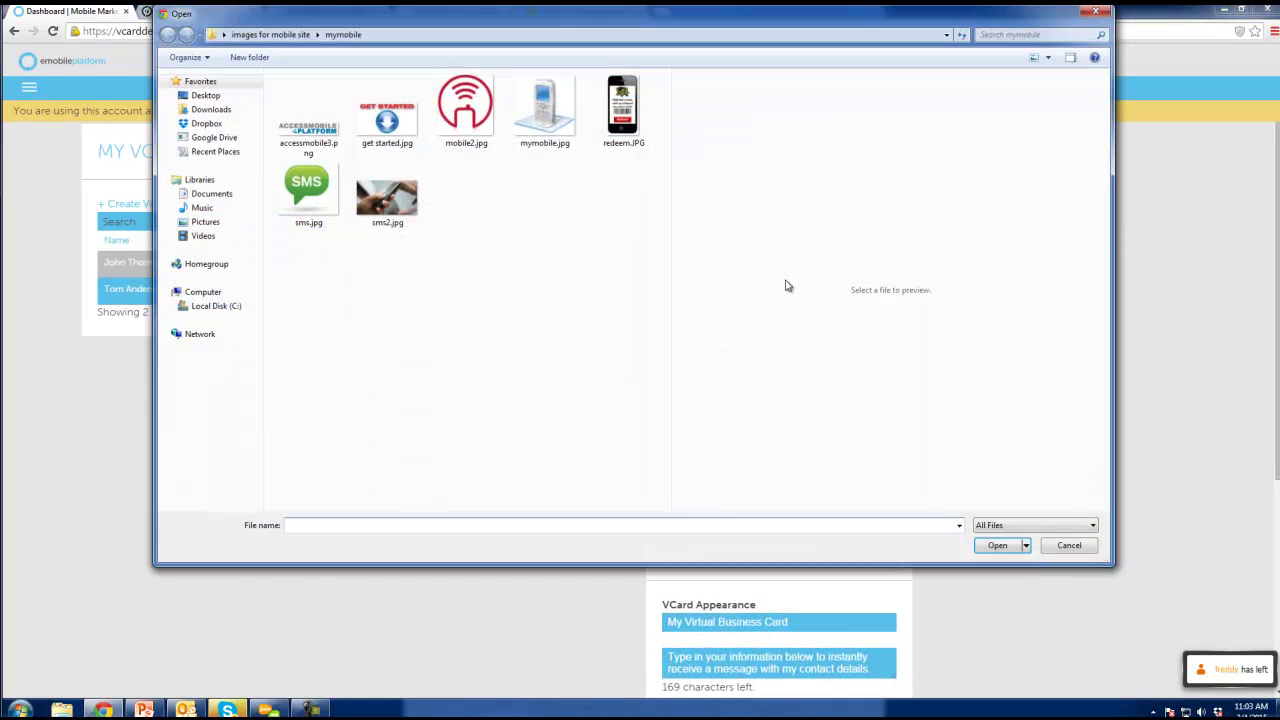
click(312, 121)
click(997, 545)
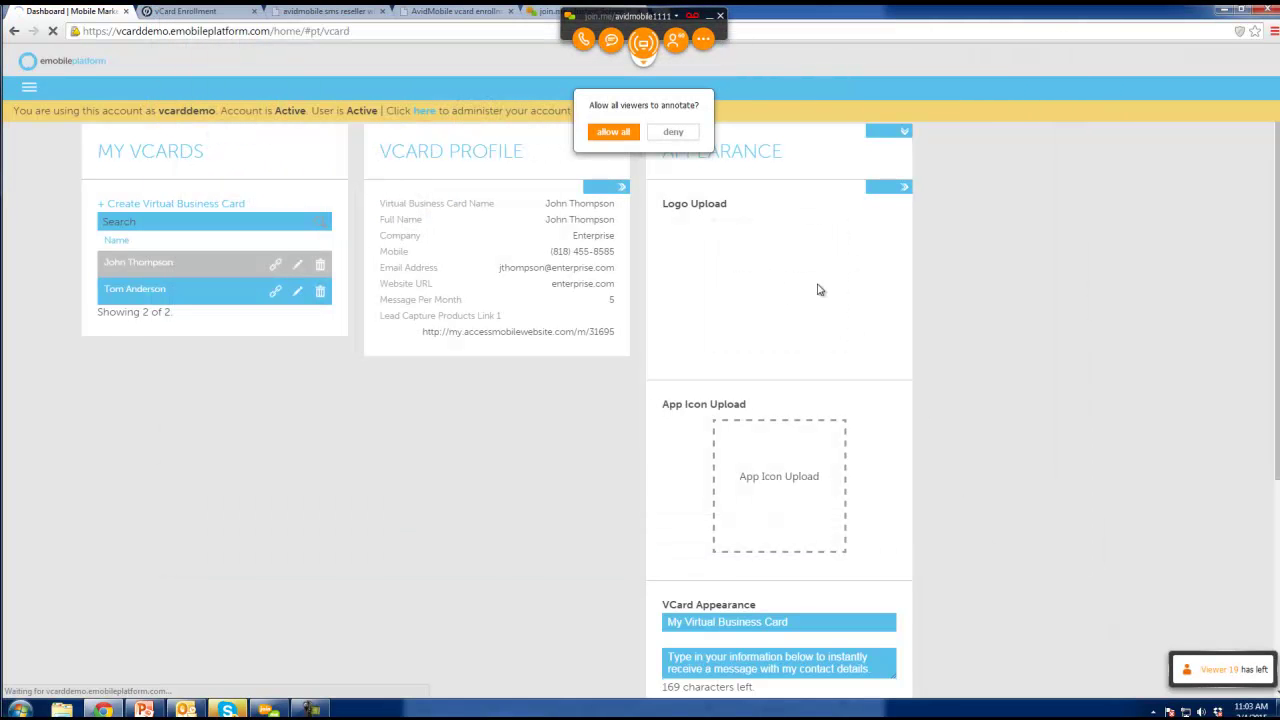
click(677, 132)
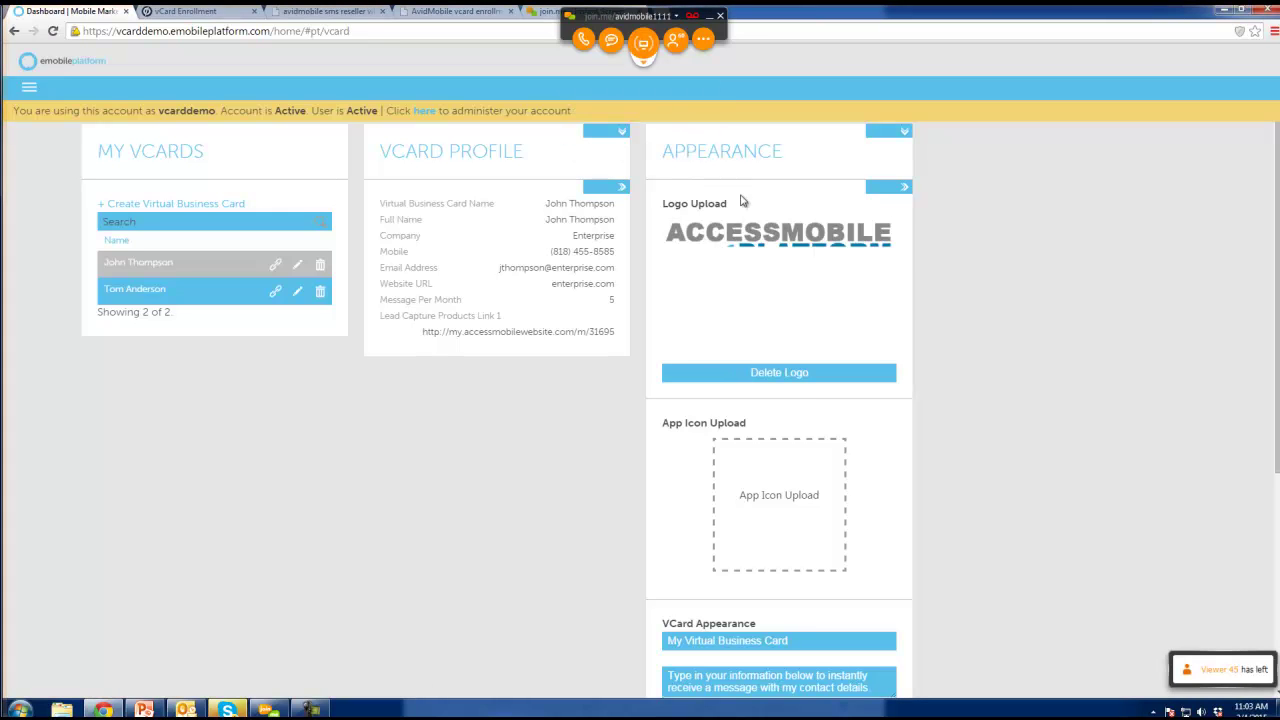
Set mobile2.jpg, the red wifi image, as the vCard's app icon.
click(787, 497)
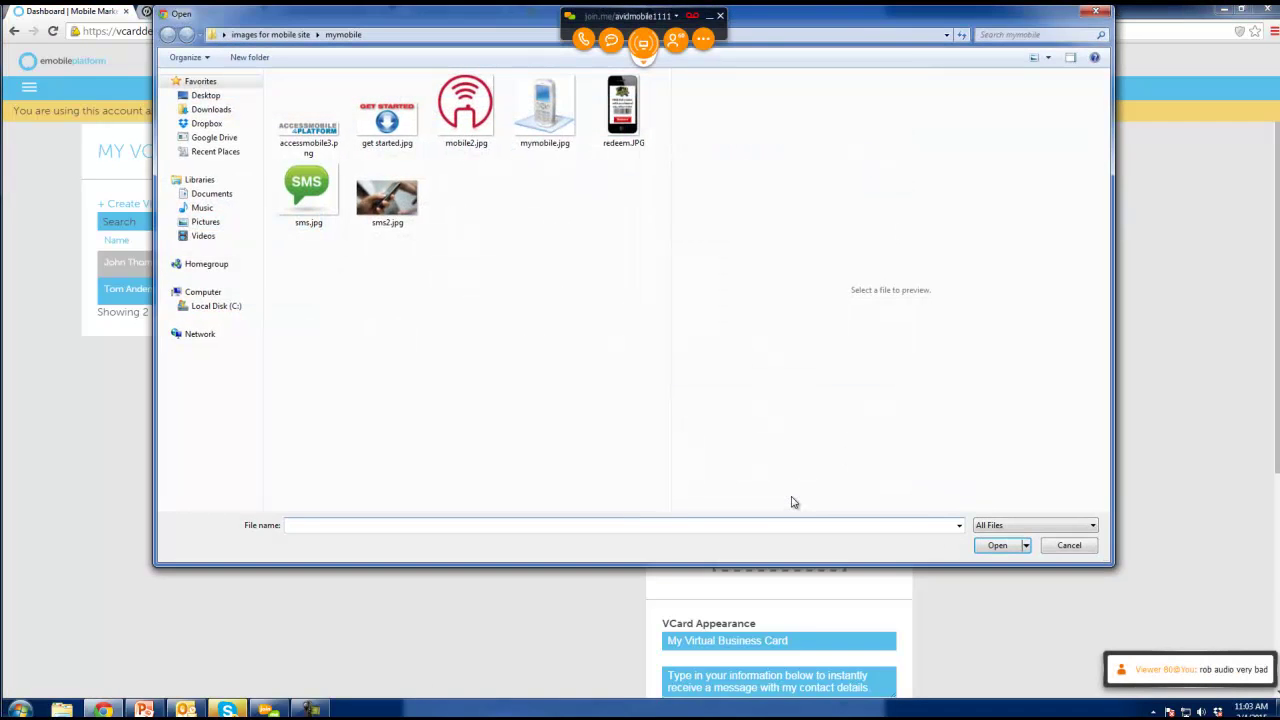
double_click(465, 113)
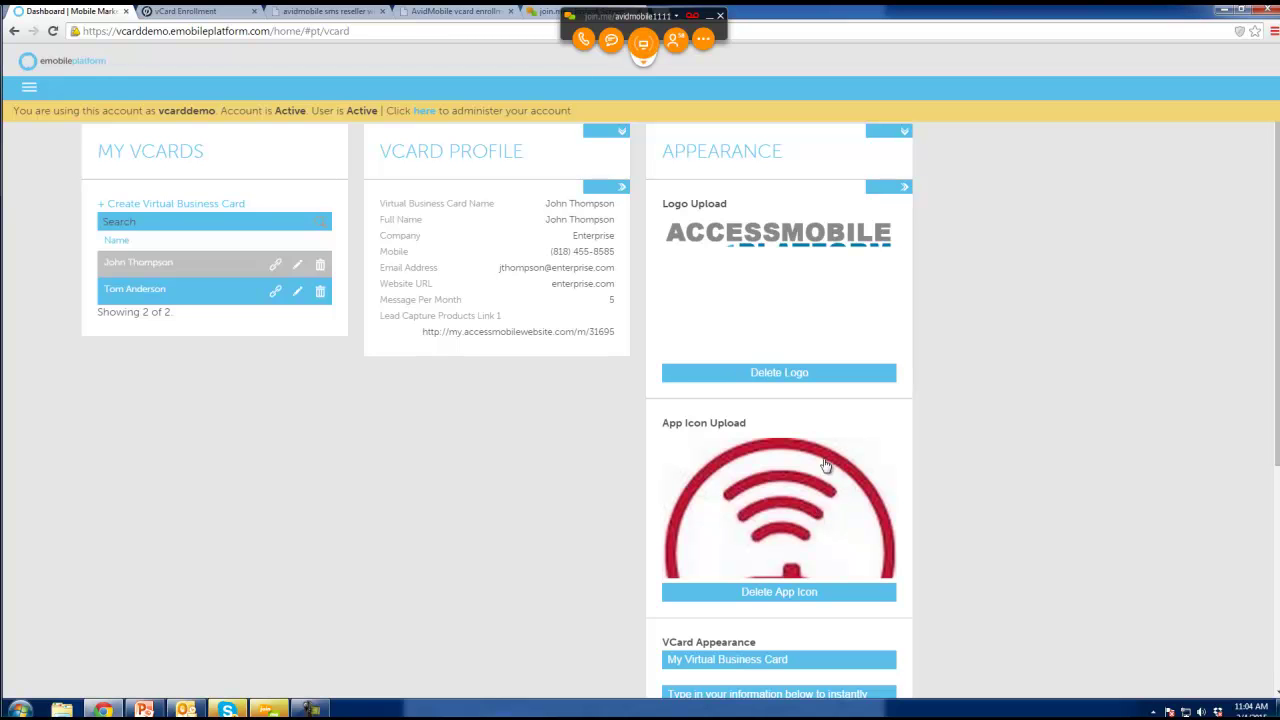
scroll(817, 460, down, 3)
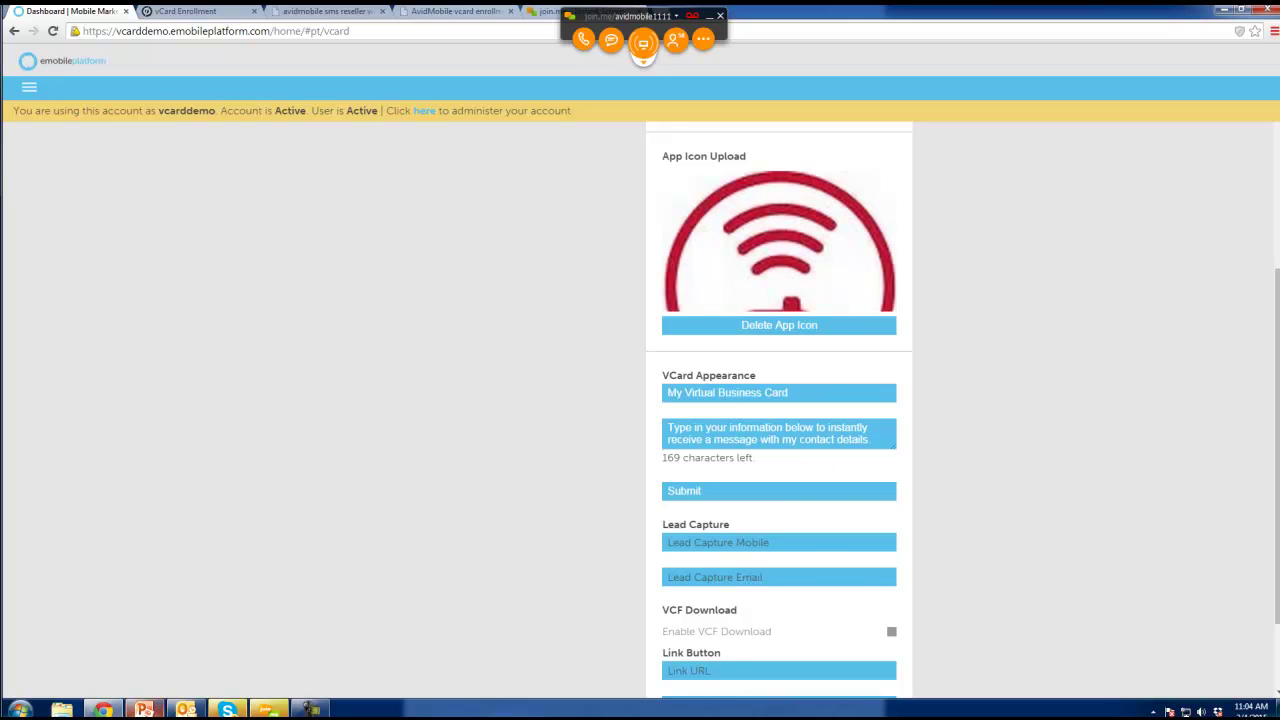
click(144, 709)
click(115, 300)
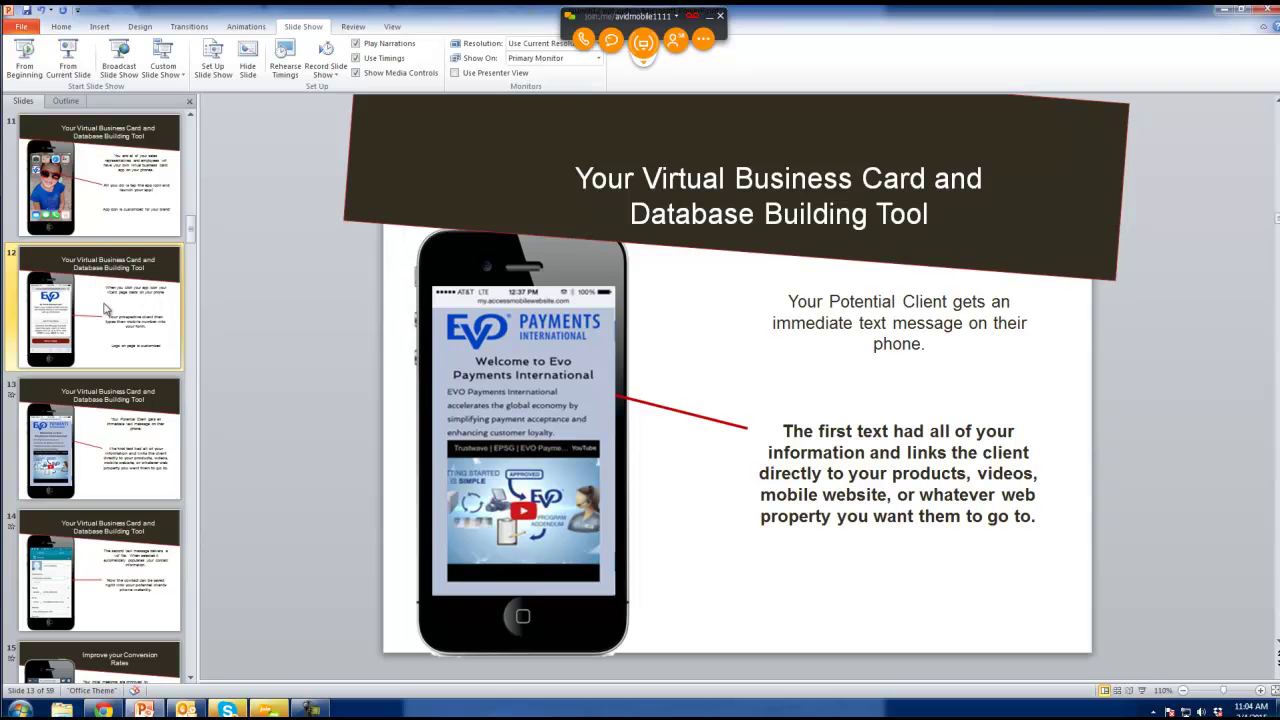
click(68, 58)
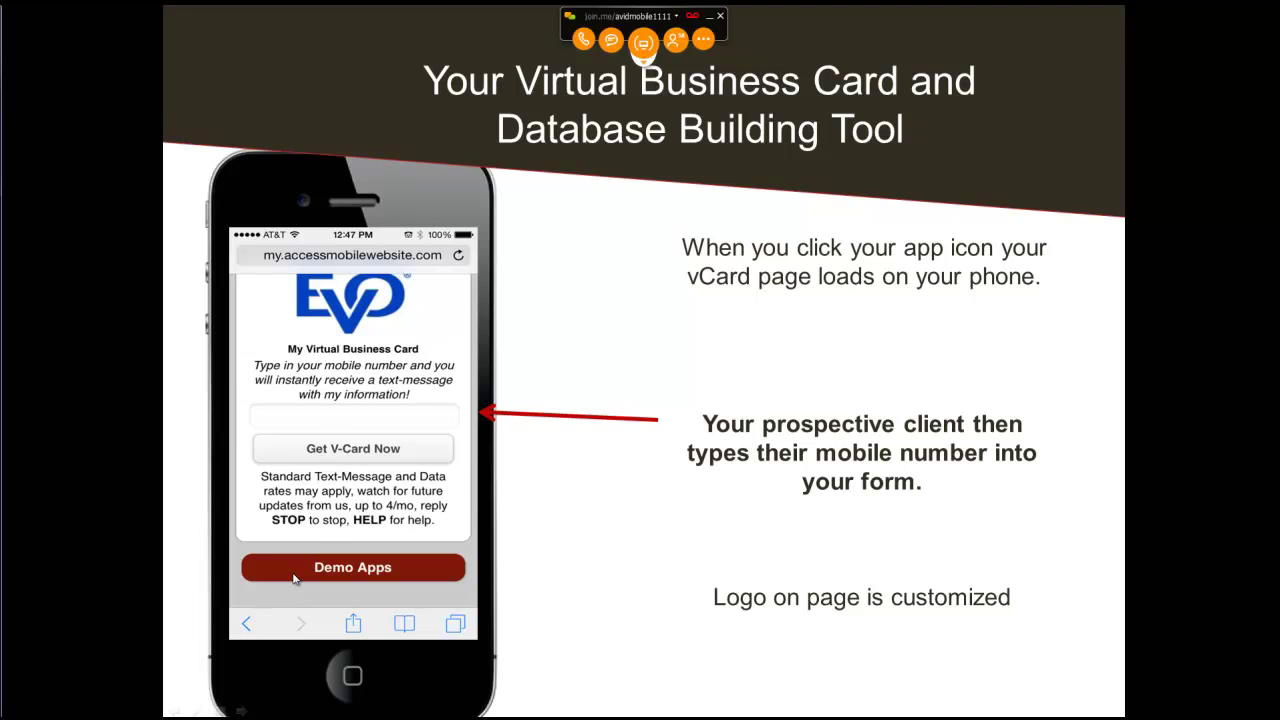
key(Escape)
click(185, 710)
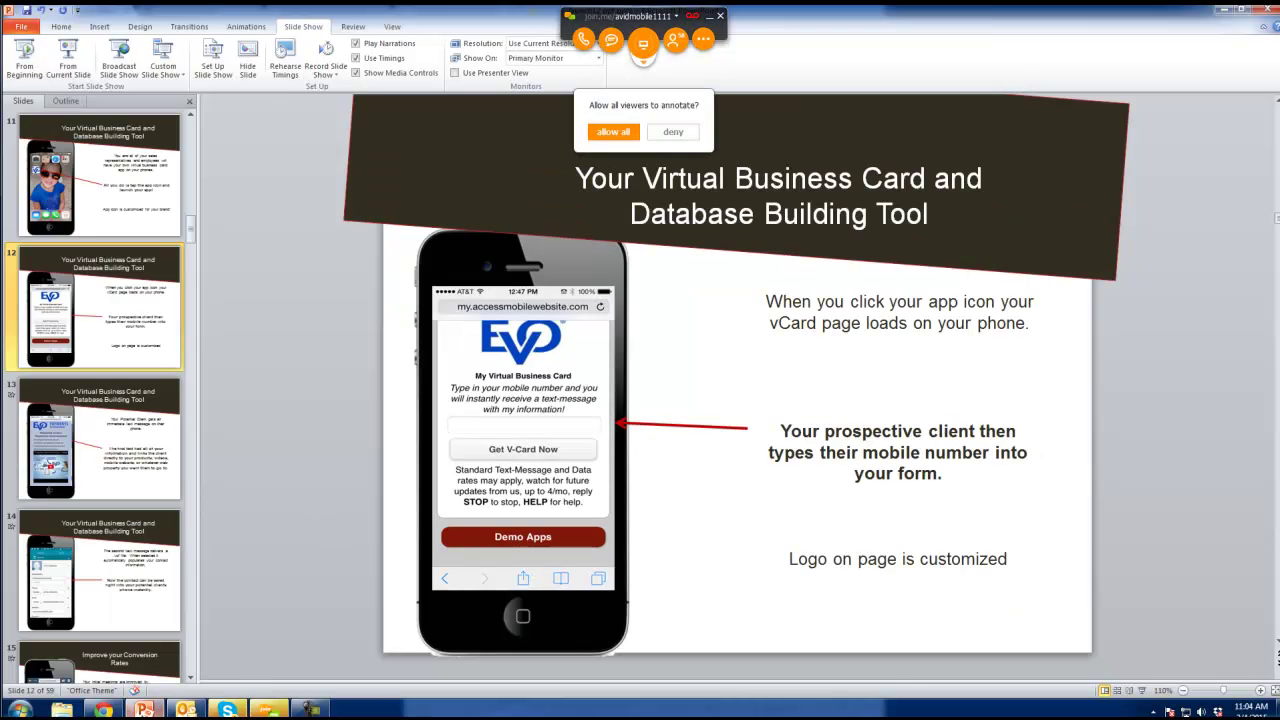
click(671, 134)
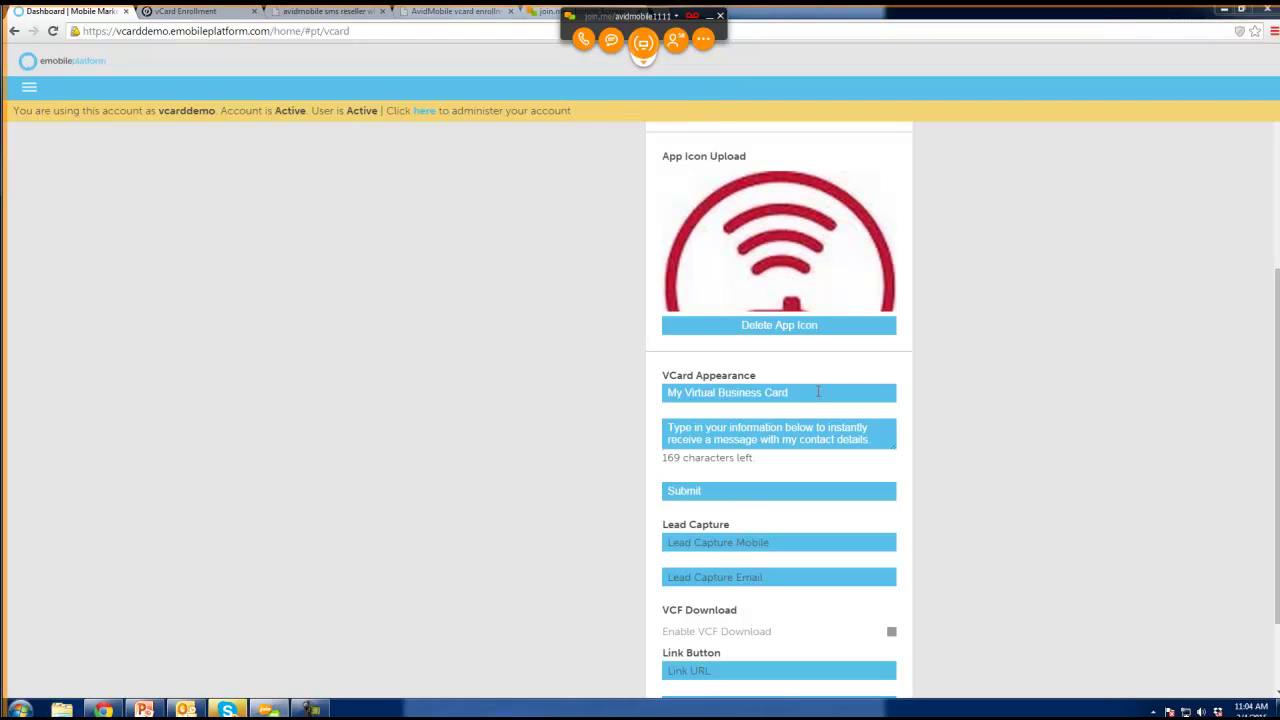
Change the card title to 'My Personal Business Card' and the button text to 'Send me the vCard'.
drag(790, 393, 664, 388)
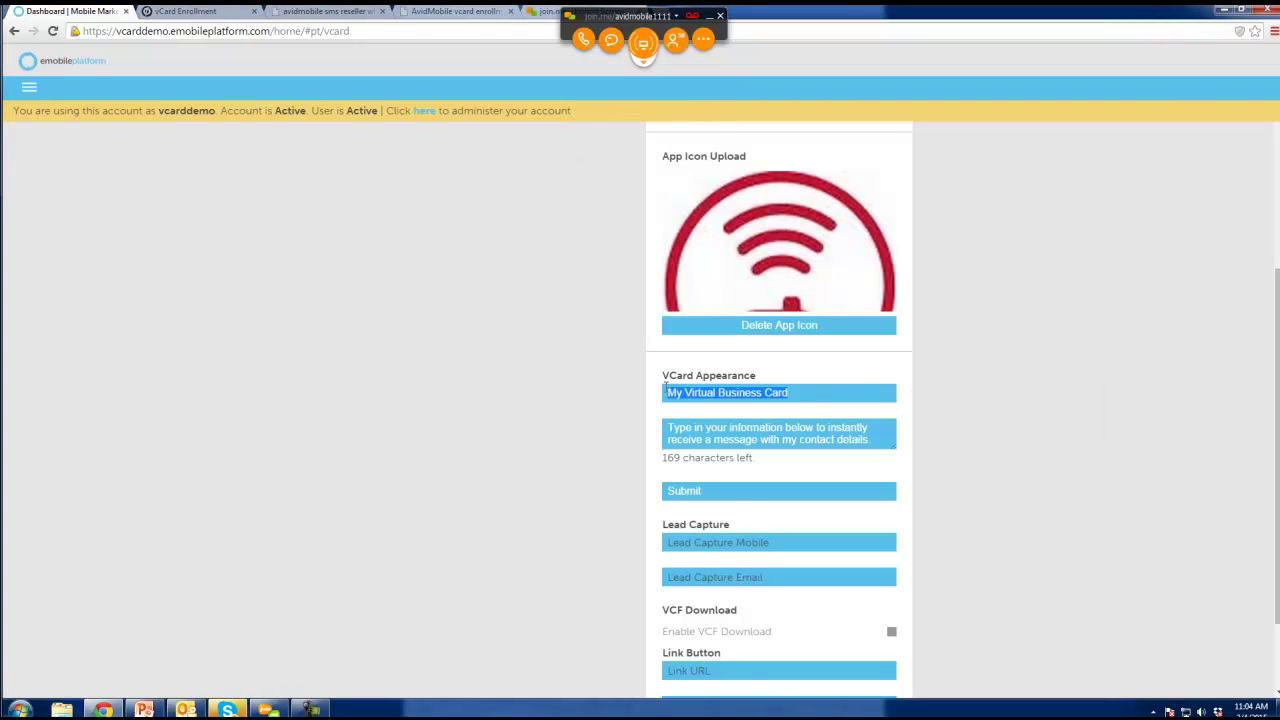
text(M)
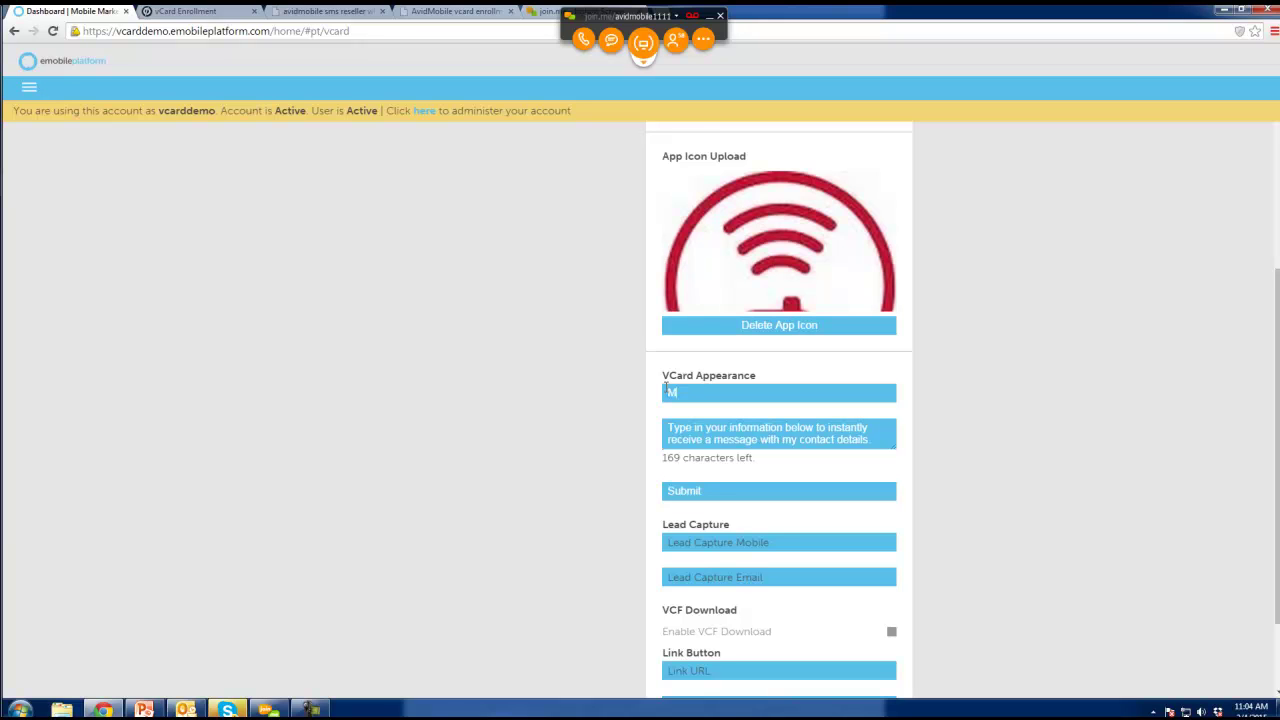
text(y Personal Business Card)
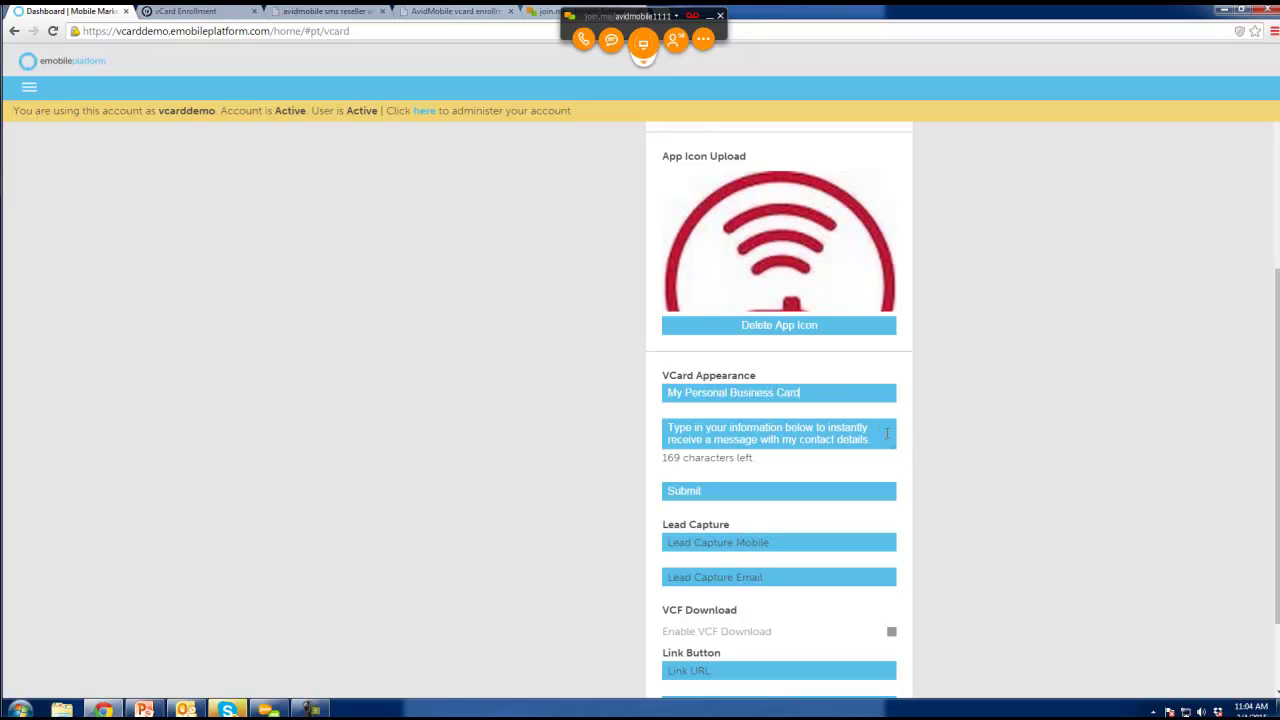
click(873, 431)
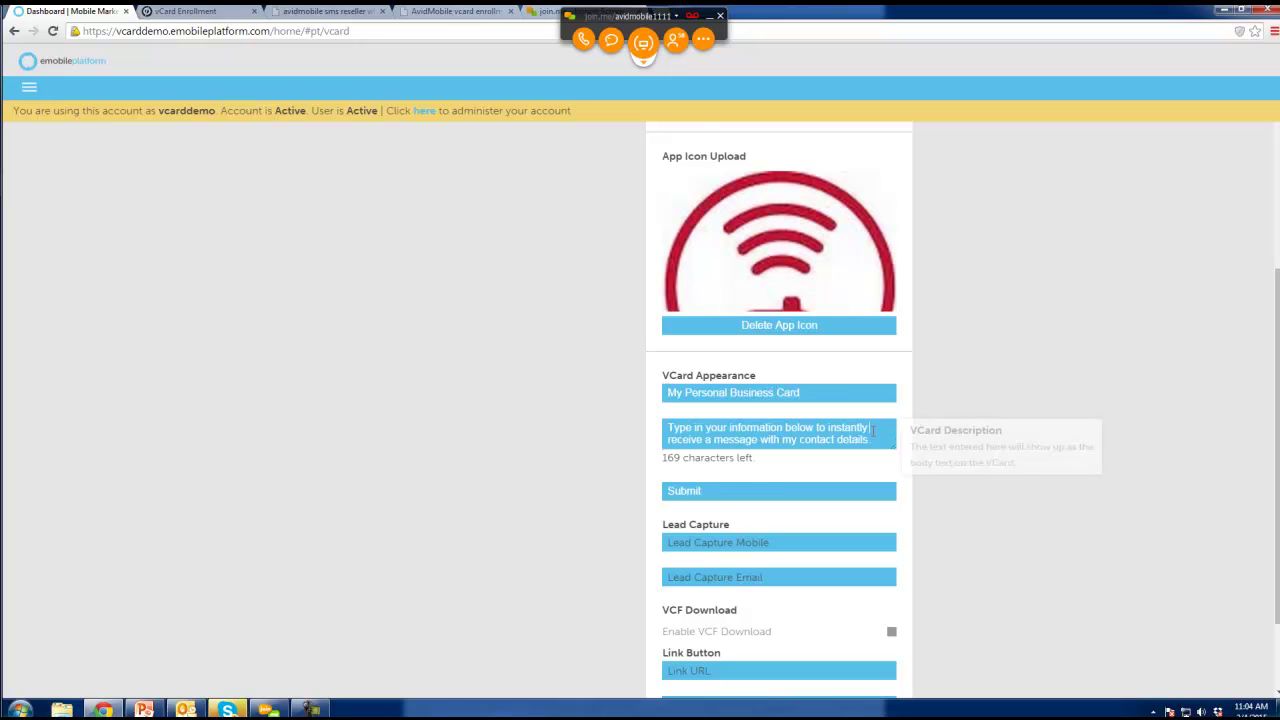
click(735, 487)
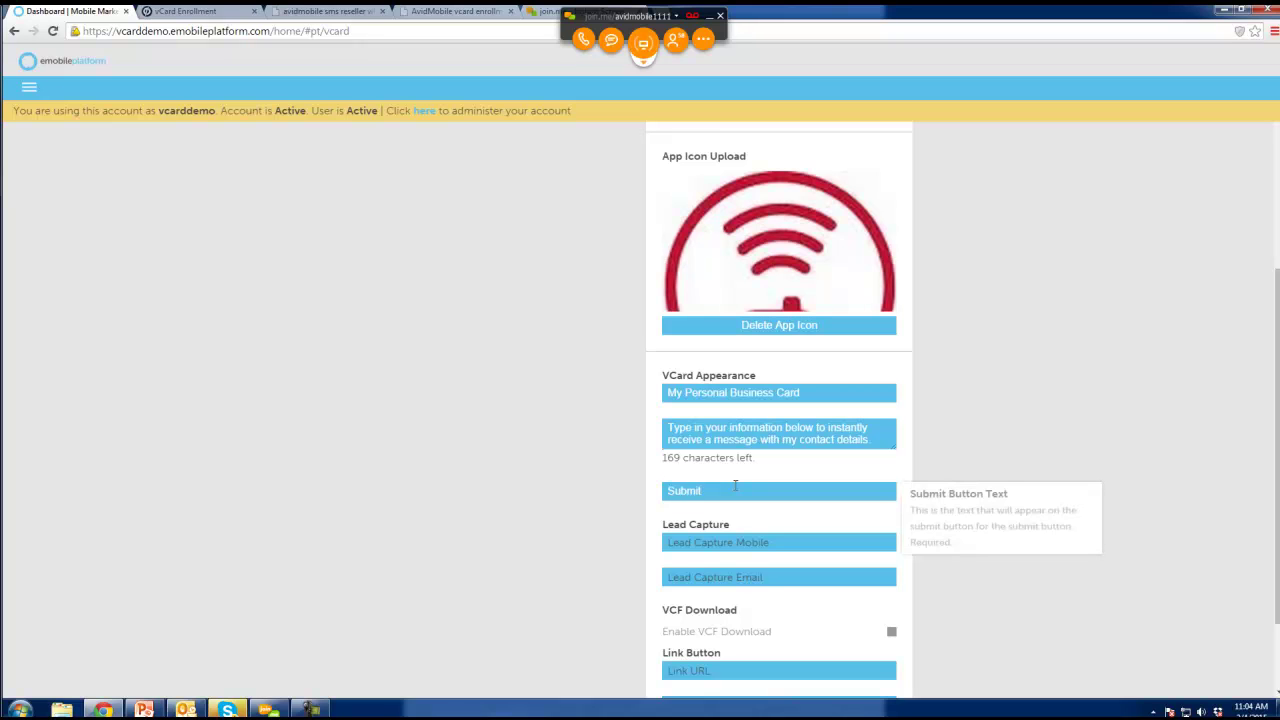
key(BackSpace)
key(BackSpace)
key(BackSpace)
key(BackSpace)
key(BackSpace)
text(end me the vCard)
Move to the Lead Capture mobile setting, briefly checking the presentation slides.
click(736, 546)
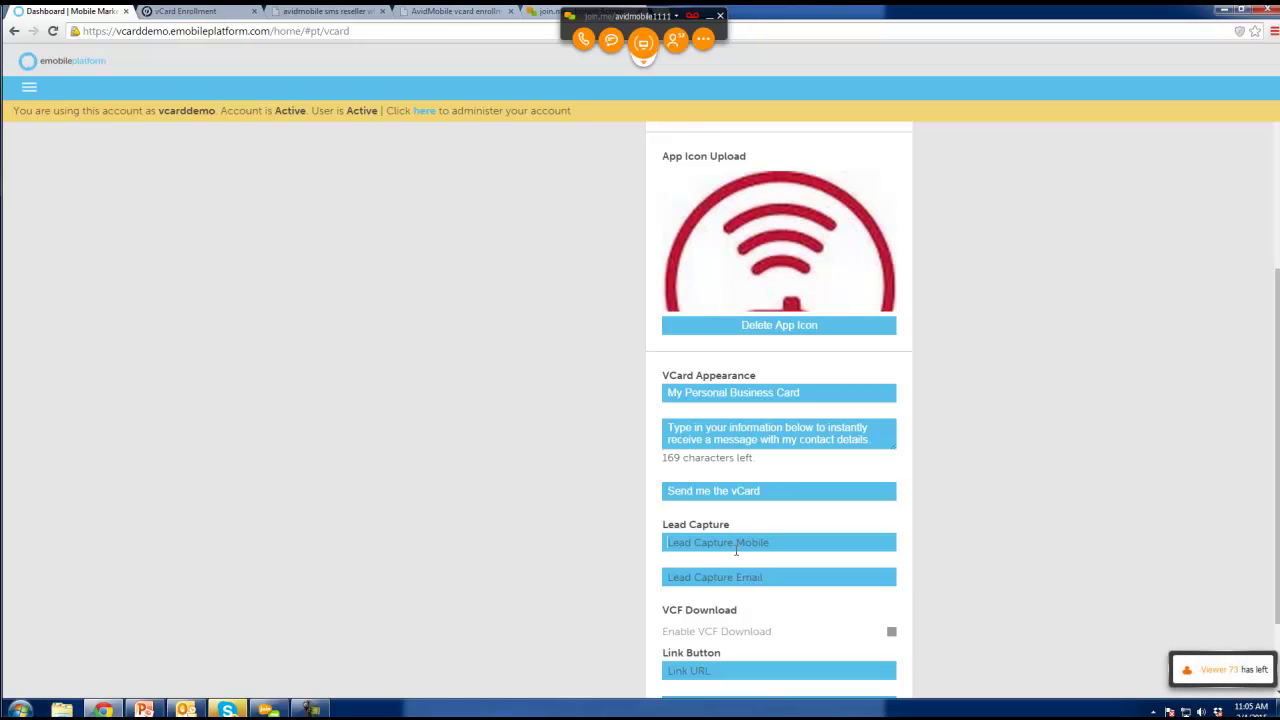
scroll(736, 549, down, 1)
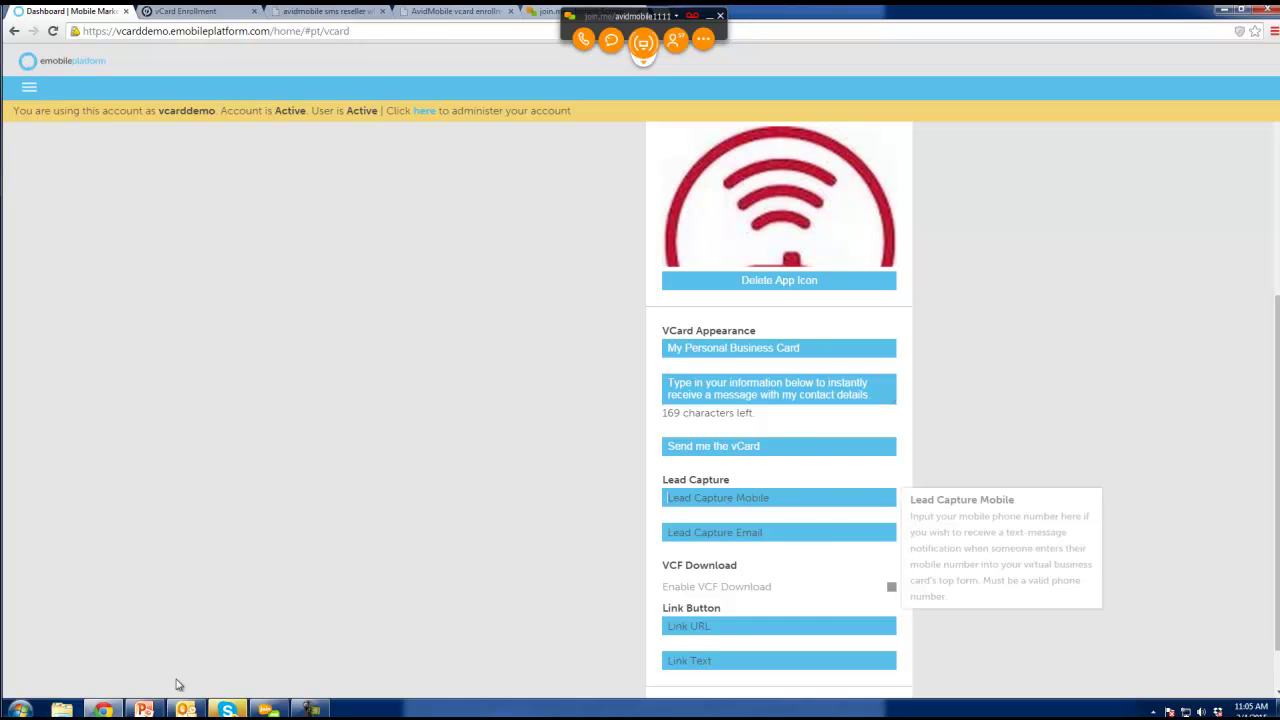
click(145, 710)
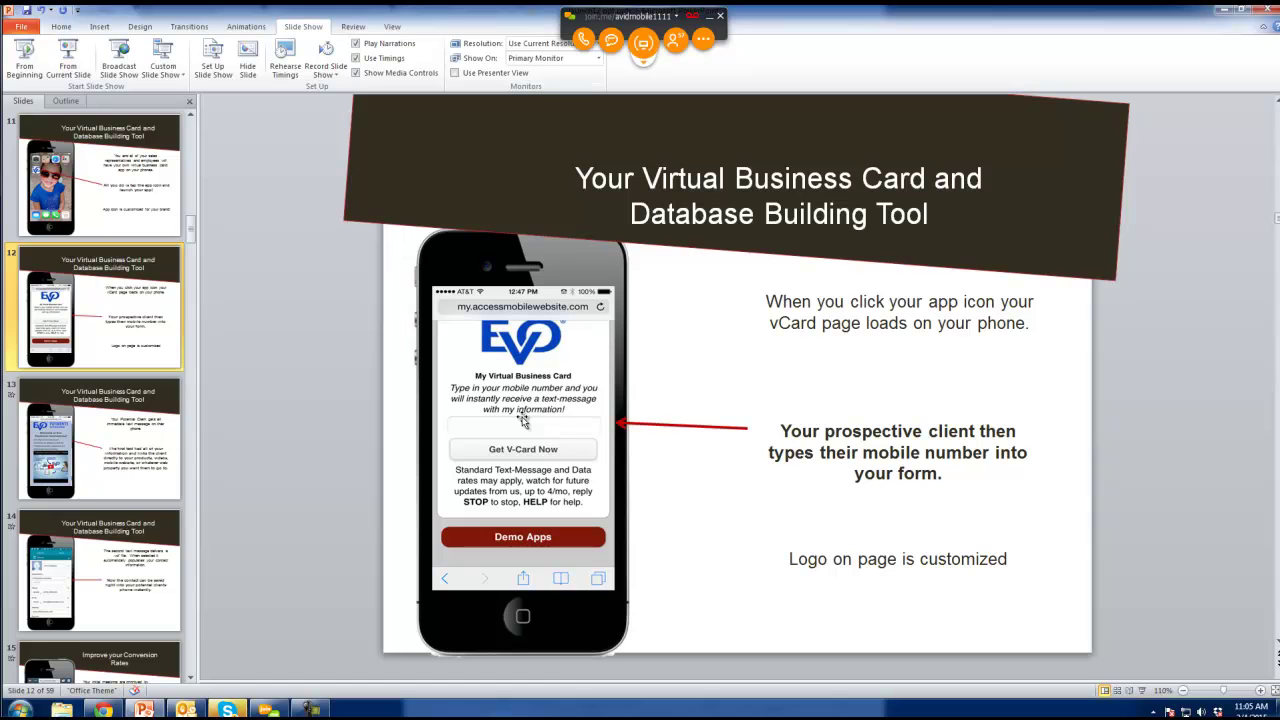
click(105, 710)
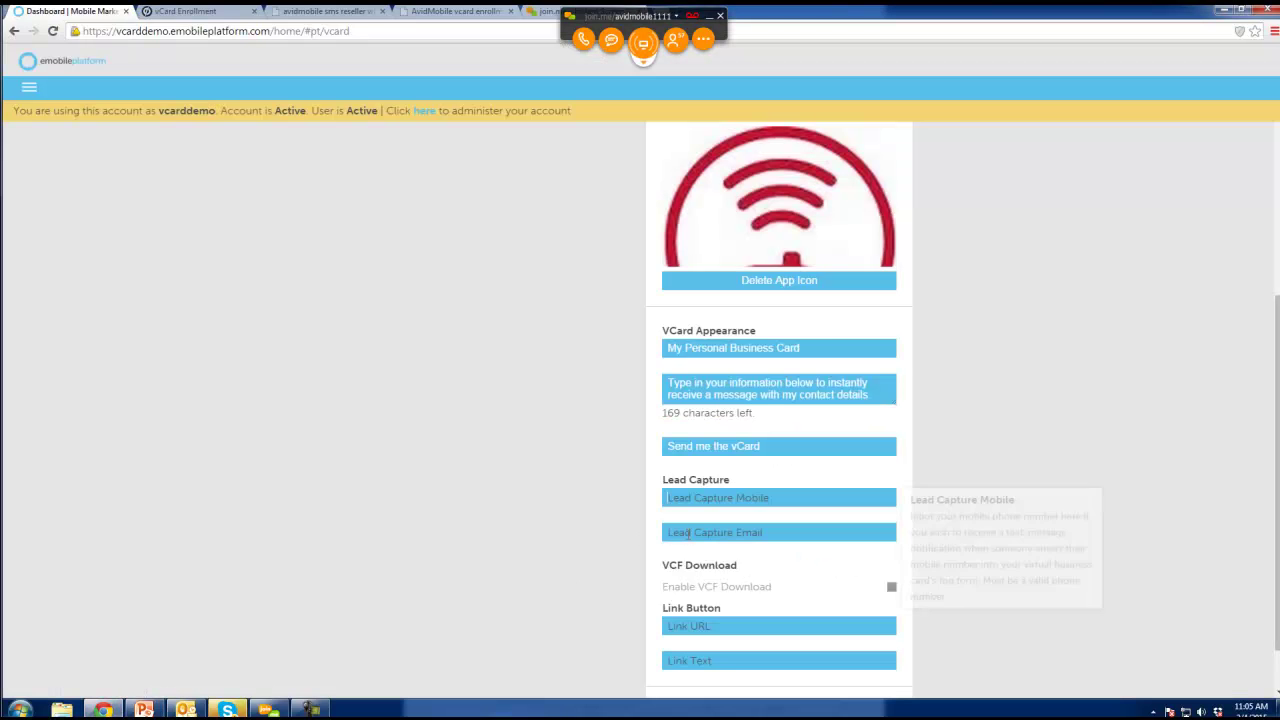
Review the Lead Capture email and mobile fields, then switch to the virtual business card slide.
click(708, 532)
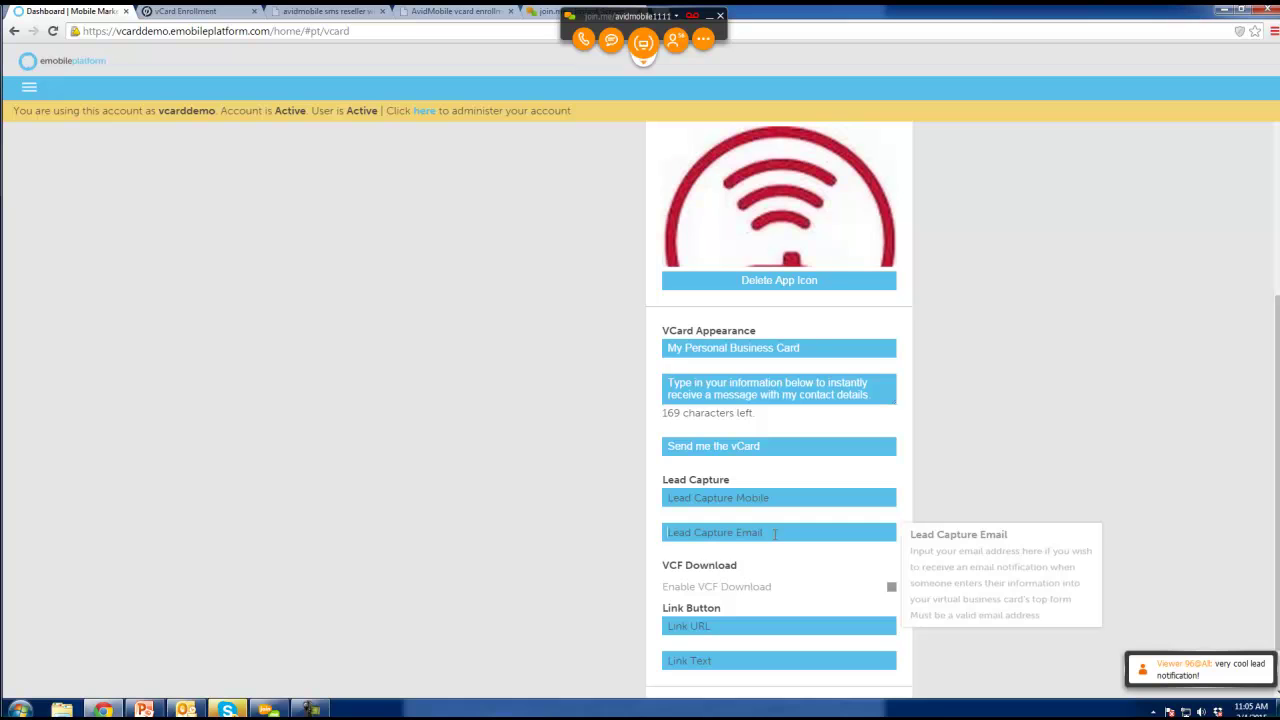
mouse_move(748, 498)
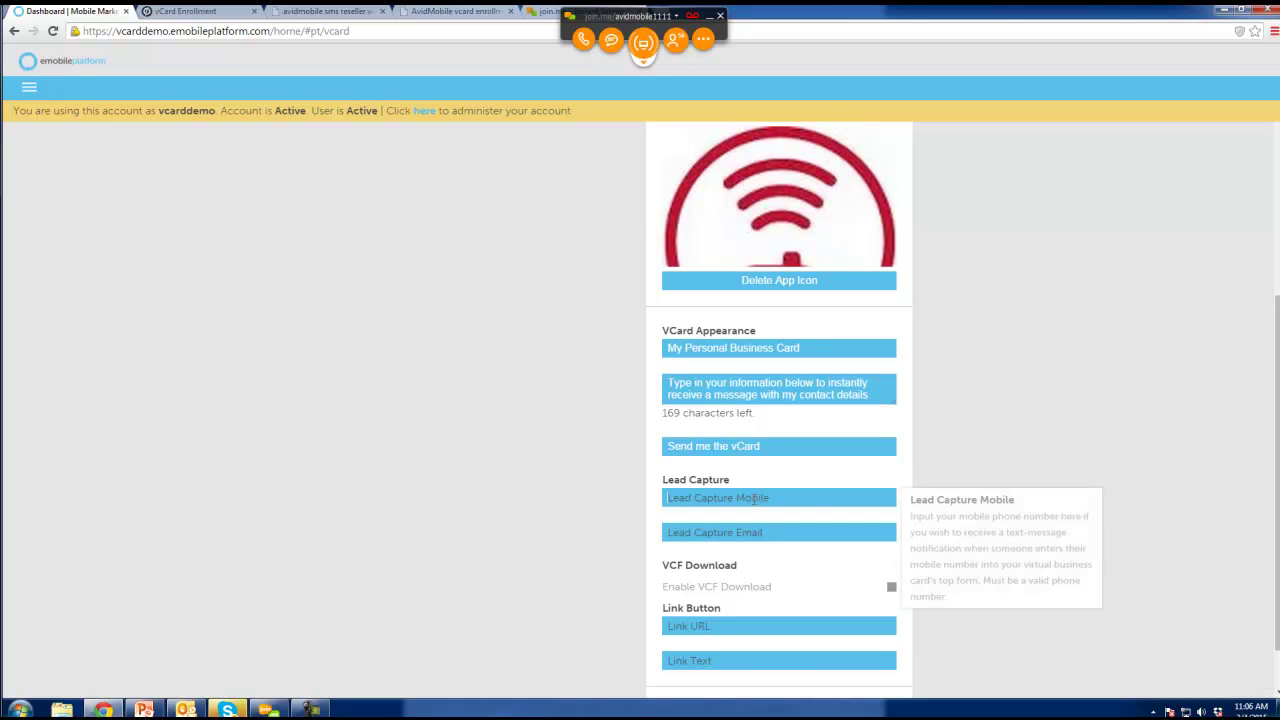
scroll(767, 497, up, 1)
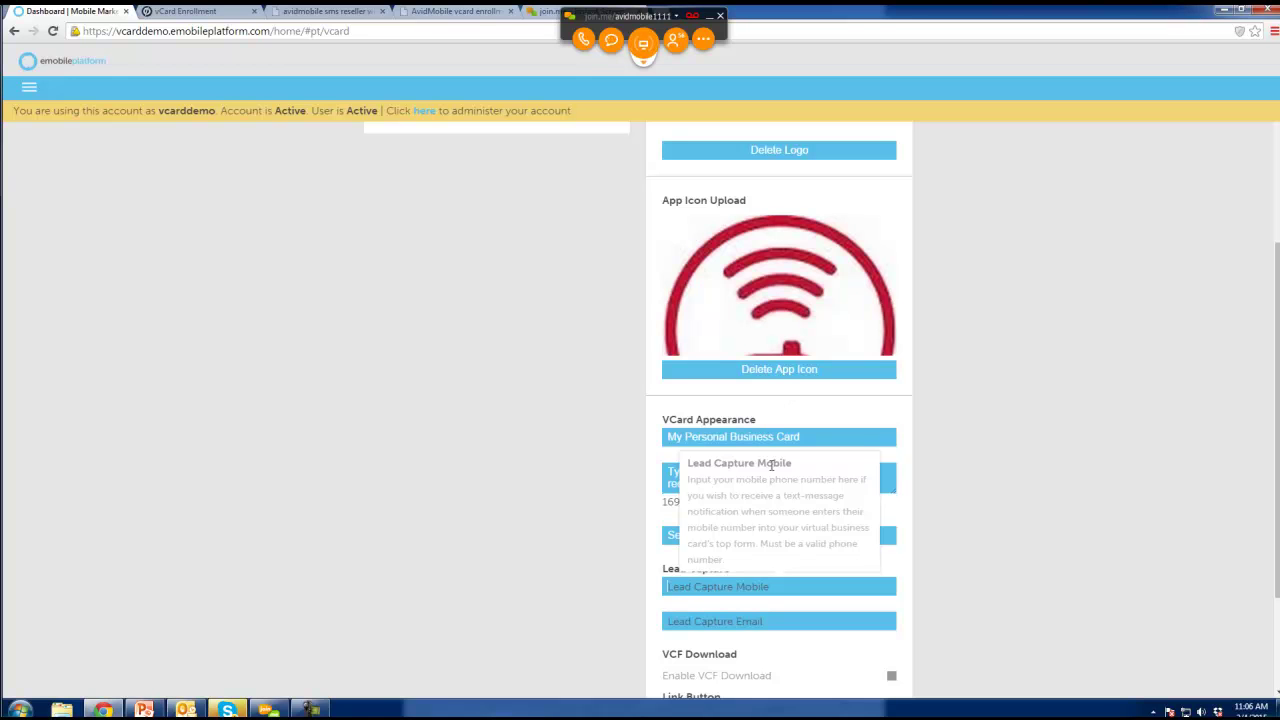
click(745, 586)
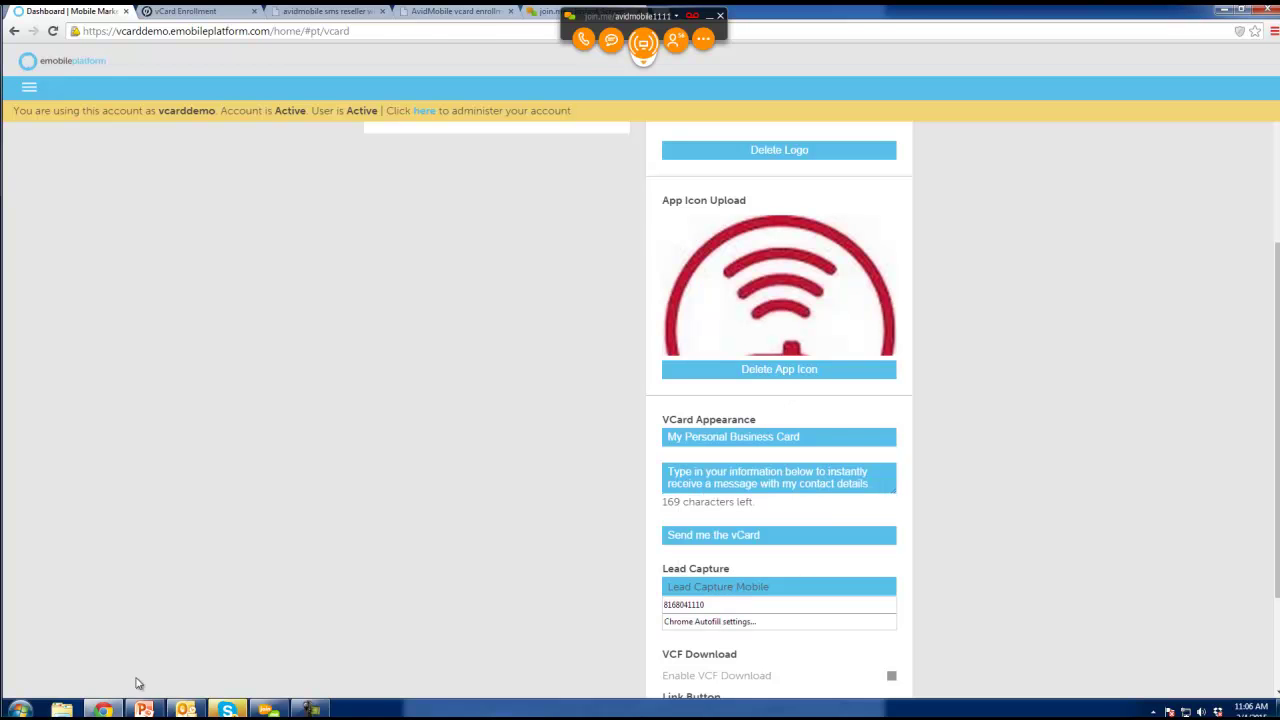
click(146, 709)
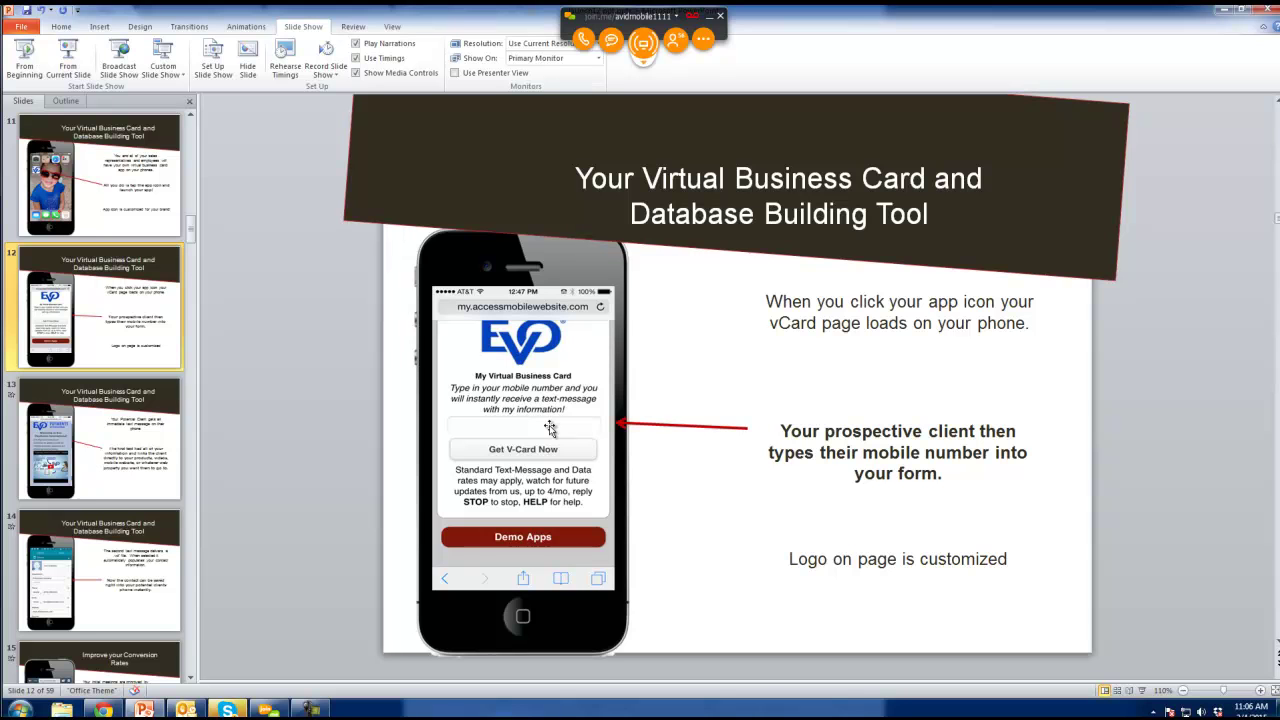
Back in the vCard editor, dismiss the Lead Capture Mobile autofill, leaving the field empty.
click(144, 710)
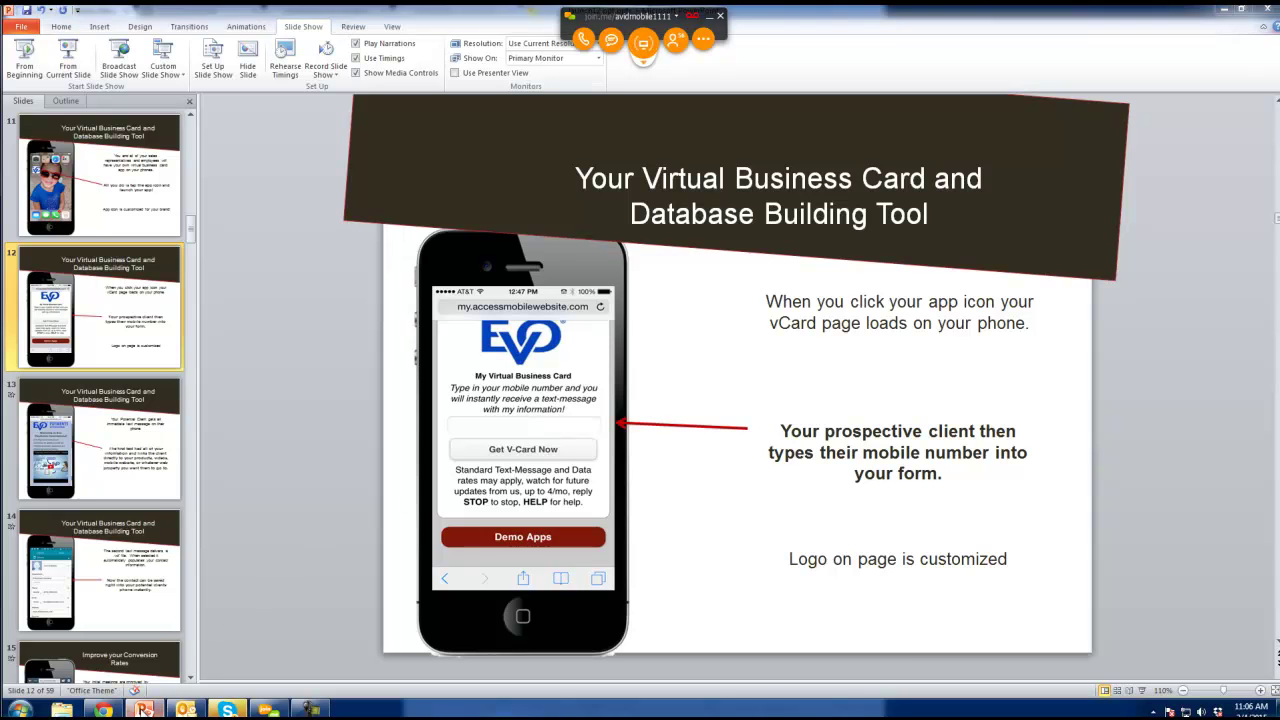
click(144, 710)
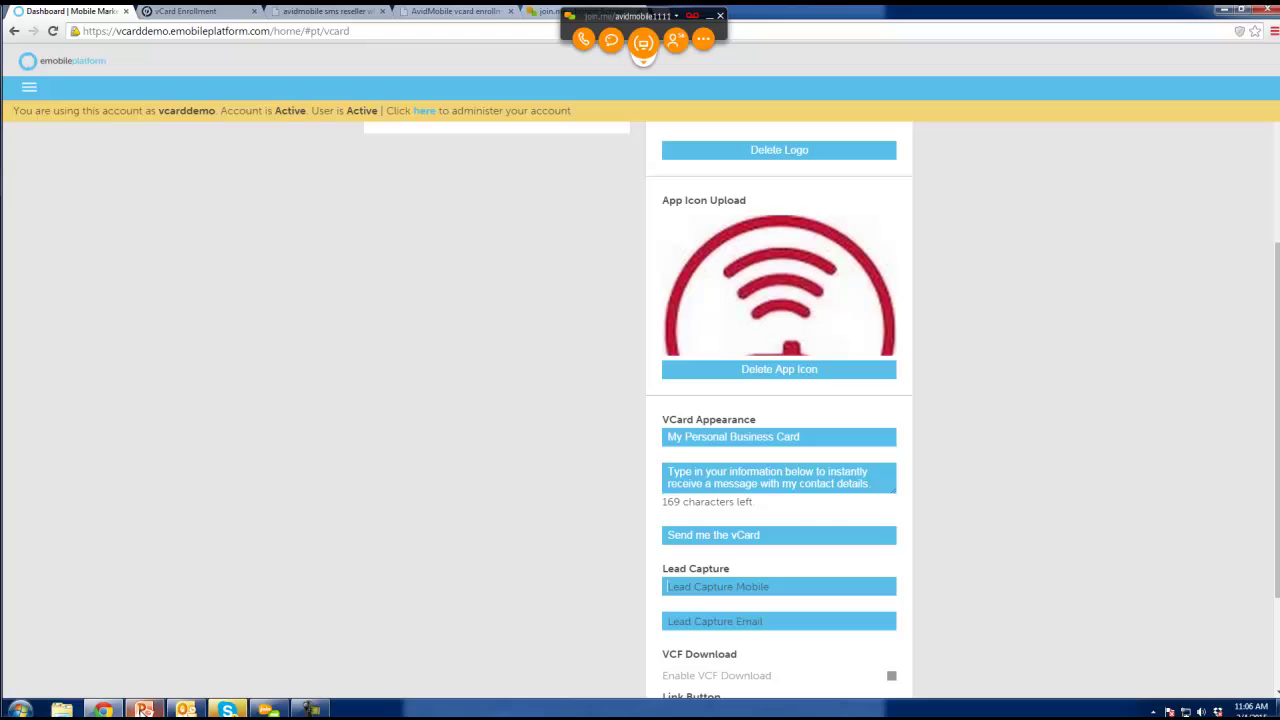
click(740, 590)
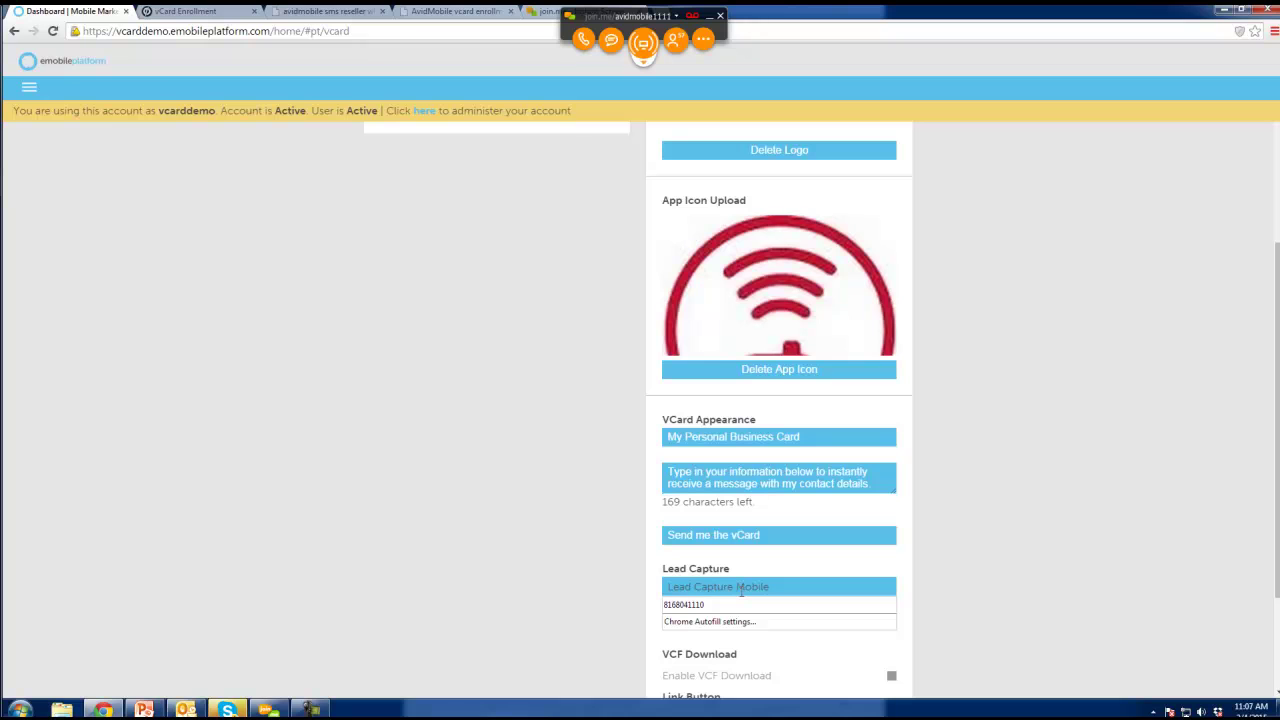
click(598, 572)
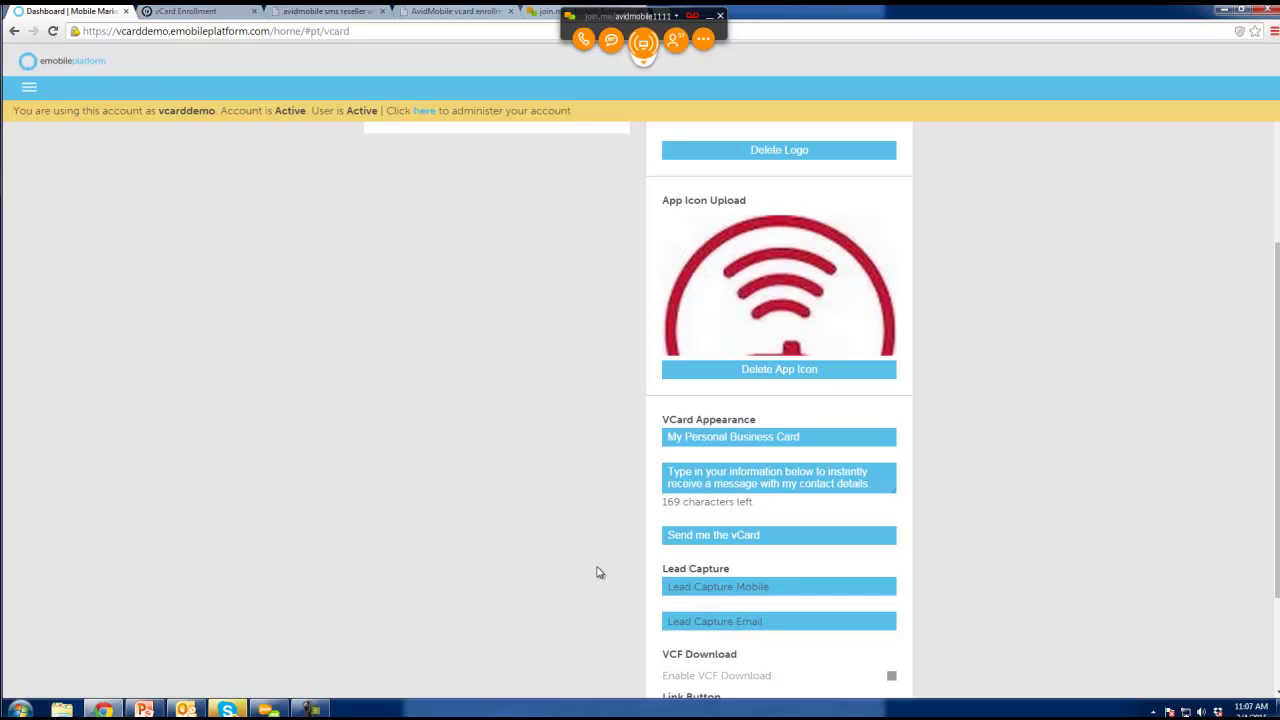
scroll(600, 558, down, 1)
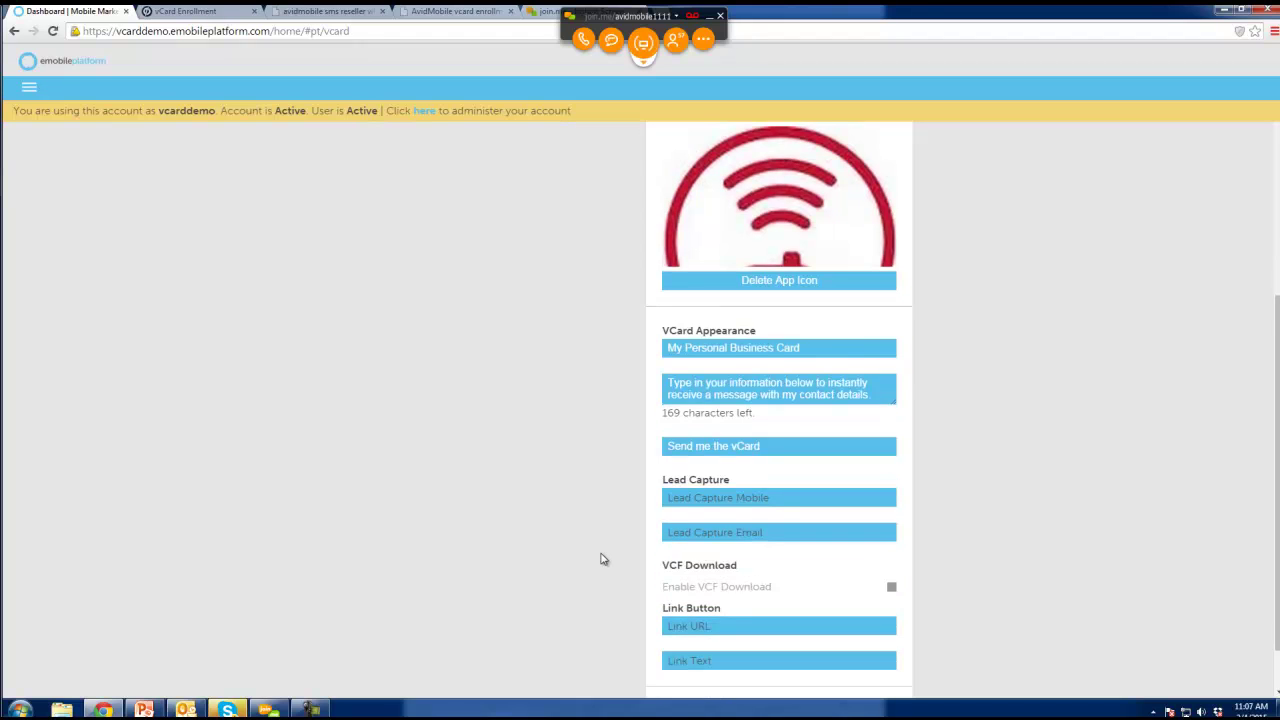
scroll(603, 559, down, 1)
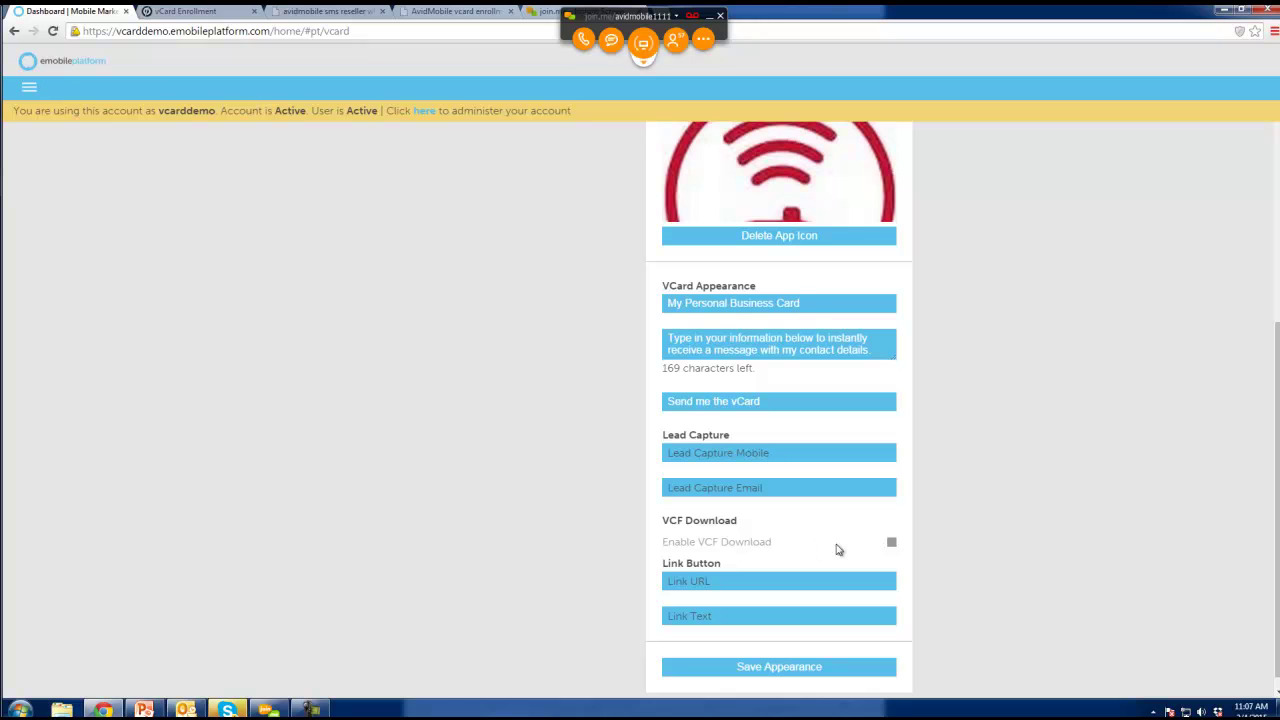
Enable VCF download for the vCard, checking the presentation slides before returning.
click(891, 542)
mouse_move(706, 540)
mouse_move(714, 581)
scroll(714, 581, down, 1)
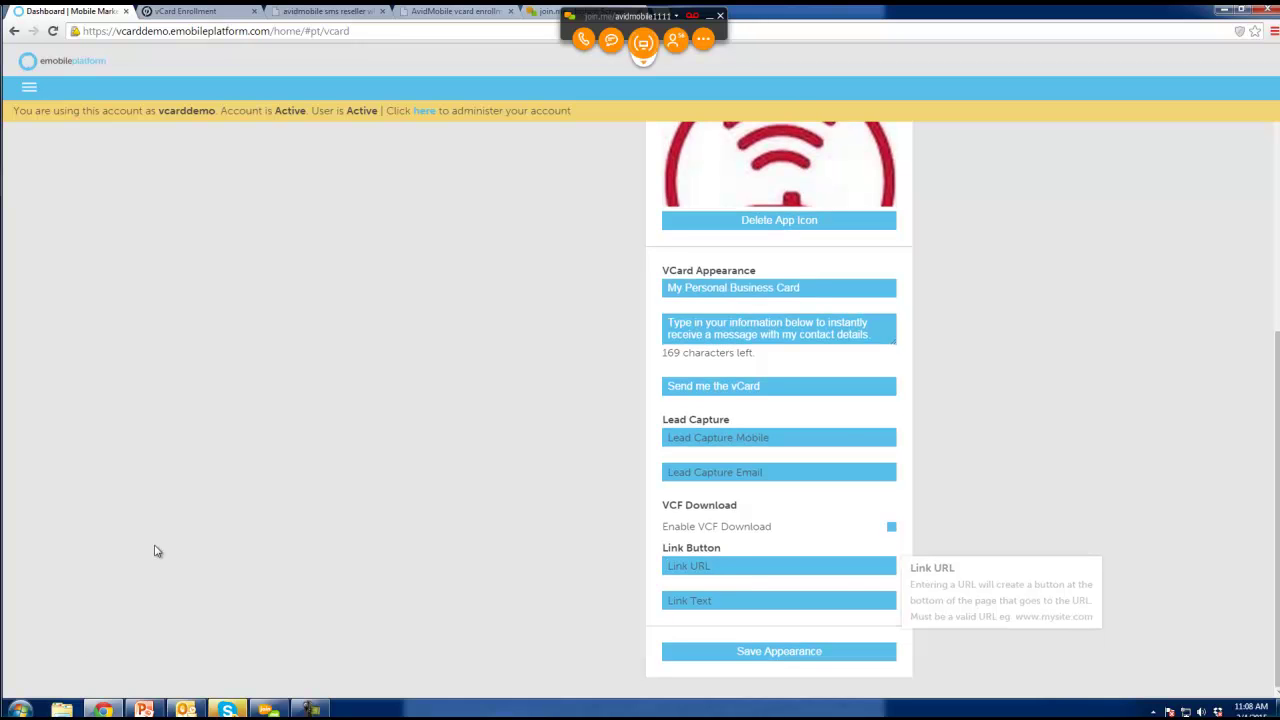
click(218, 592)
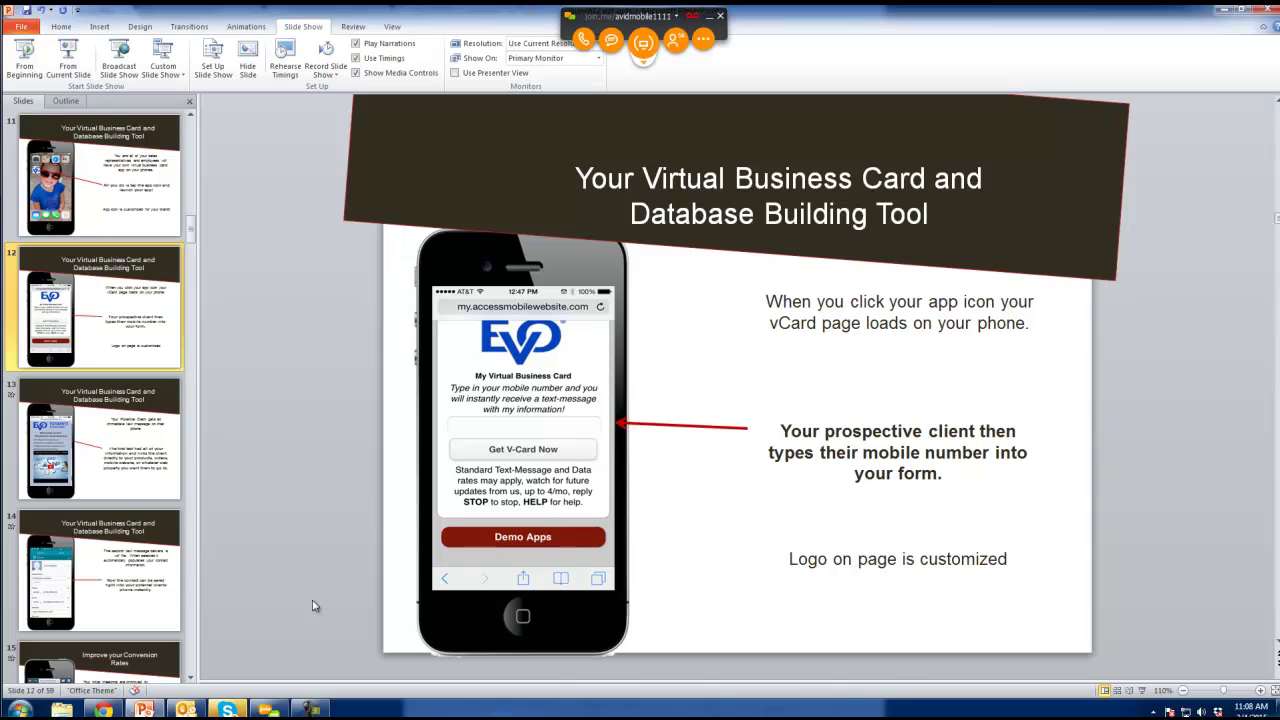
click(225, 711)
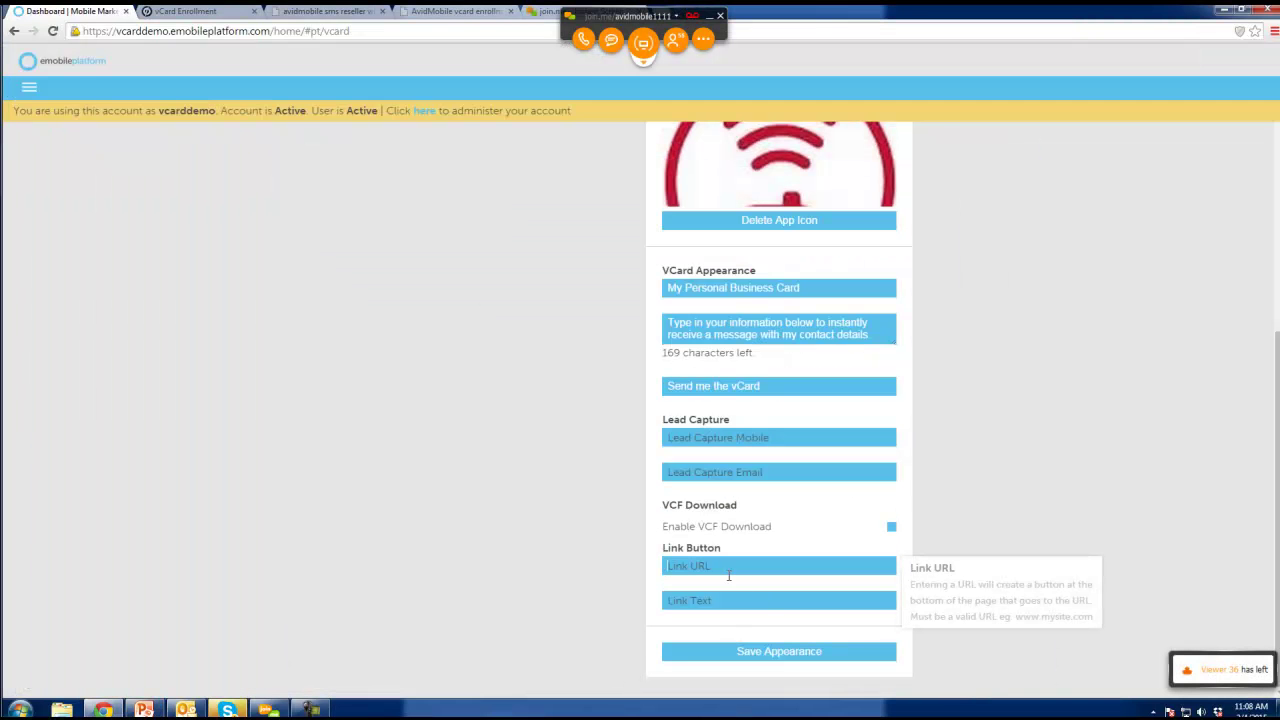
Set the Link Button text to 'Contact Form' and its URL to avidmobile.com.
click(726, 566)
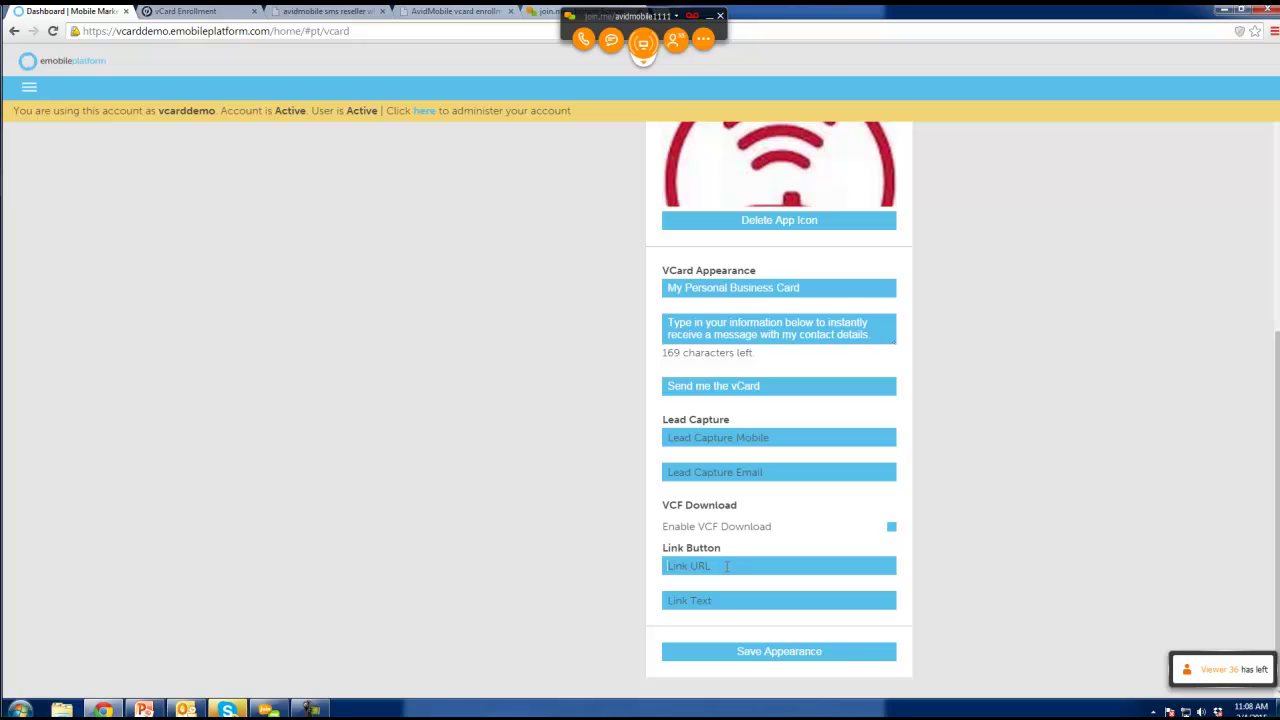
click(711, 600)
text(Deomo)
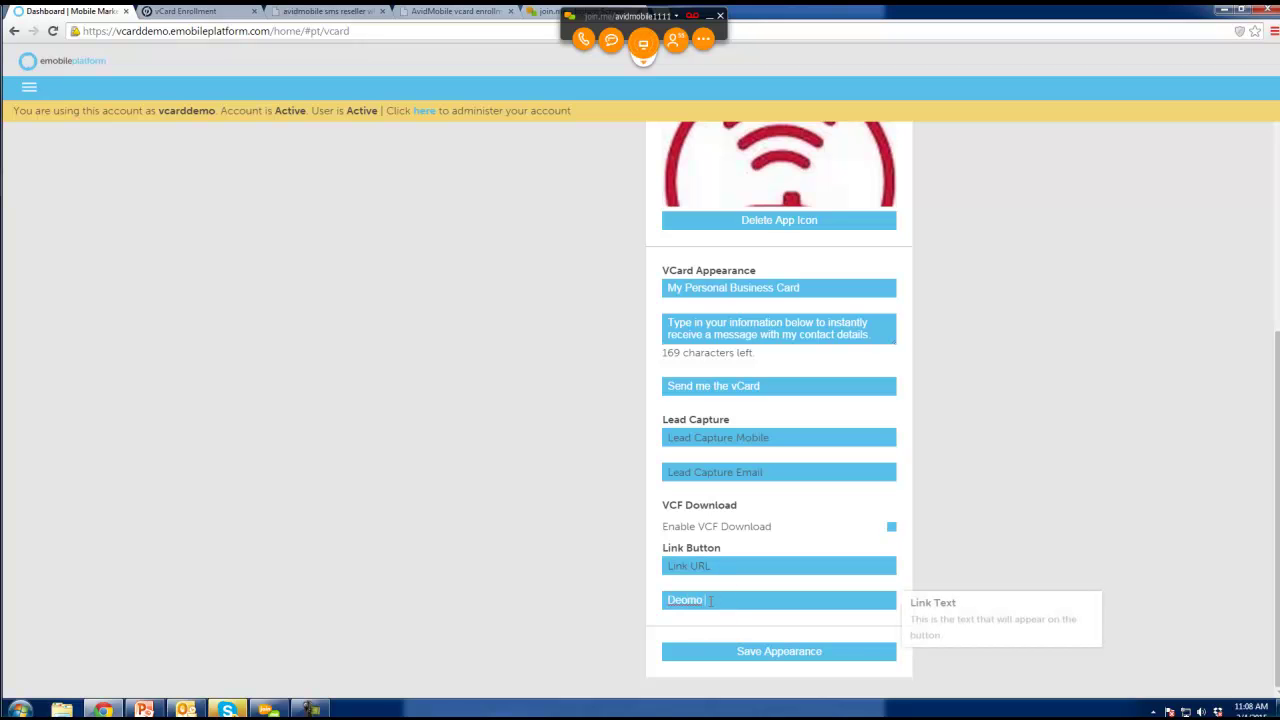
key(BackSpace)
text(mo)
drag(740, 600, 648, 604)
text(Contact Form)
click(690, 566)
text(avidmobile.com)
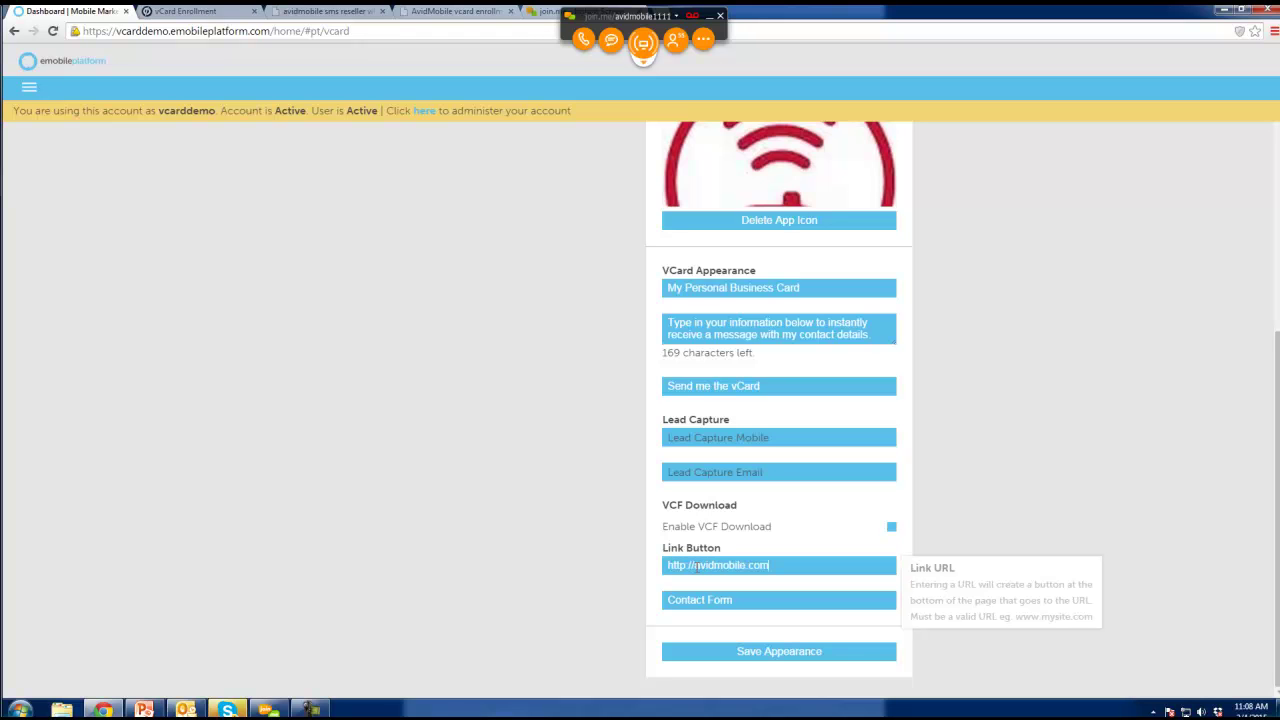
Save the appearance so the preview shows the logo, 'Send me the vCard' and 'Contact Form' link.
click(770, 650)
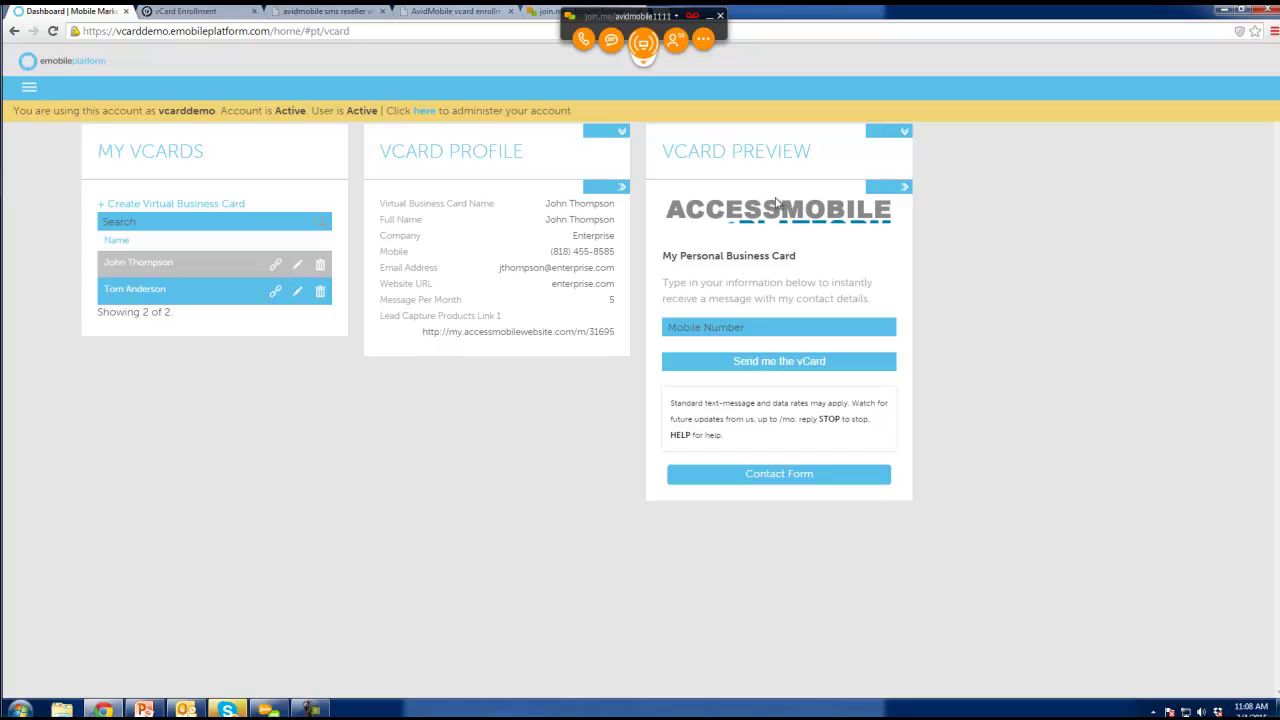
click(276, 266)
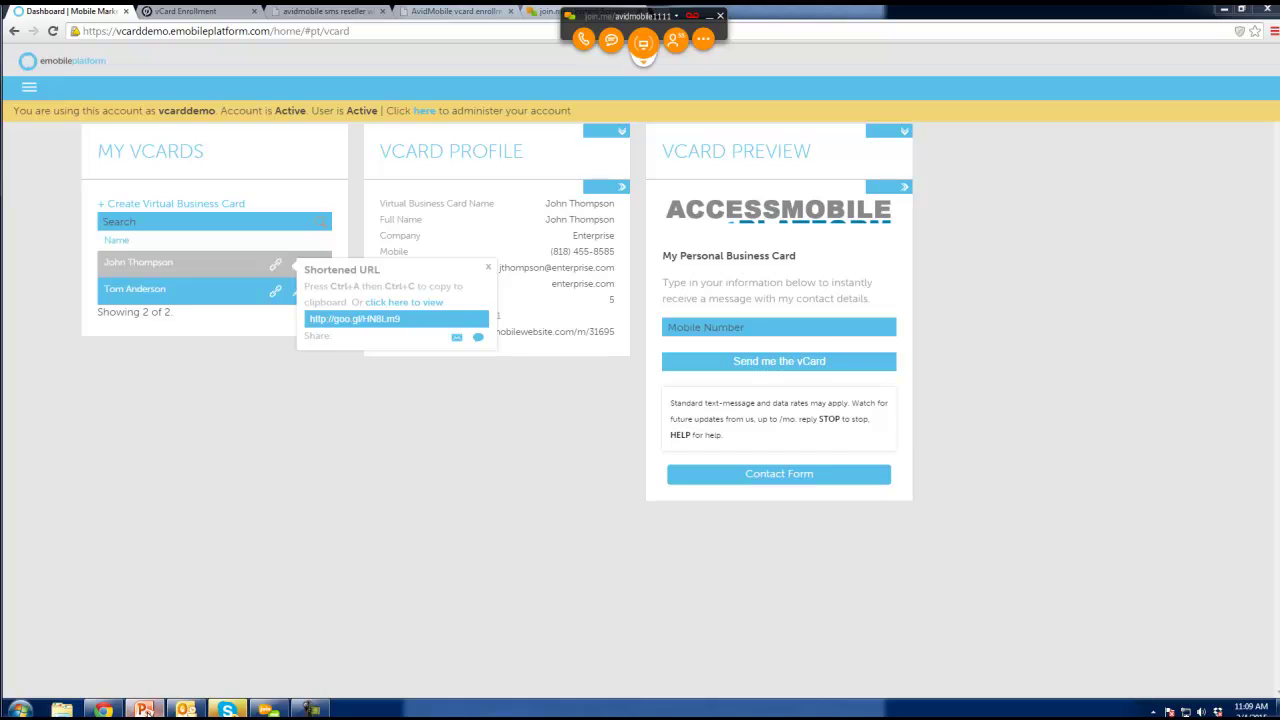
click(145, 710)
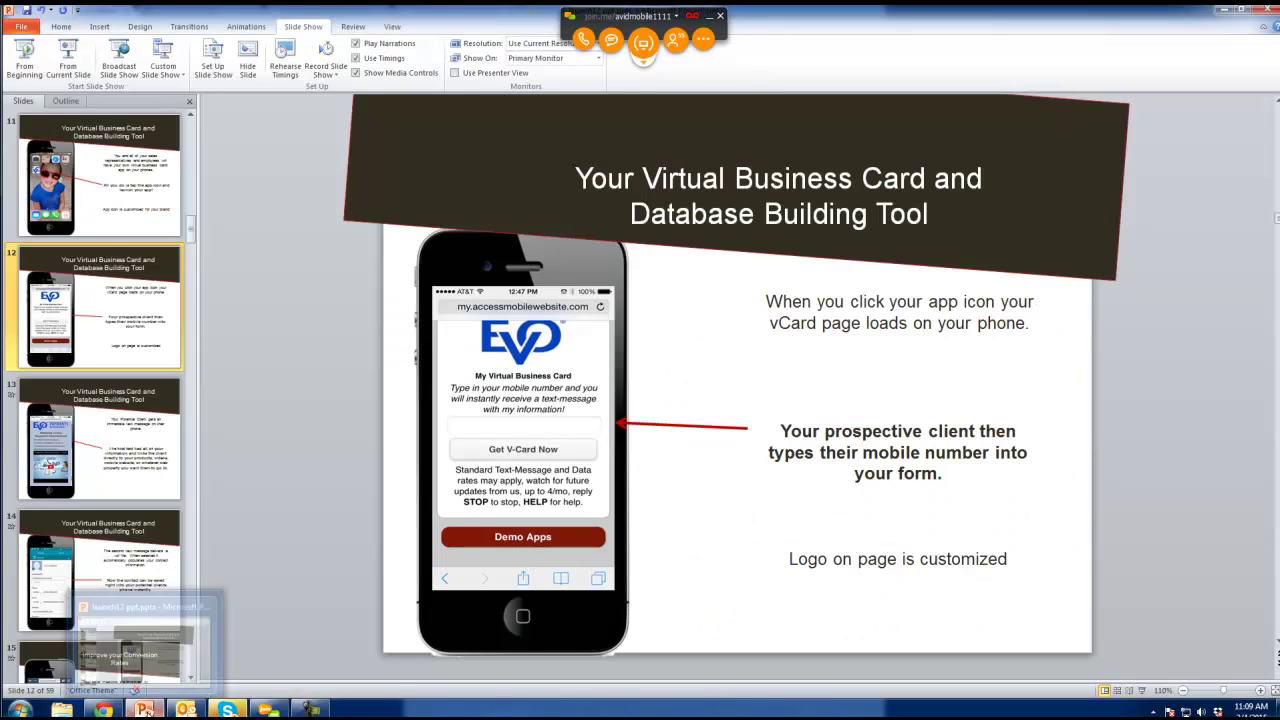
click(147, 217)
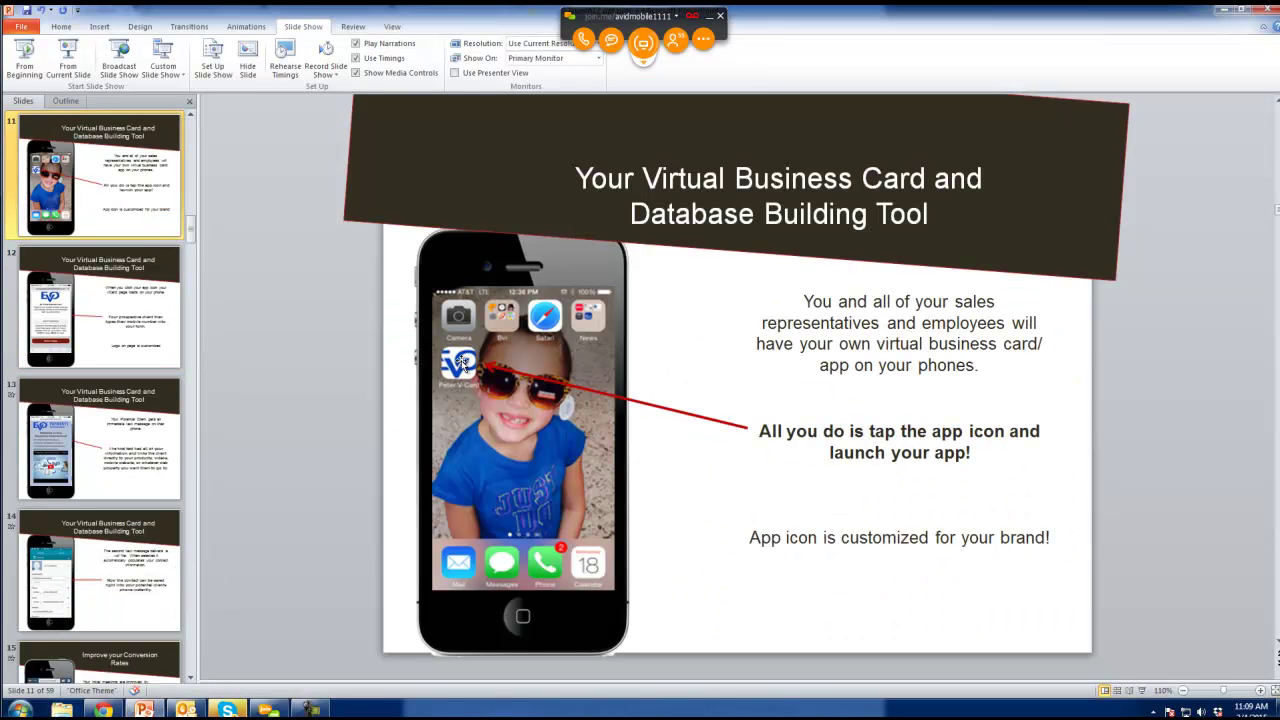
click(147, 710)
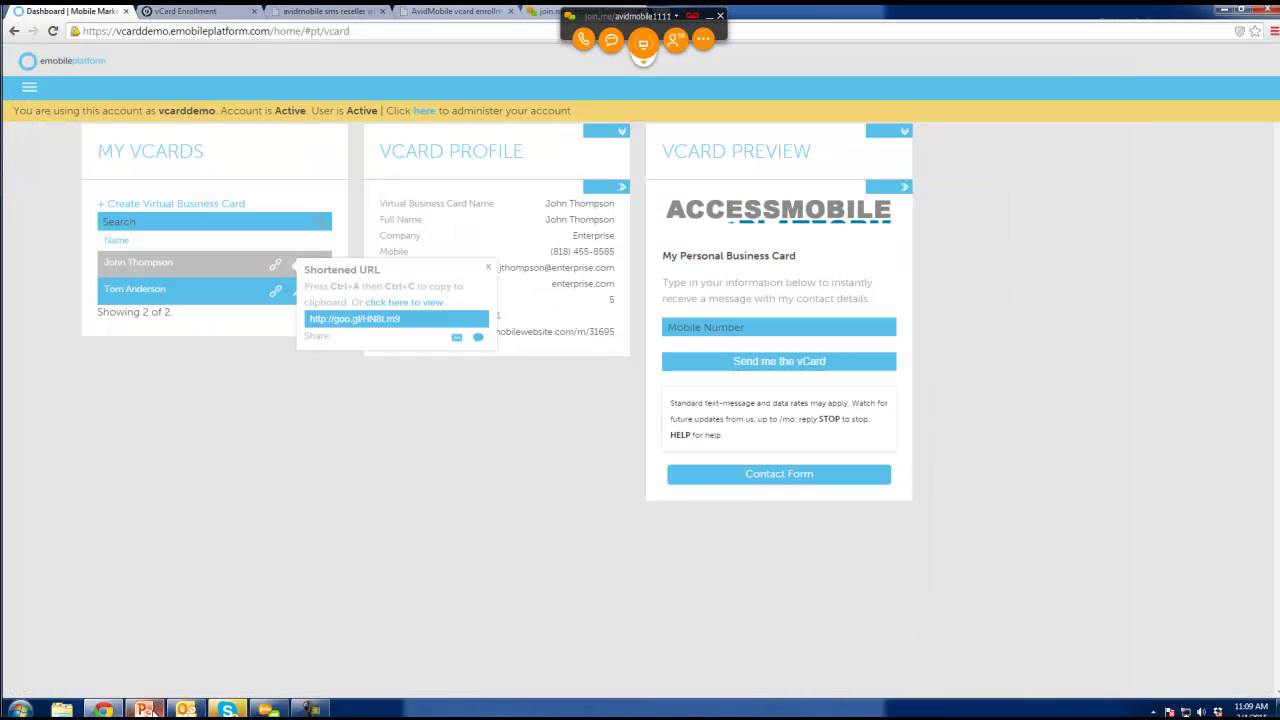
click(264, 516)
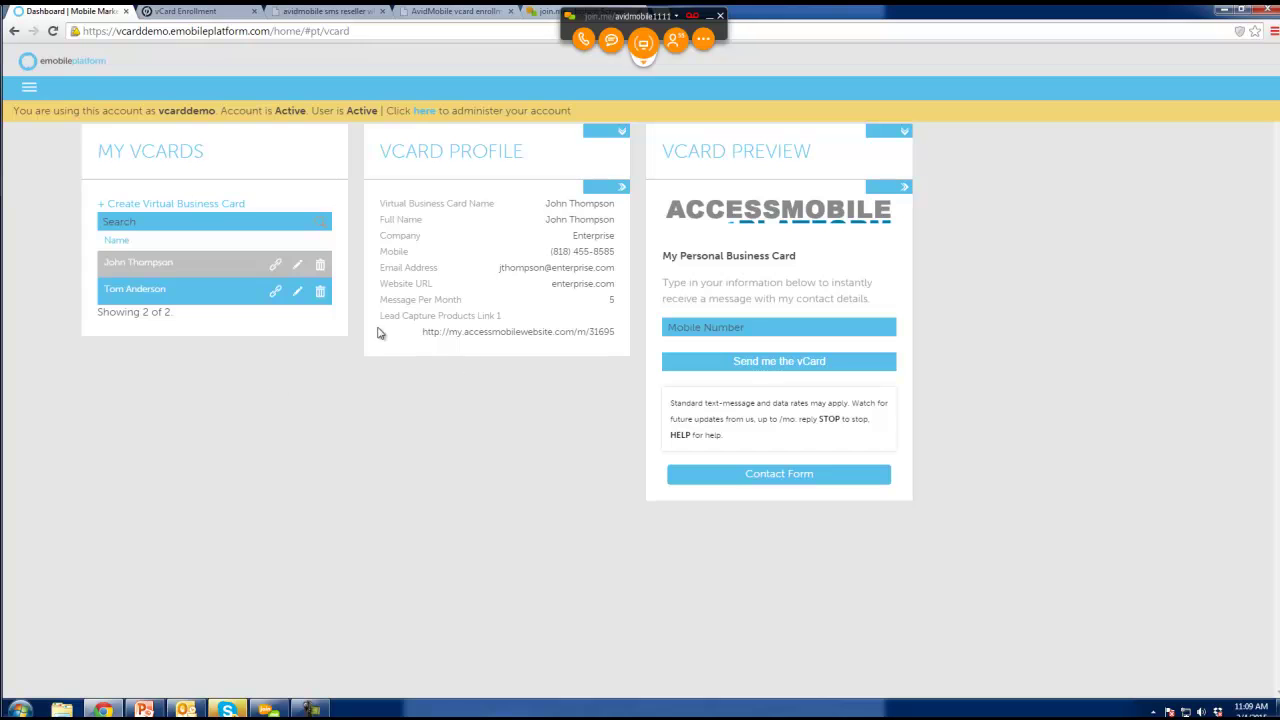
Open the Campaign Panel from the VCard section of the main menu.
click(31, 93)
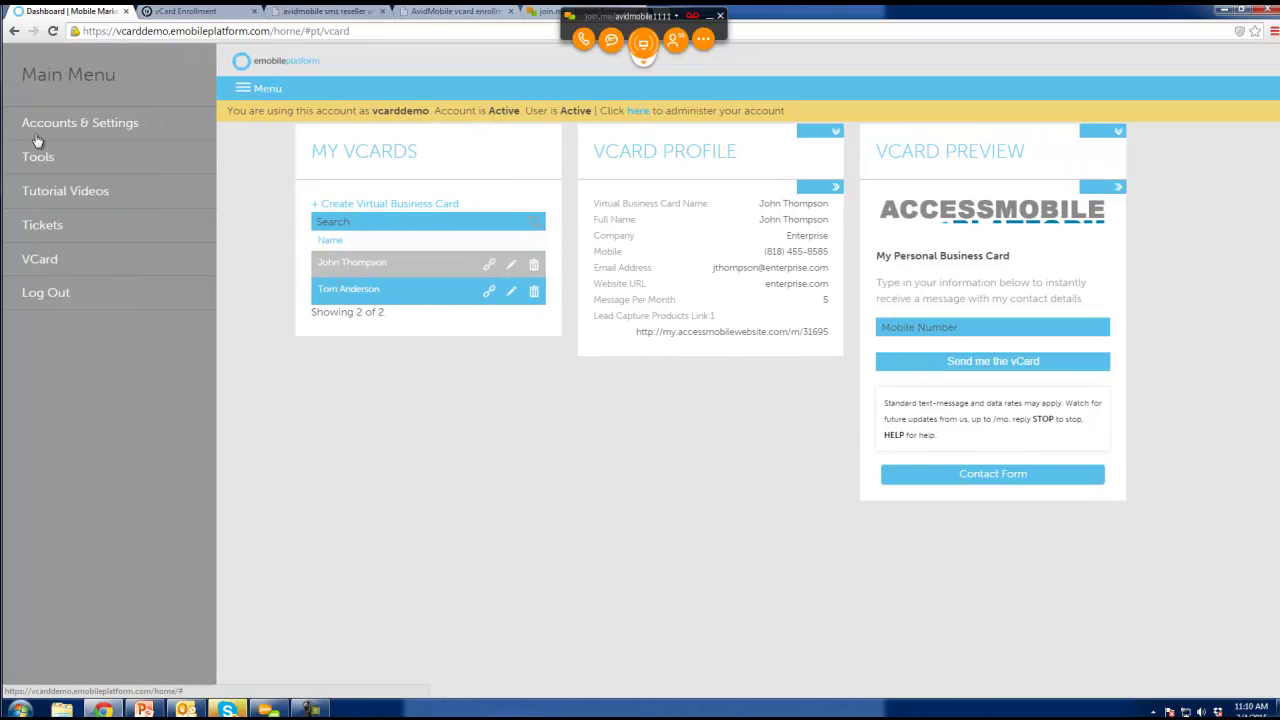
click(39, 261)
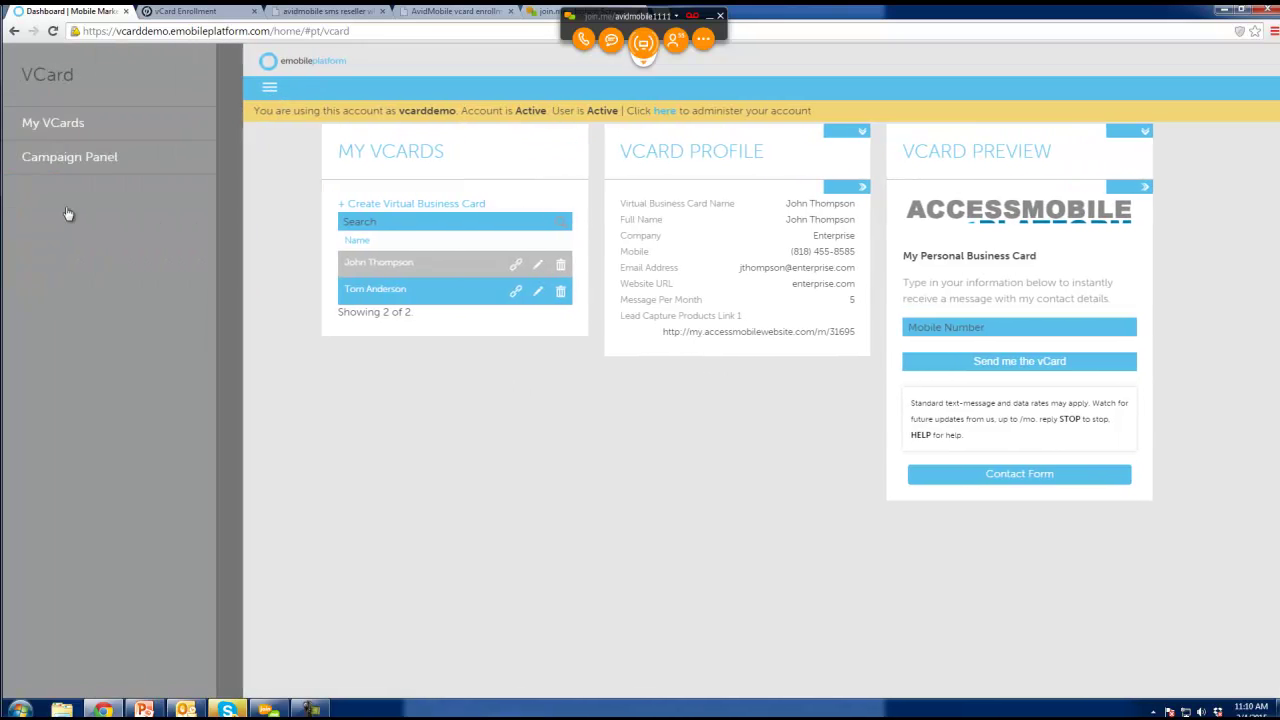
click(82, 168)
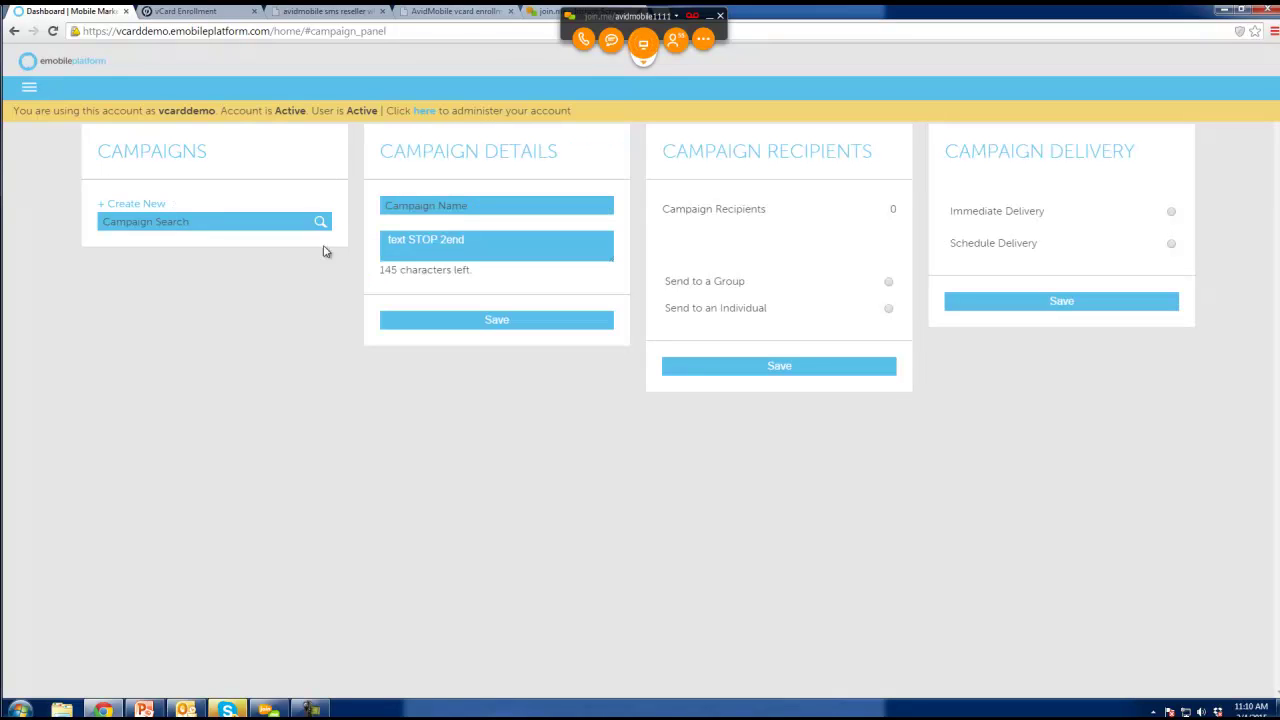
Name the new campaign 'Event'.
click(425, 203)
text(Event)
key(Tab)
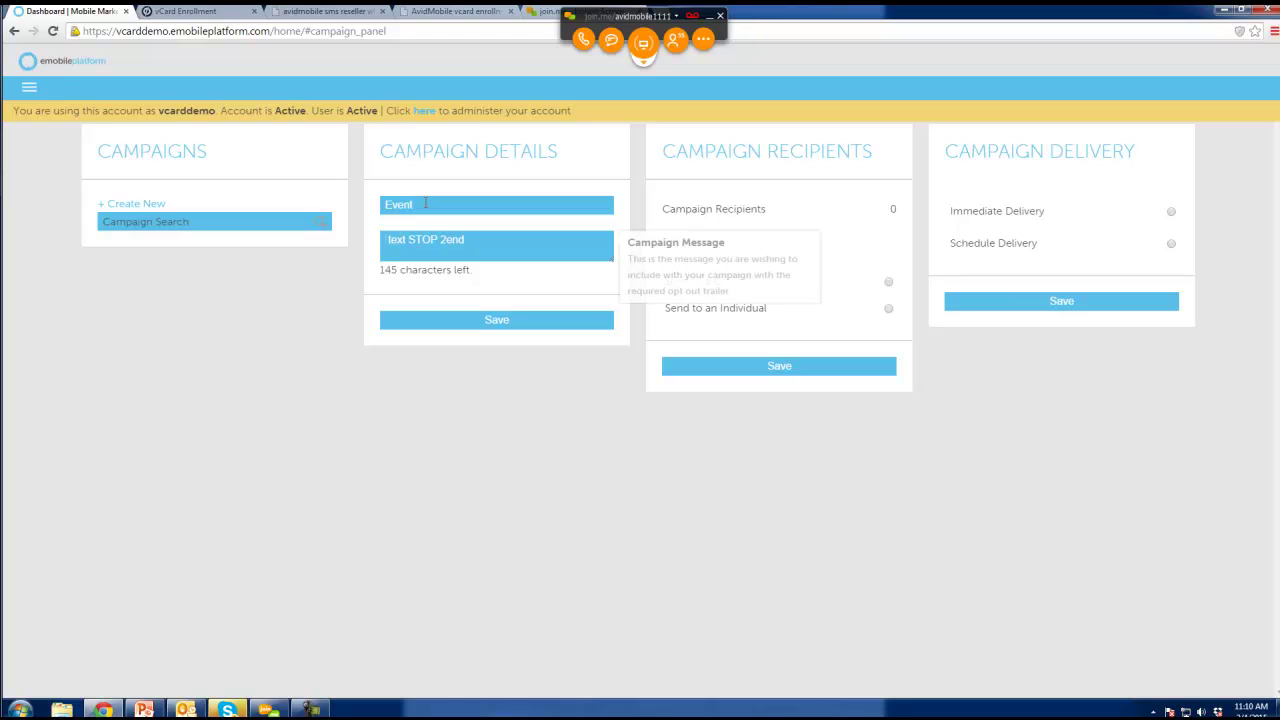
Write the Enterprise Solutions fundraiser car show message with 'click here for more details' and a bit.ly link.
text(Enterprise Solutios)
key(BackSpace)
text(ns: )
text(We have a big)
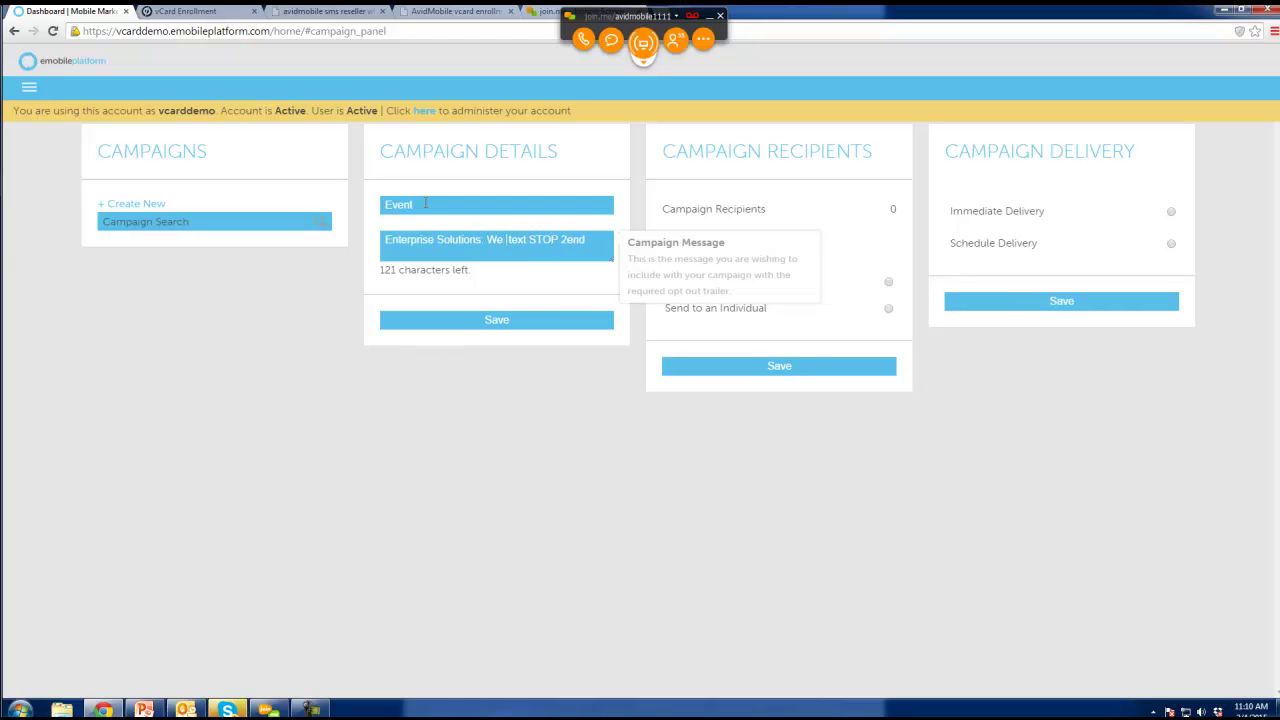
text( FUn)
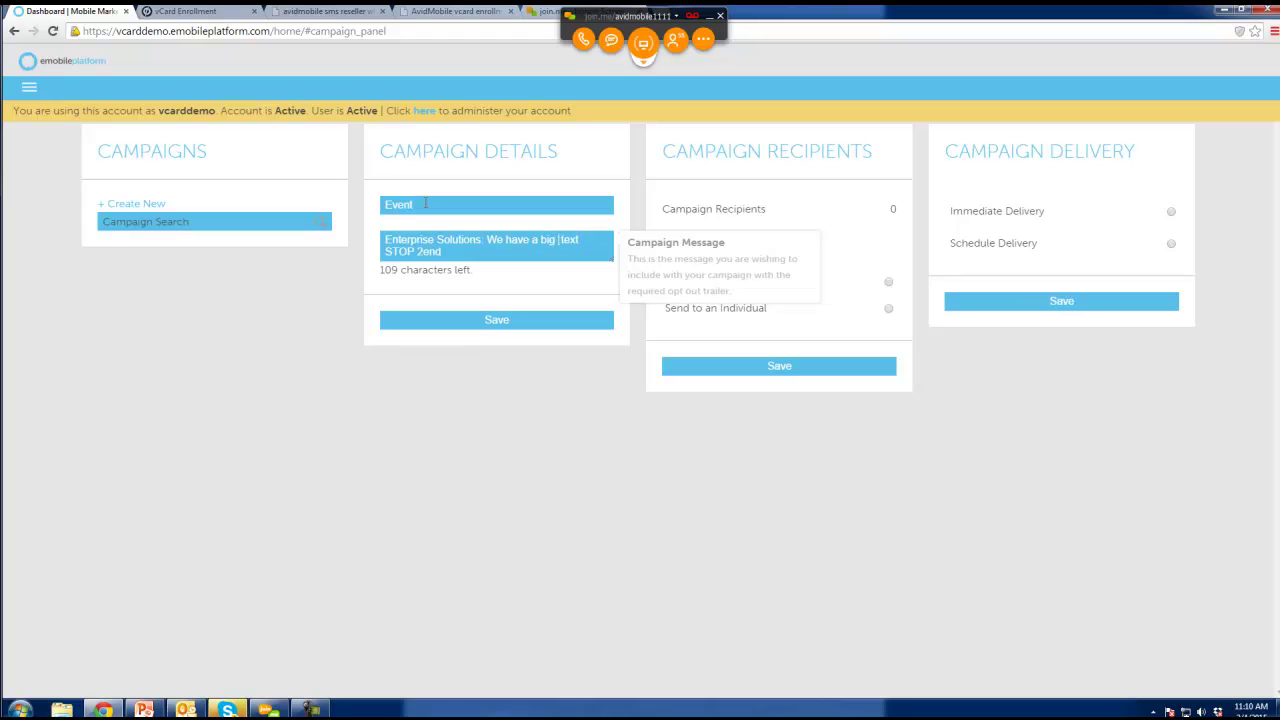
key(BackSpace)
key(BackSpace)
text(undraiser)
text( car show)
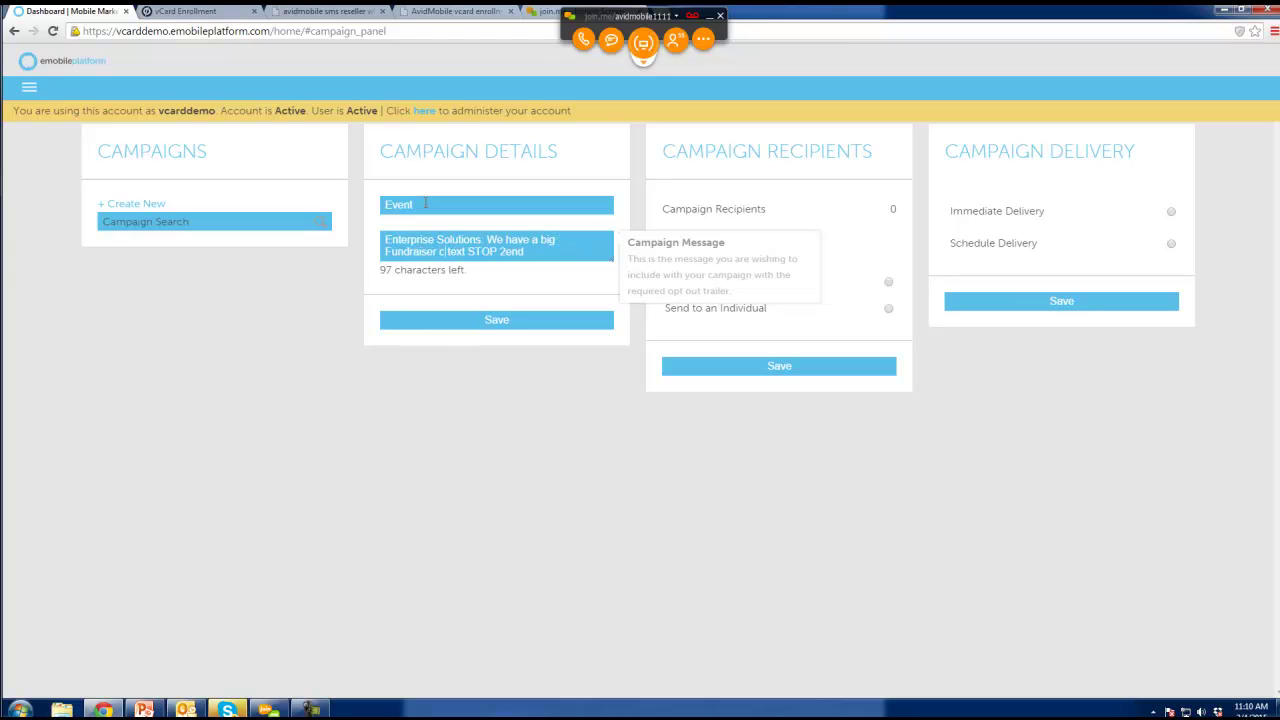
text( whatever, cl)
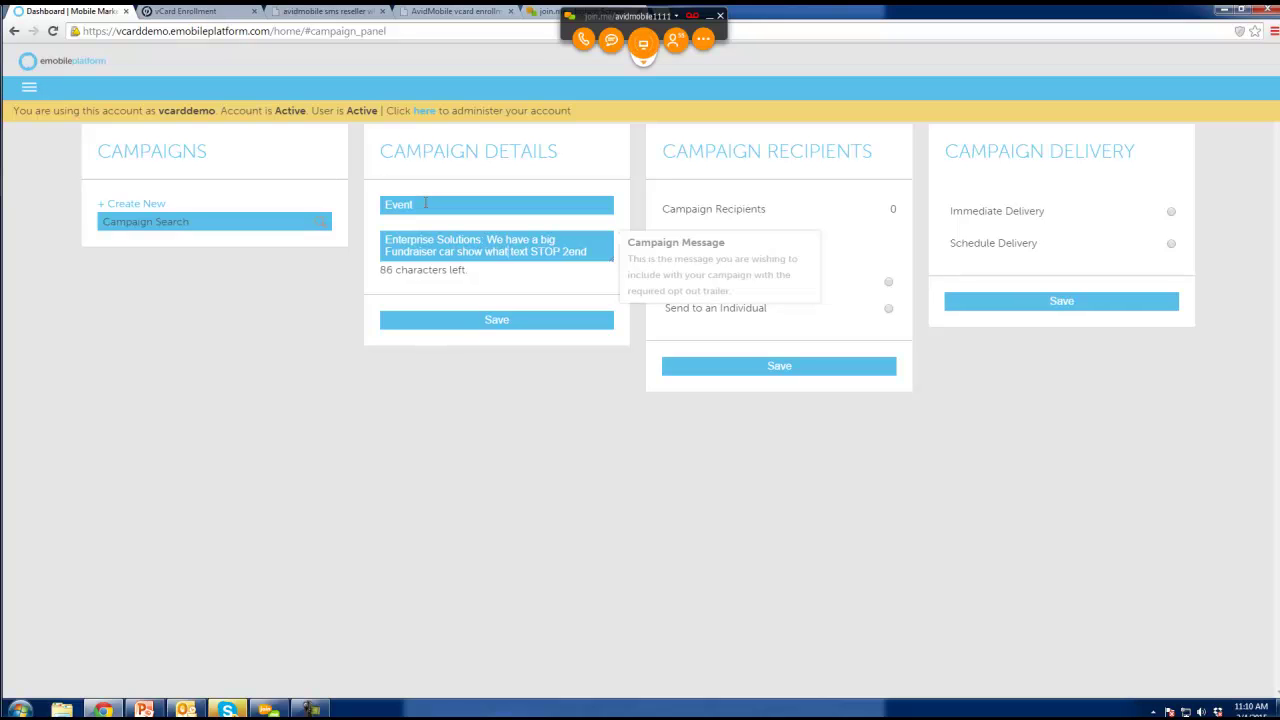
text(ick here for more)
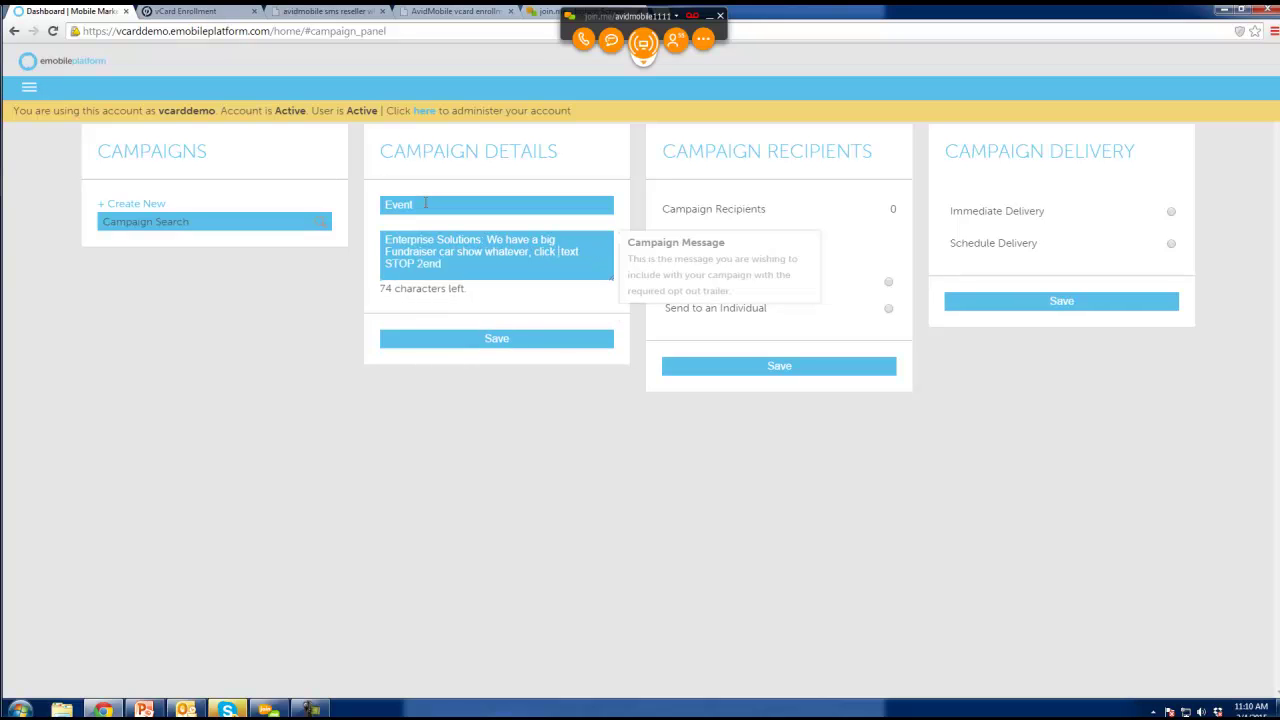
text( d)
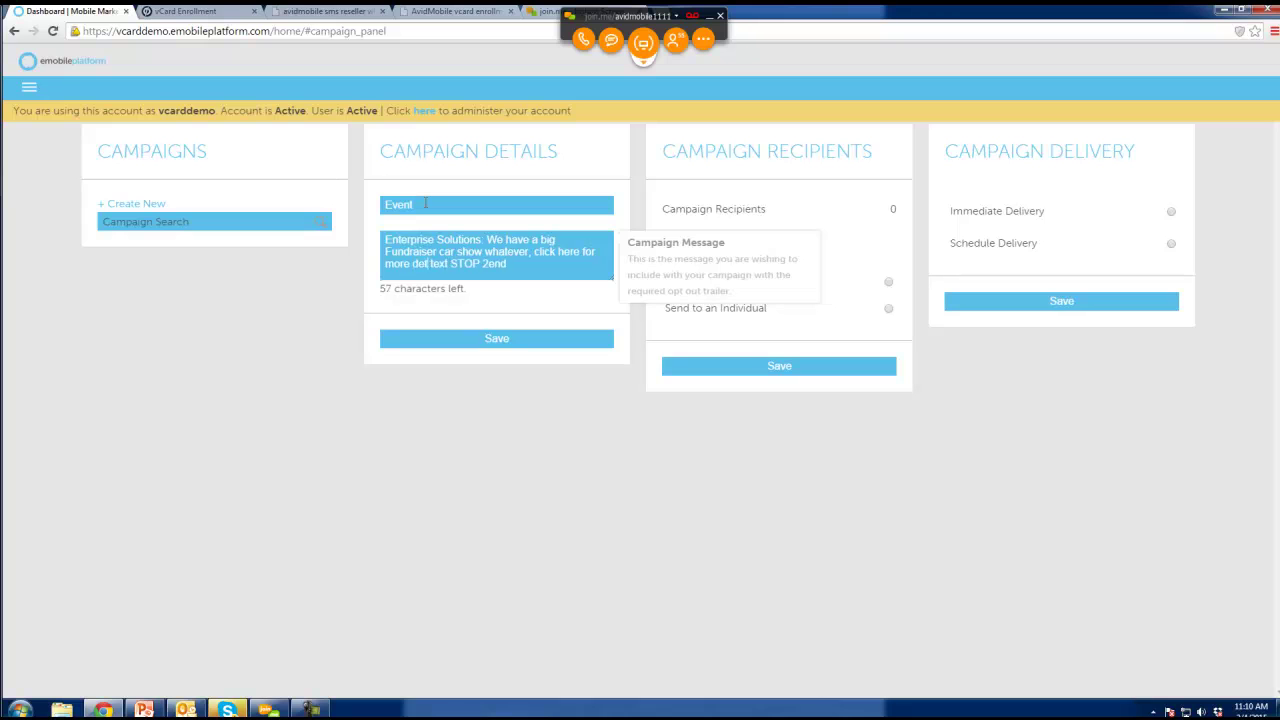
text(etails htt)
text(p://bit)
text(.ly/)
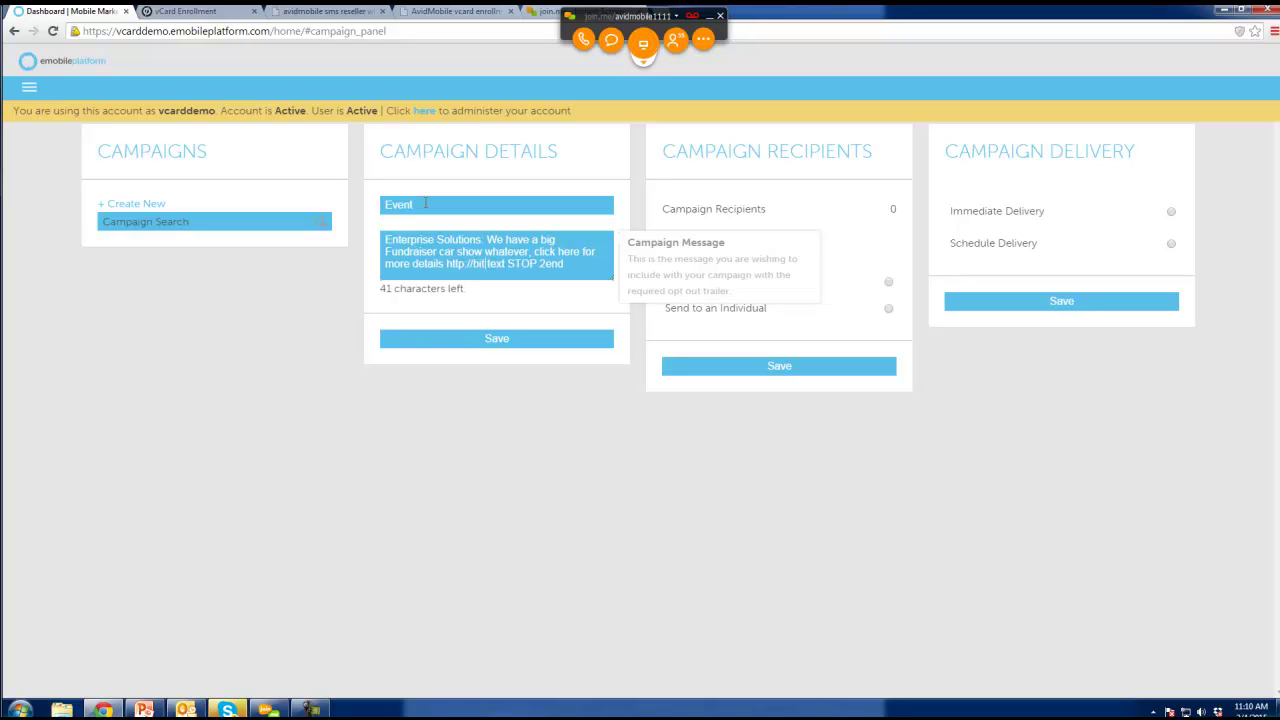
text(fjkd)
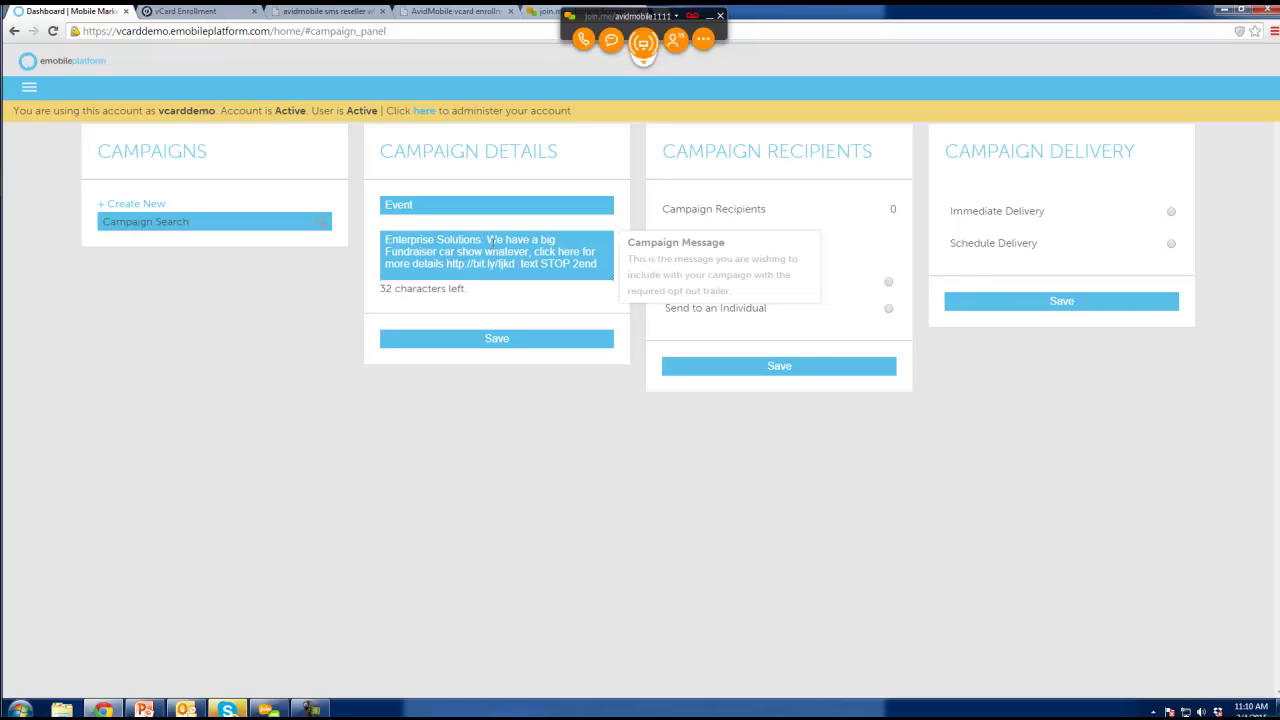
triple_click(487, 240)
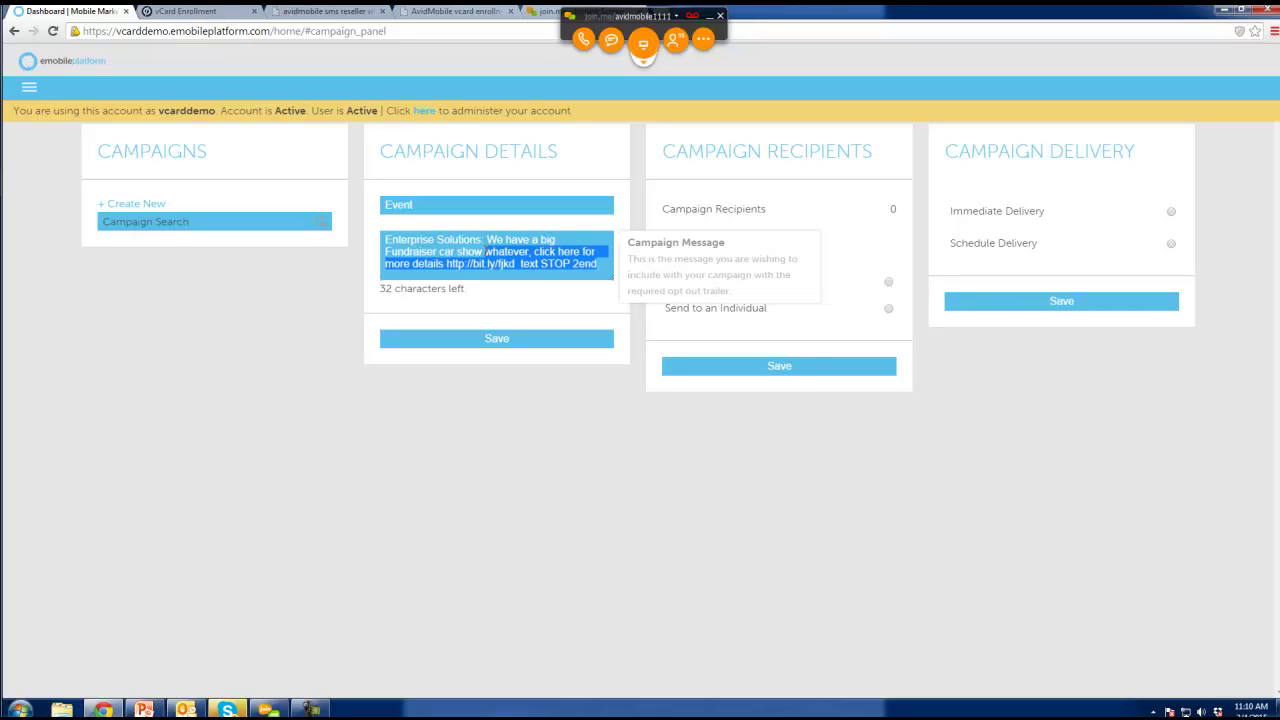
click(501, 241)
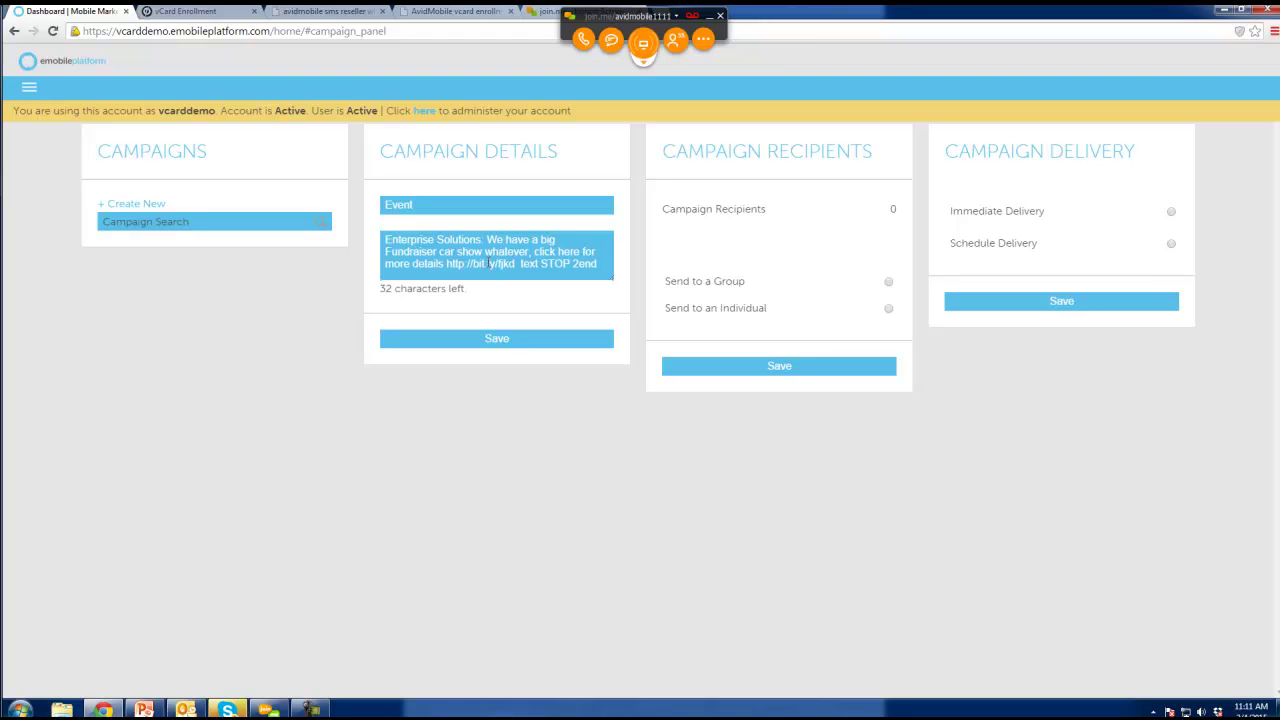
Save the Event message details and address the campaign to the contact group instead of an individual.
click(506, 351)
click(888, 282)
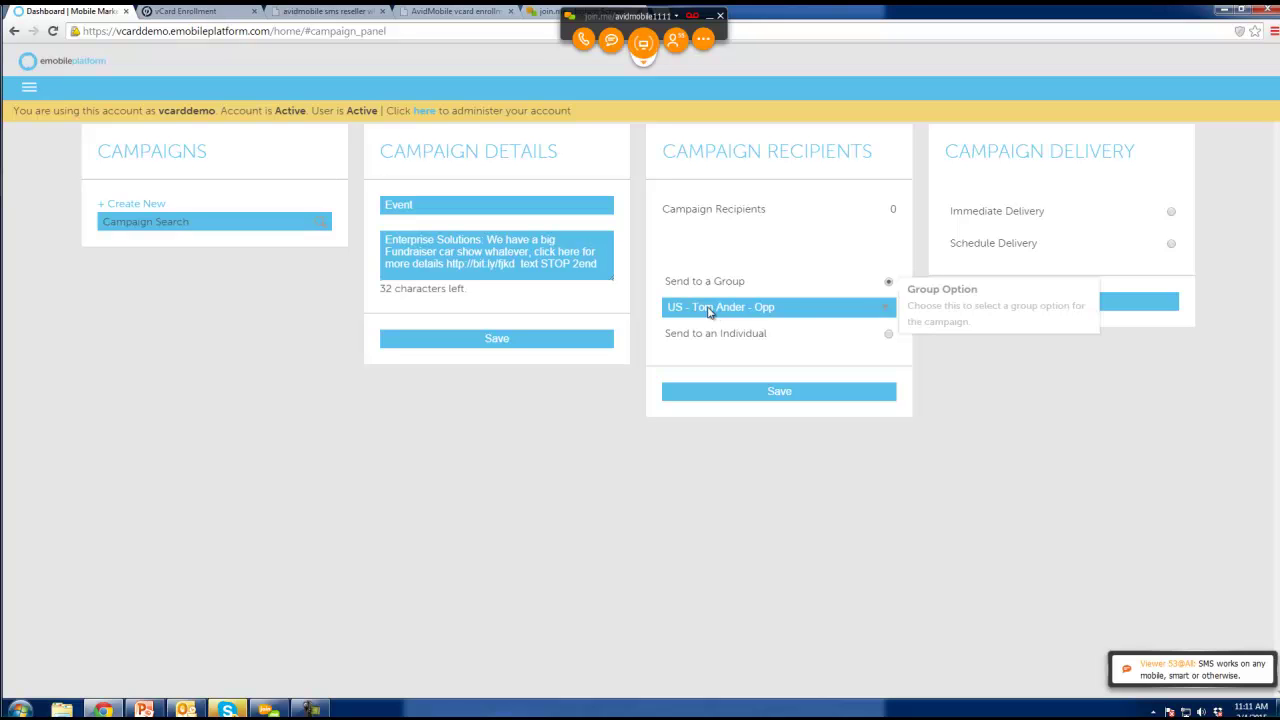
click(888, 334)
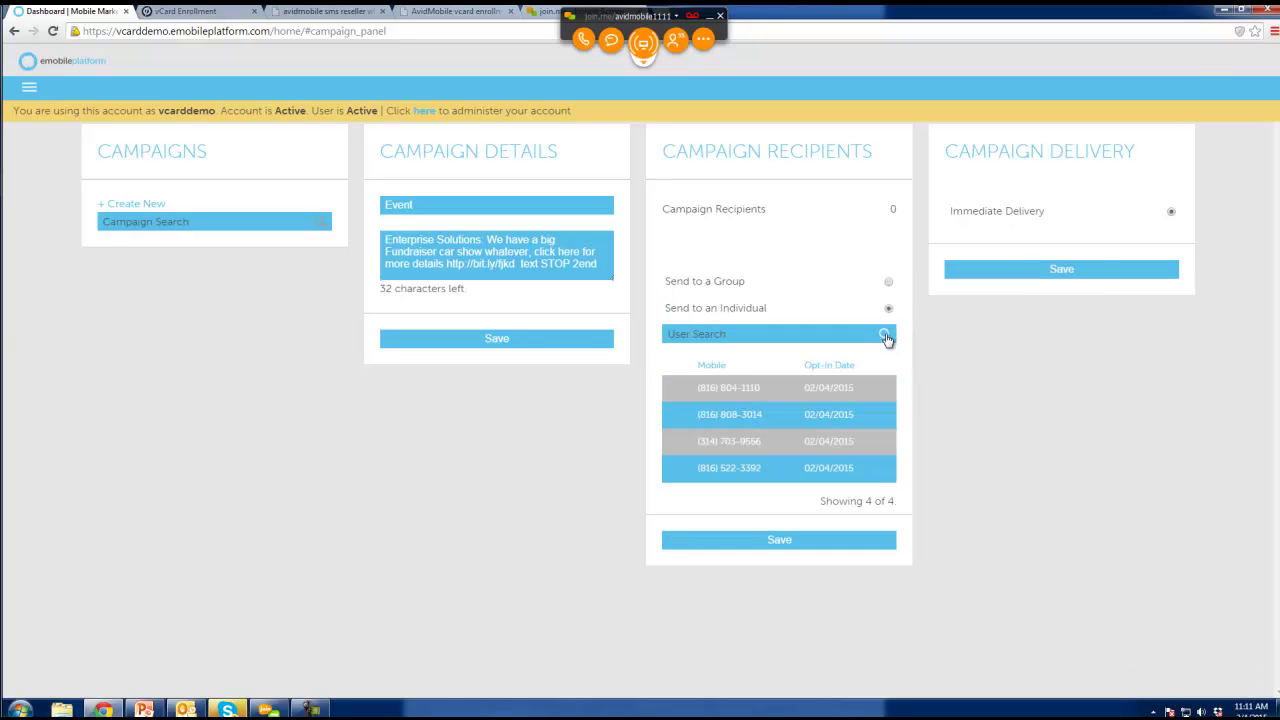
click(805, 390)
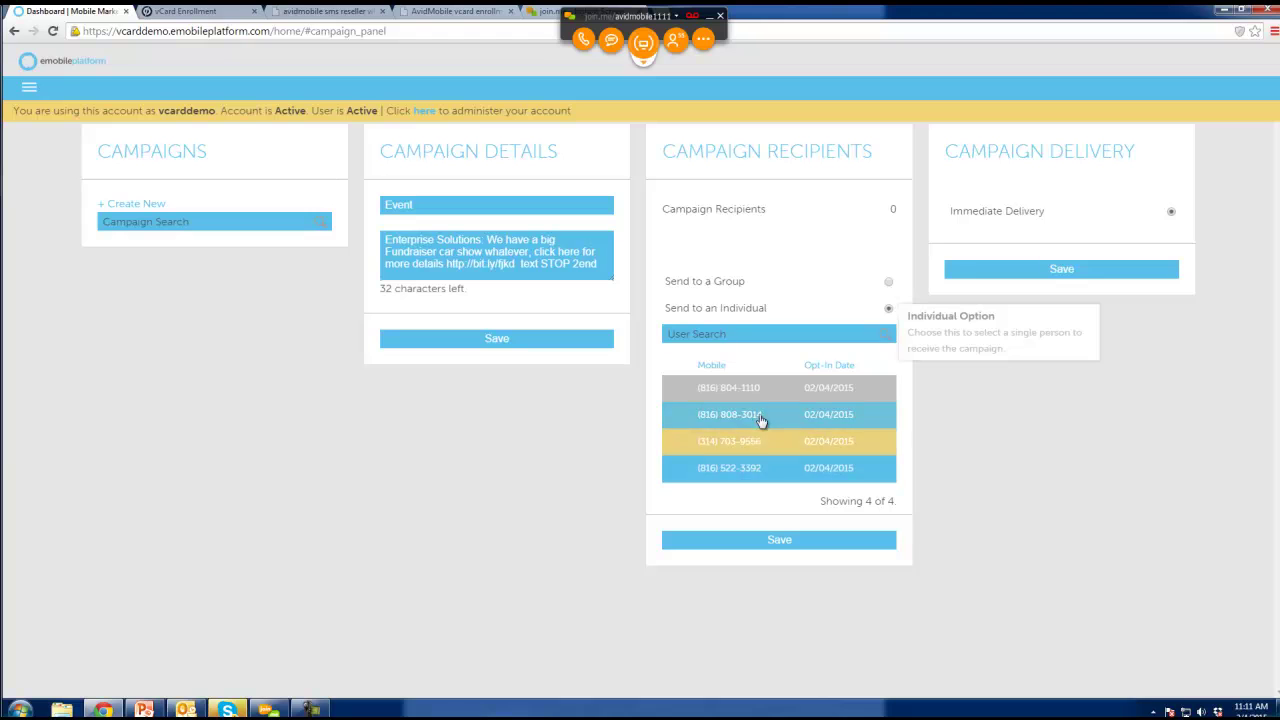
click(755, 418)
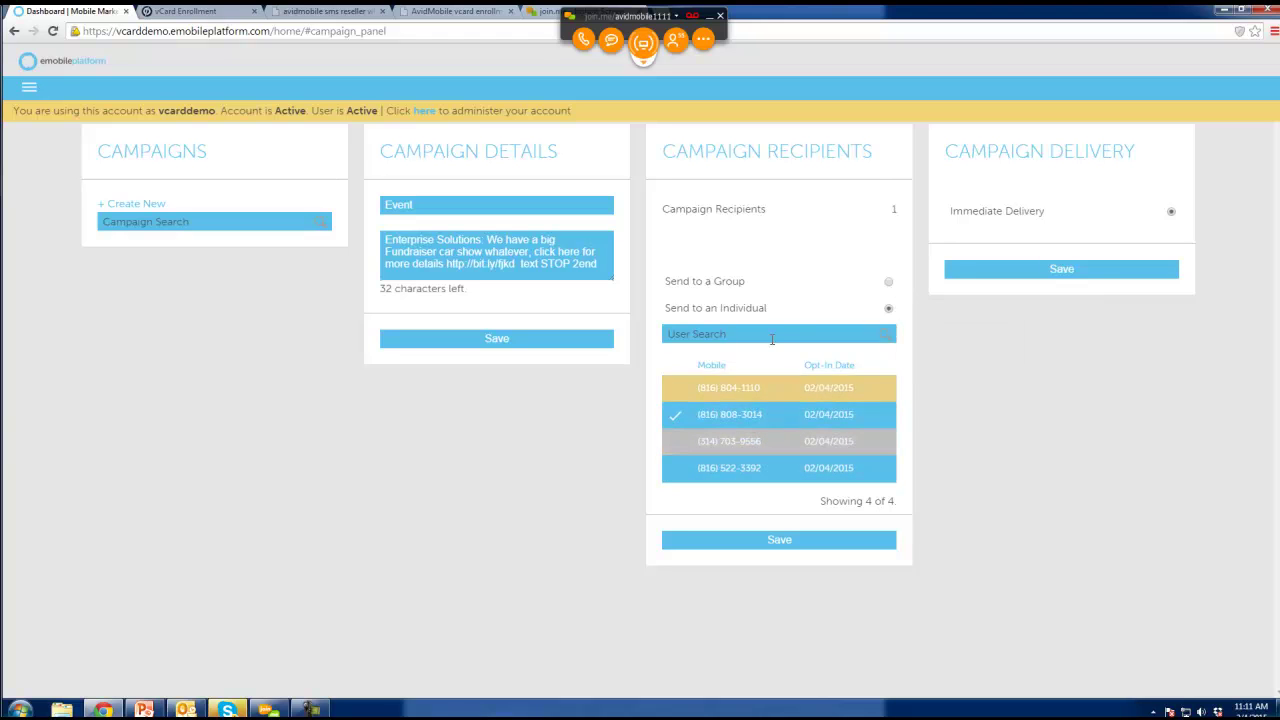
click(888, 282)
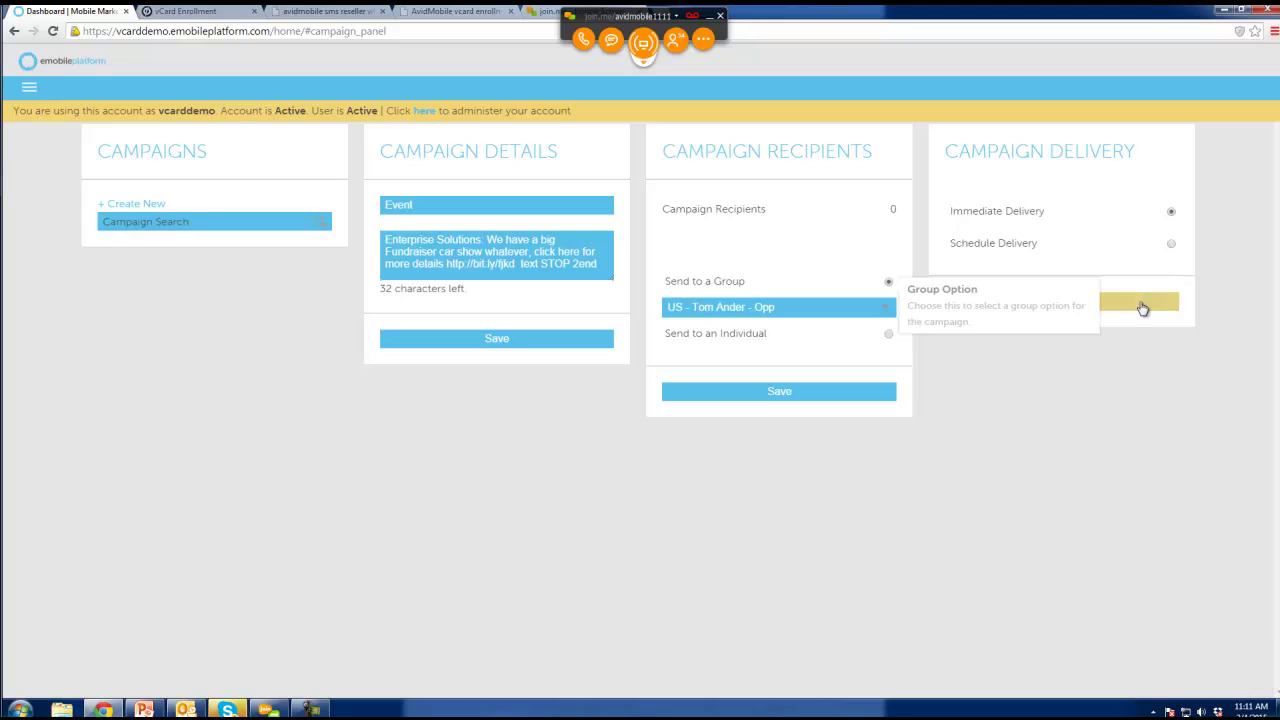
Switch the campaign to scheduled delivery on 02/13/2015.
click(1170, 245)
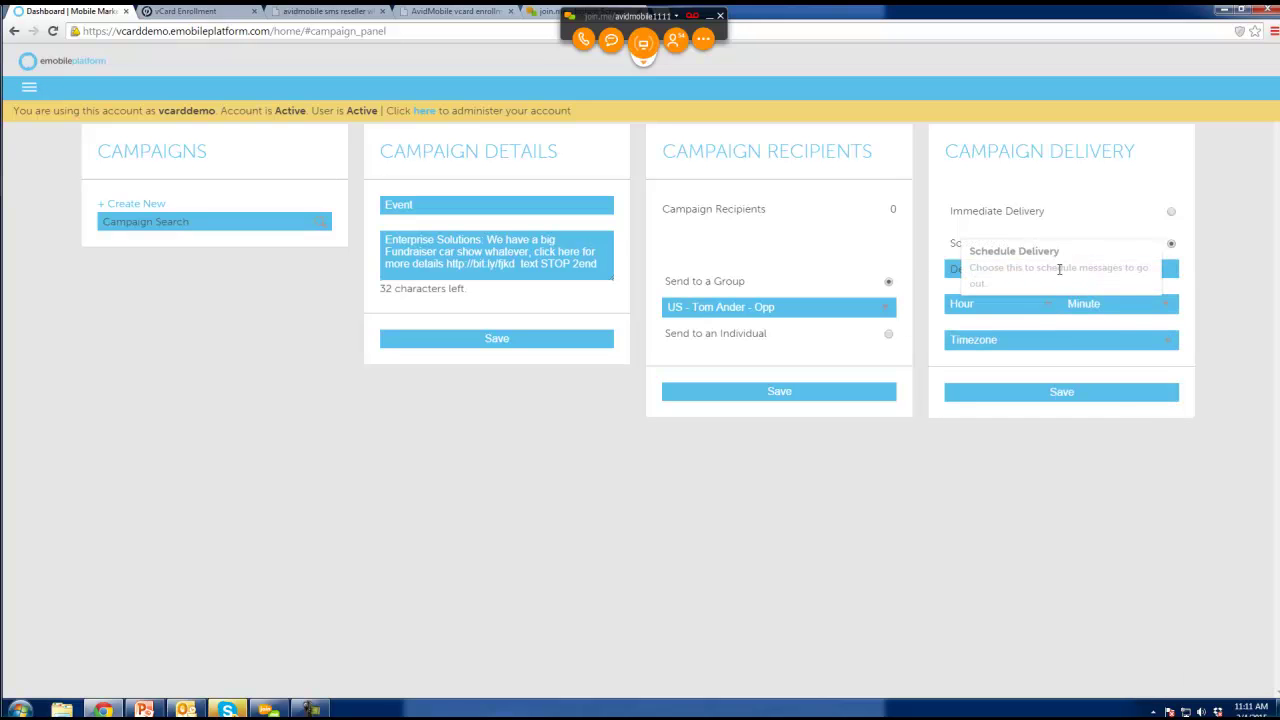
click(1165, 269)
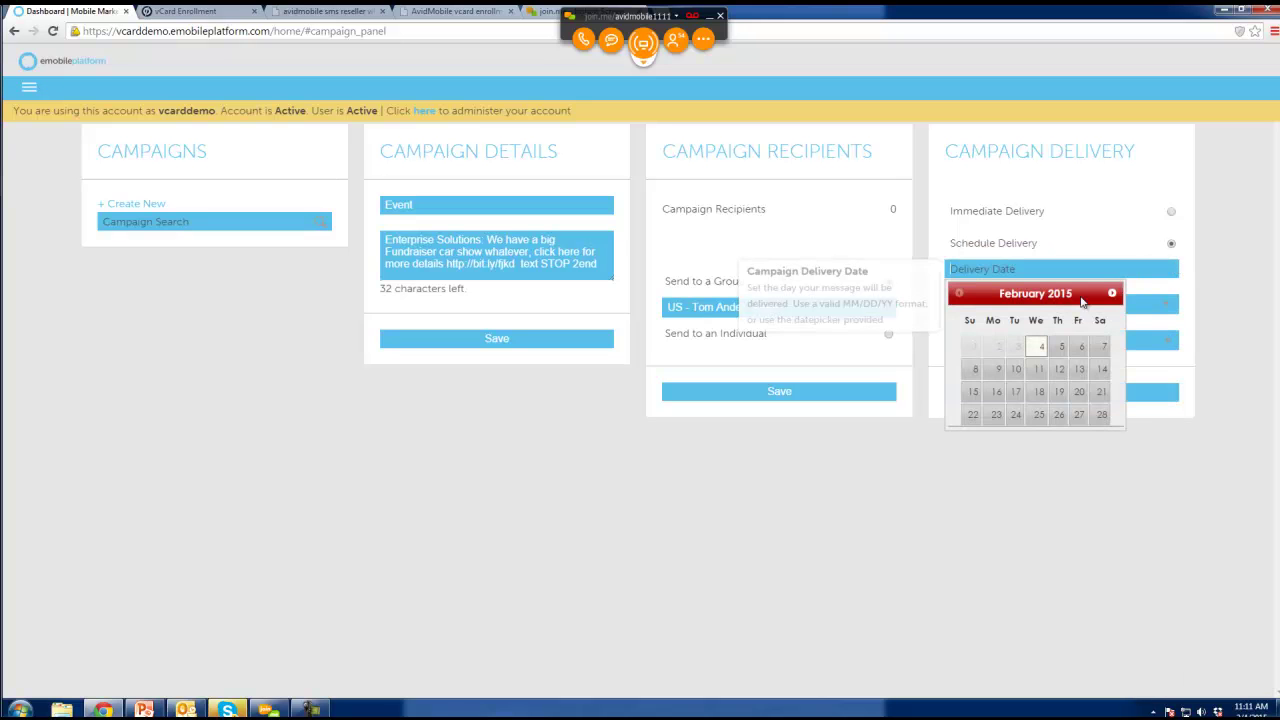
click(1080, 370)
Set the delivery time to 5:03 PM Central UTC-6, then return to the PowerPoint presentation.
click(1037, 305)
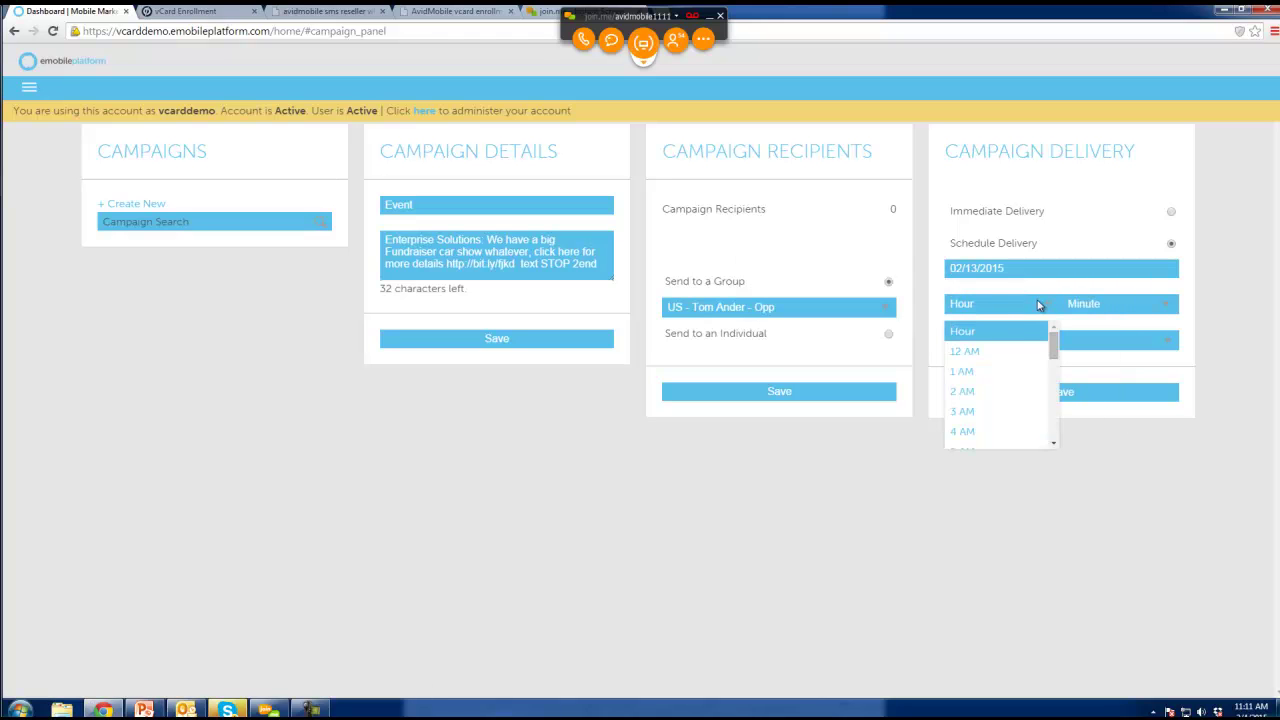
click(991, 410)
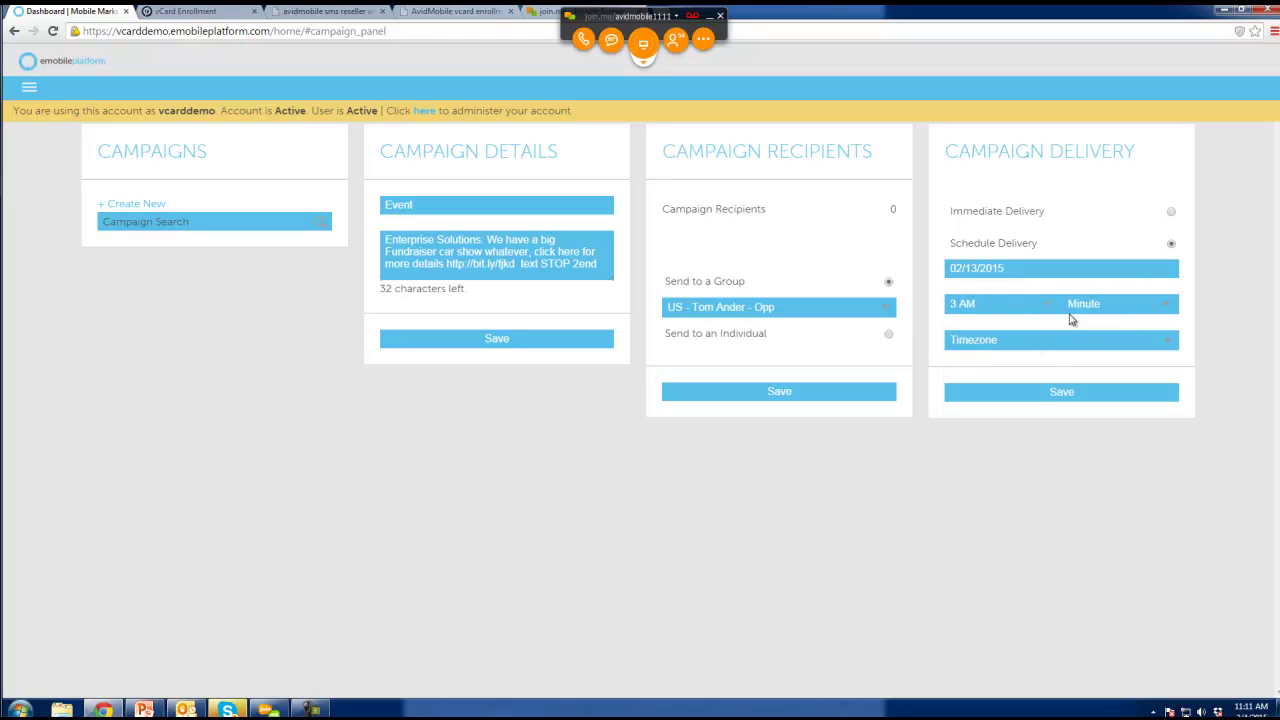
click(998, 305)
scroll(995, 385, down, 4)
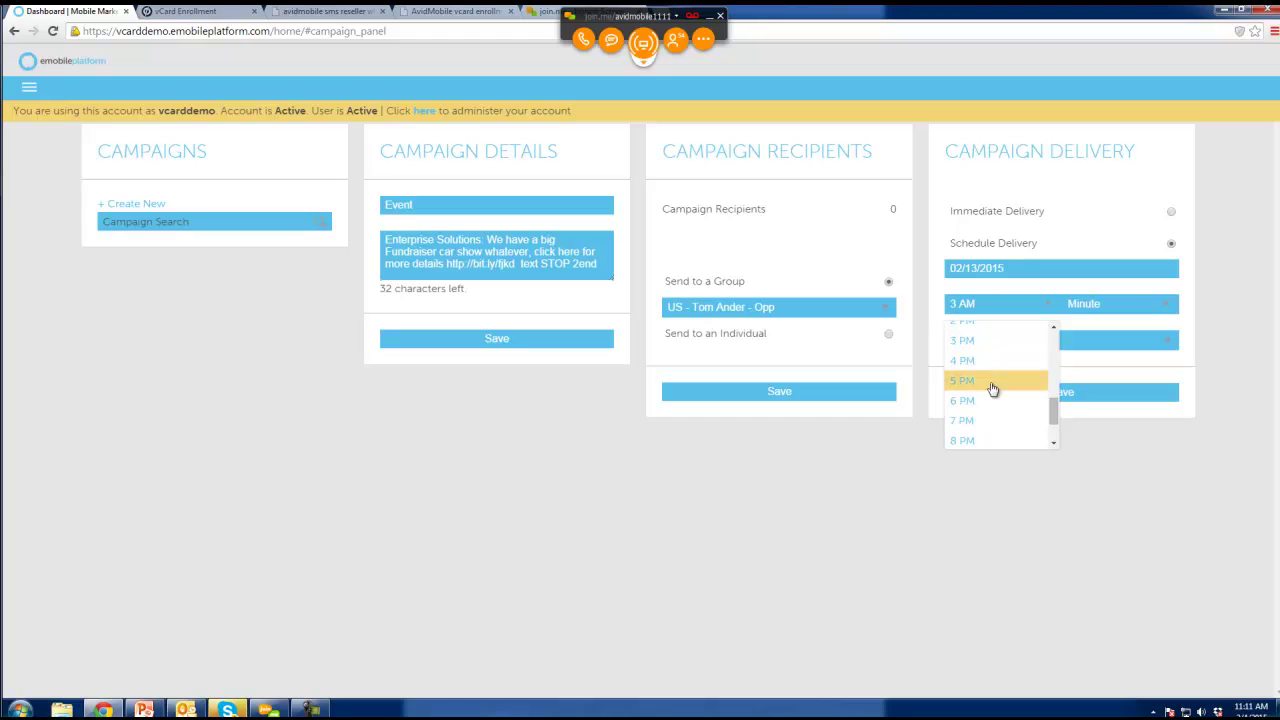
click(990, 382)
click(1082, 308)
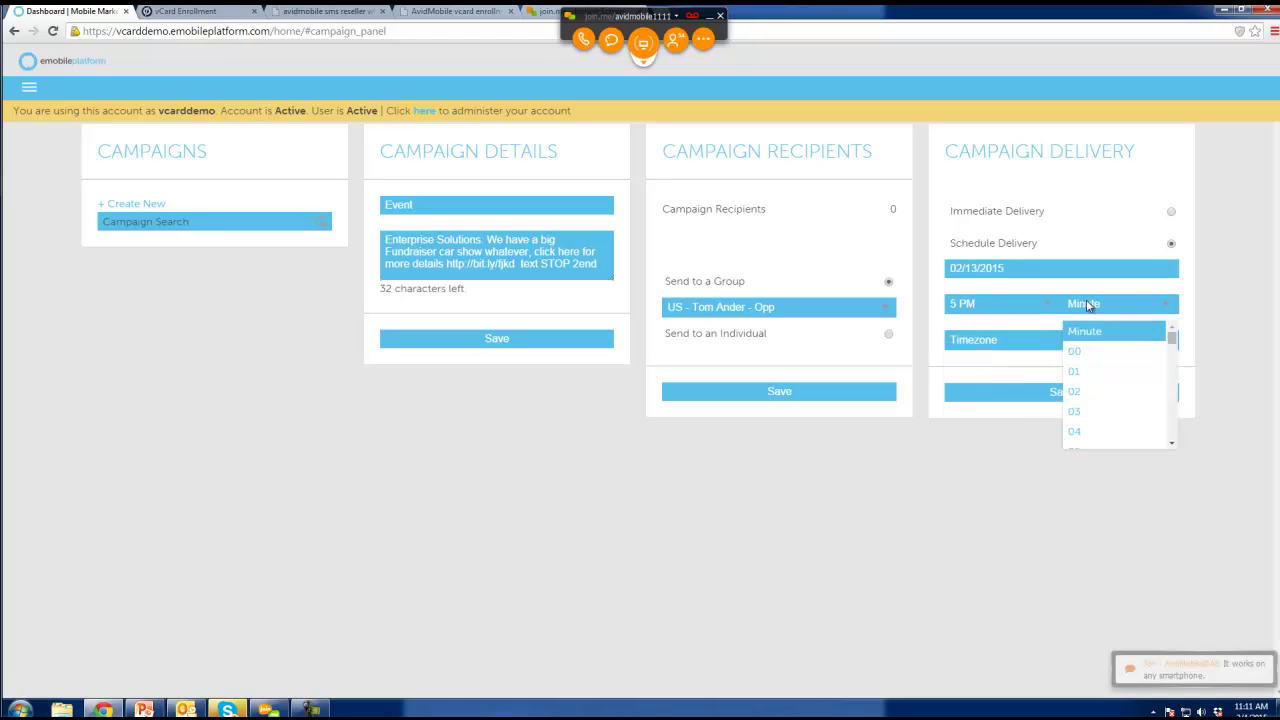
click(1088, 411)
click(1029, 348)
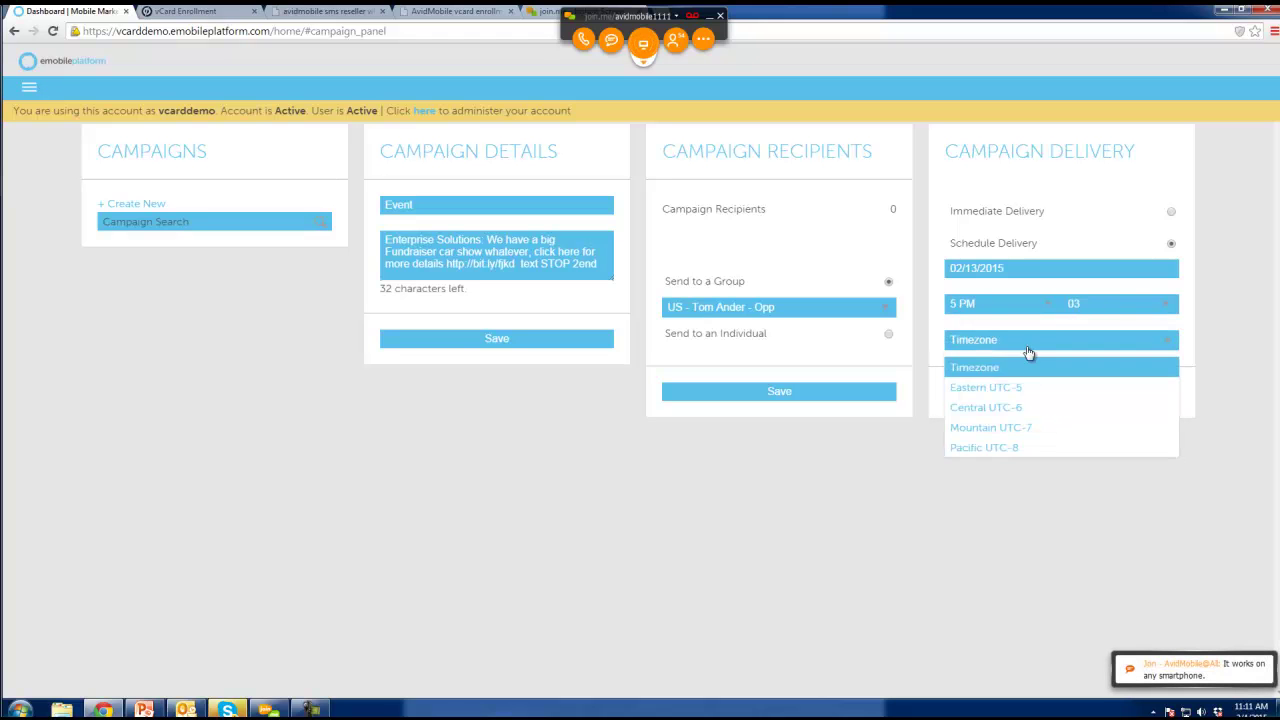
click(1027, 408)
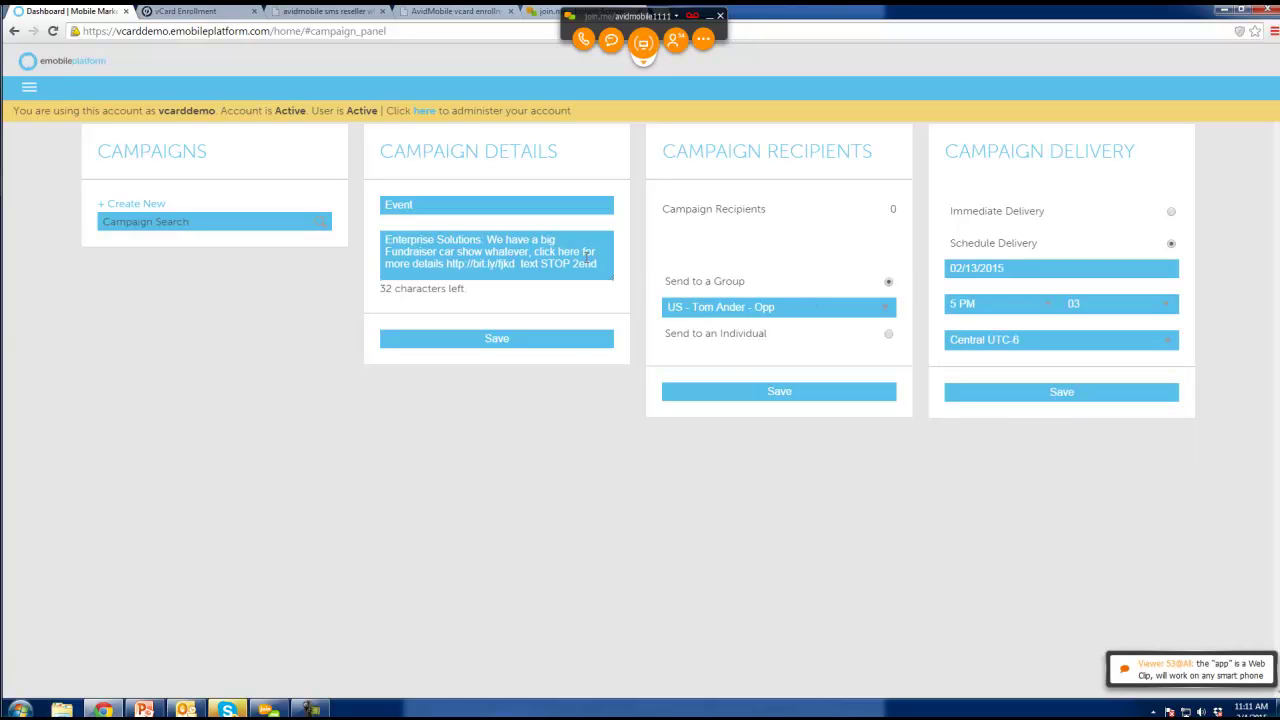
click(145, 707)
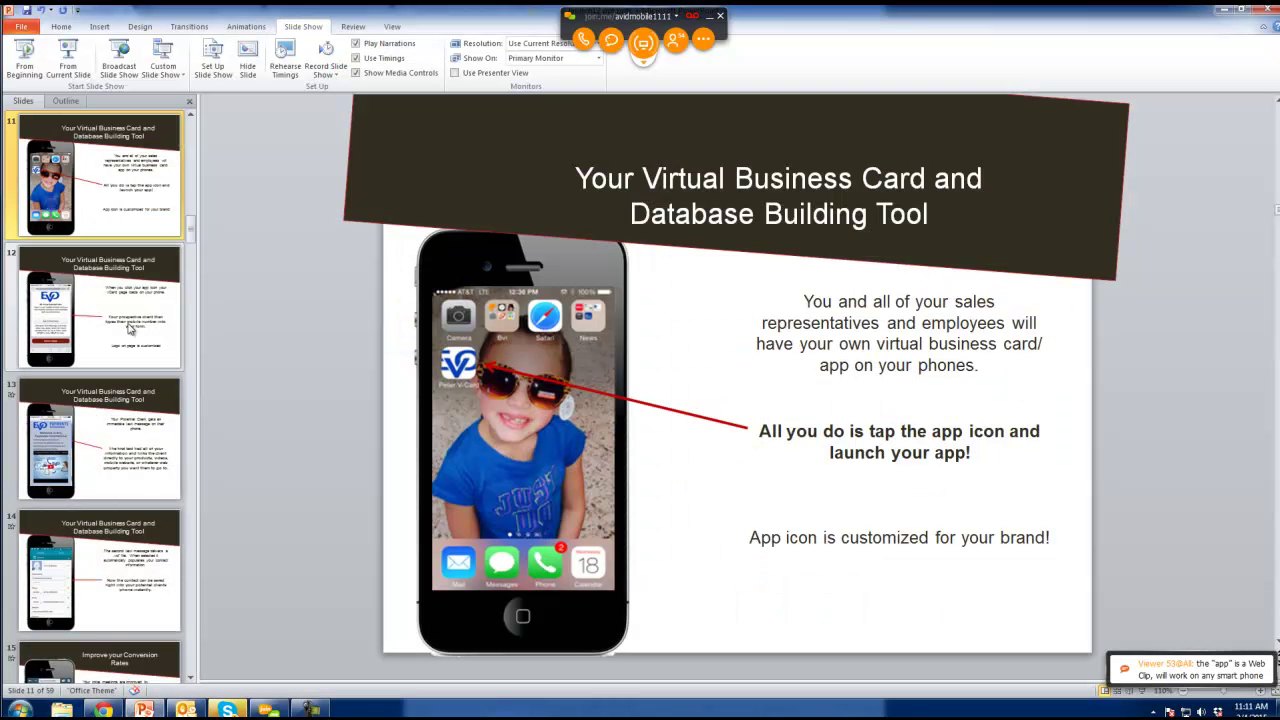
Select slide 17 and start the slideshow from the current slide.
click(120, 488)
scroll(120, 487, down, 2)
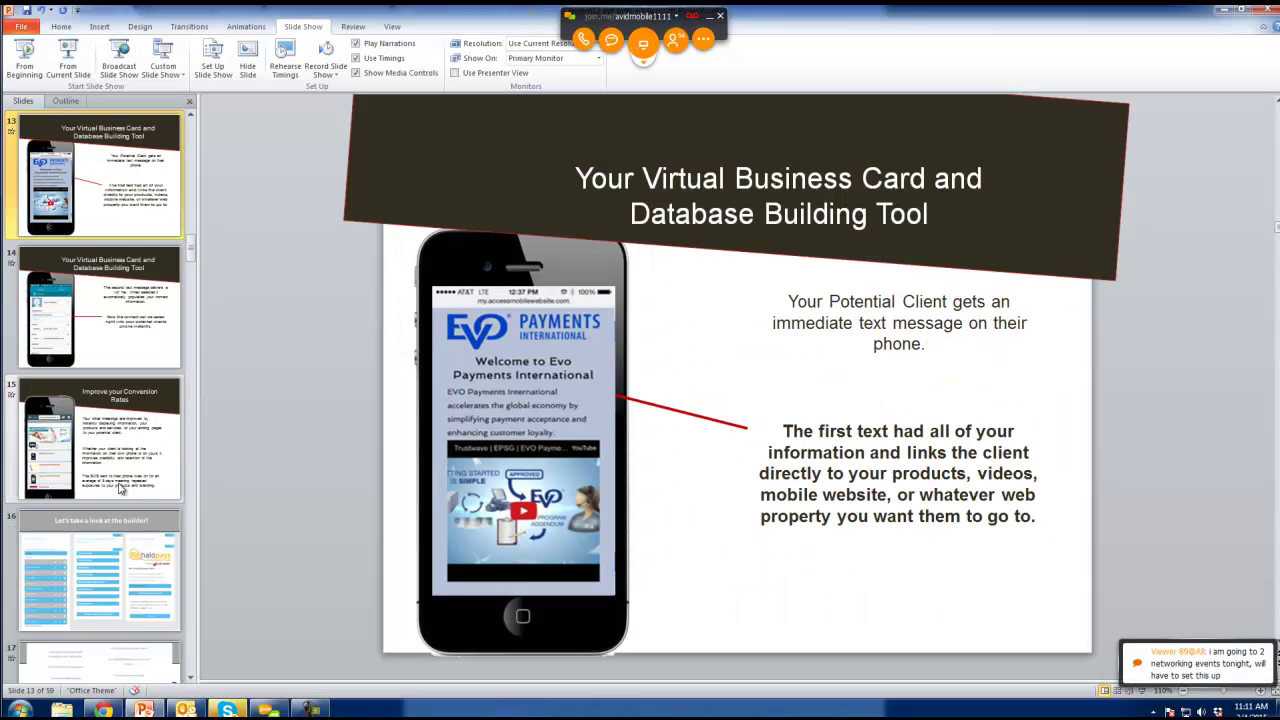
scroll(120, 484, down, 1)
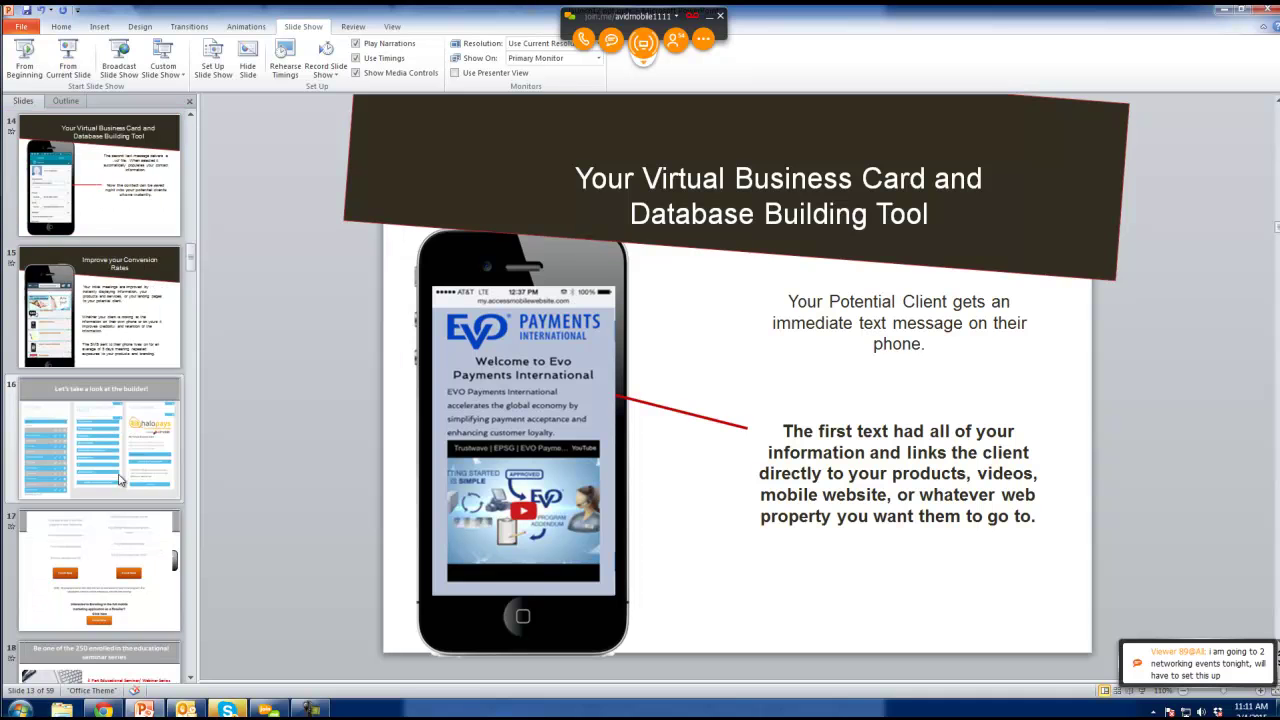
scroll(118, 480, down, 1)
click(120, 484)
click(68, 60)
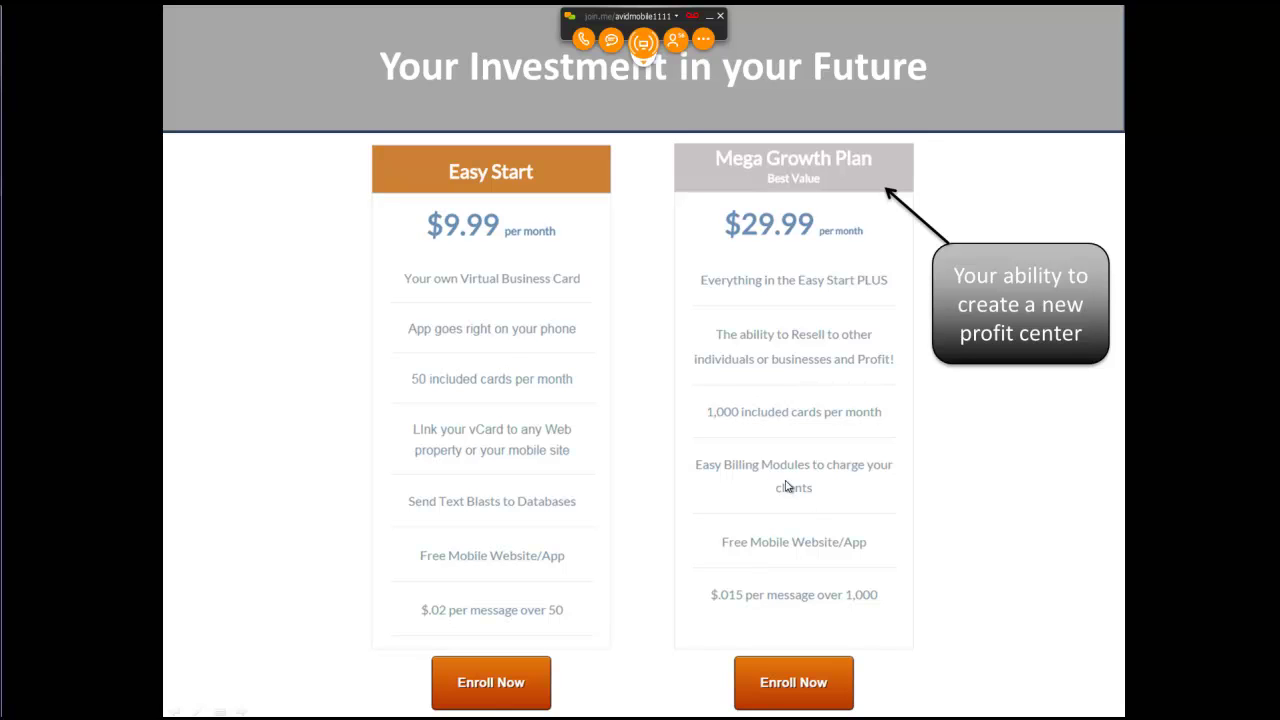
Advance past the seminar series and 100,000 metro businesses slides with their callouts.
key(Right)
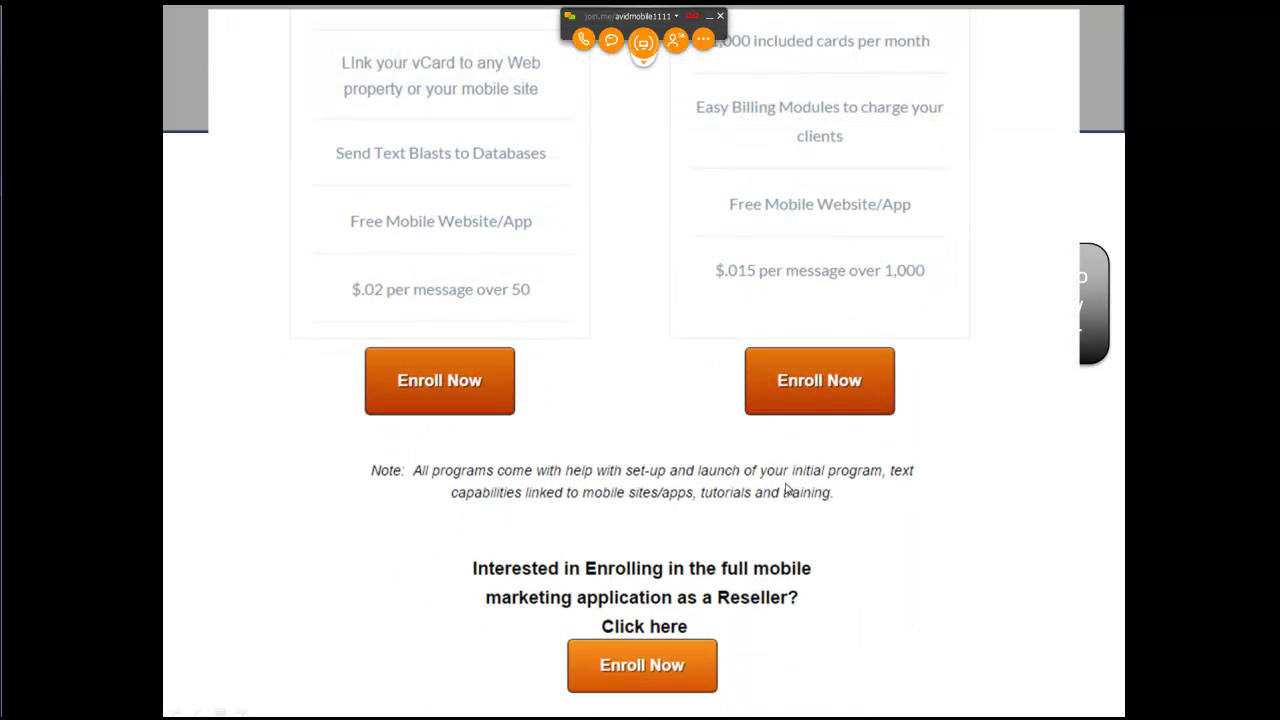
key(Right)
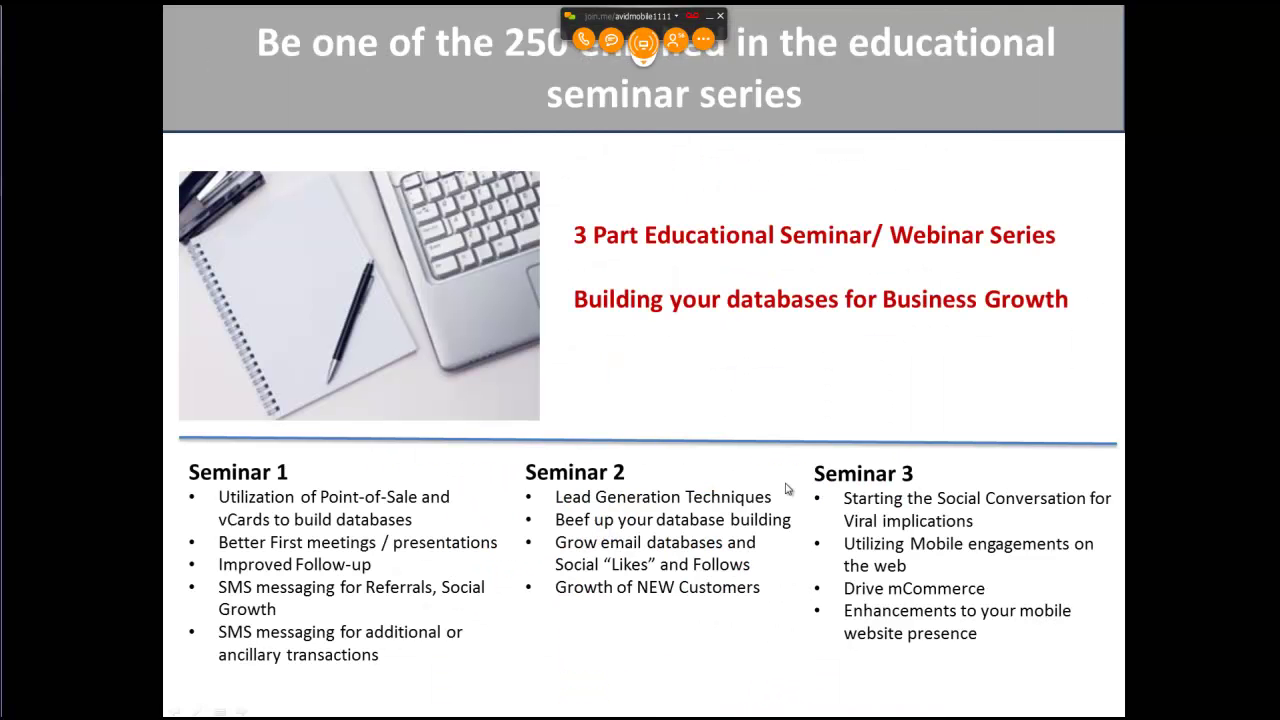
key(Right)
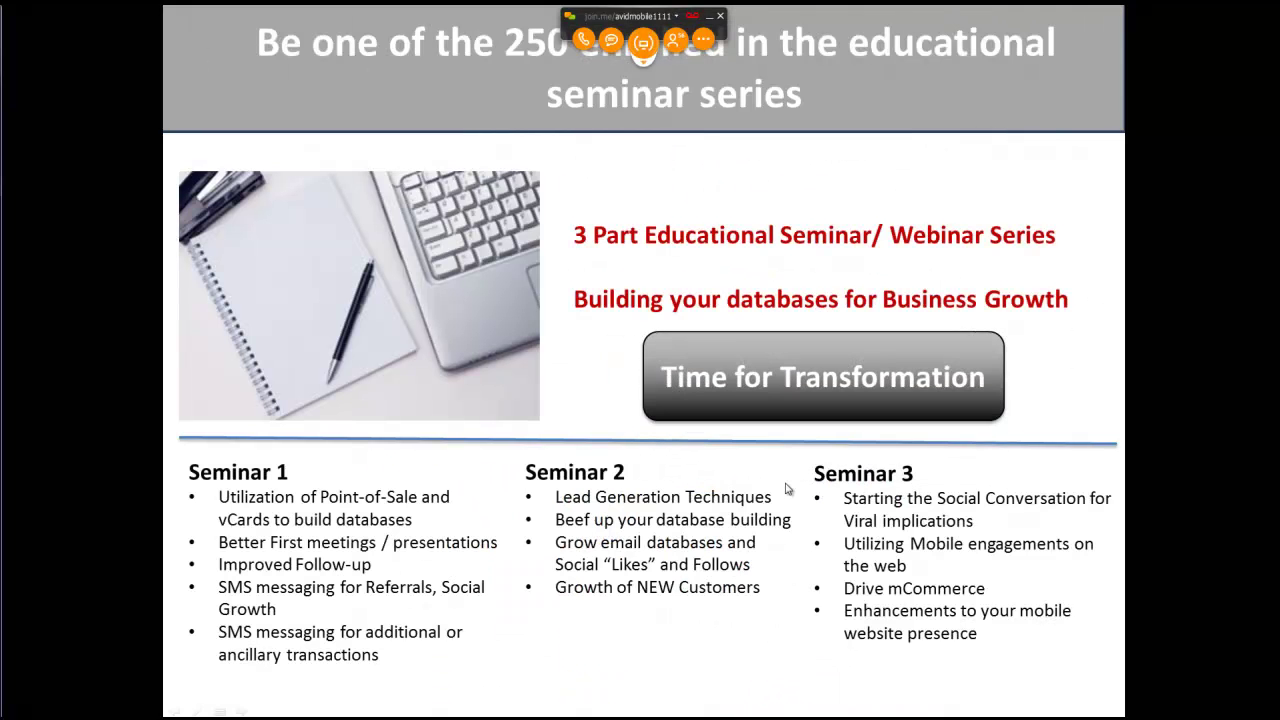
key(Right)
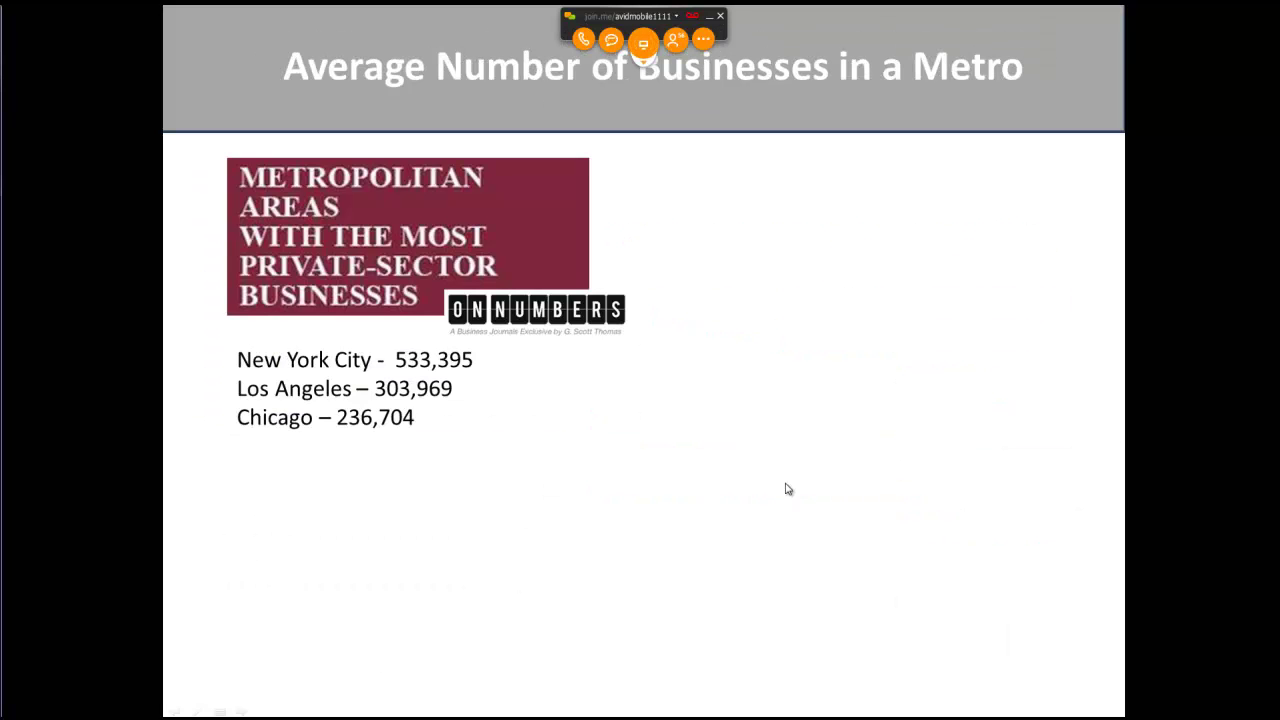
key(Right)
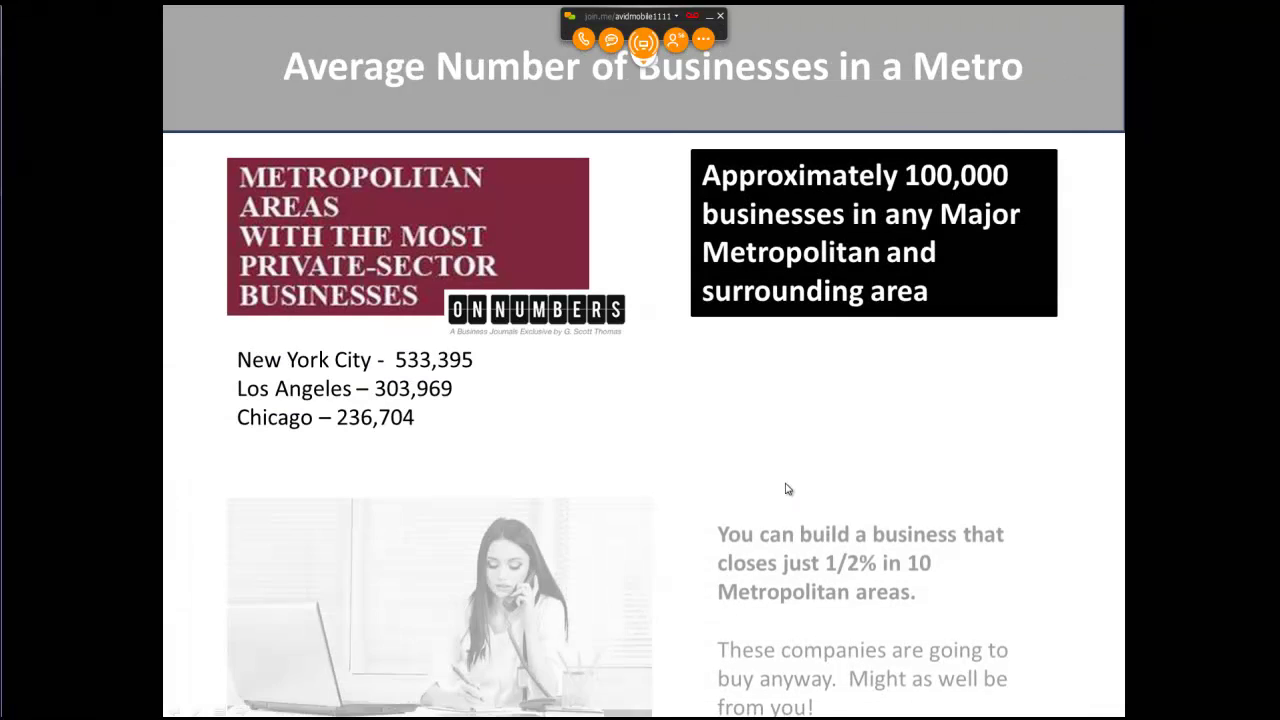
key(Right)
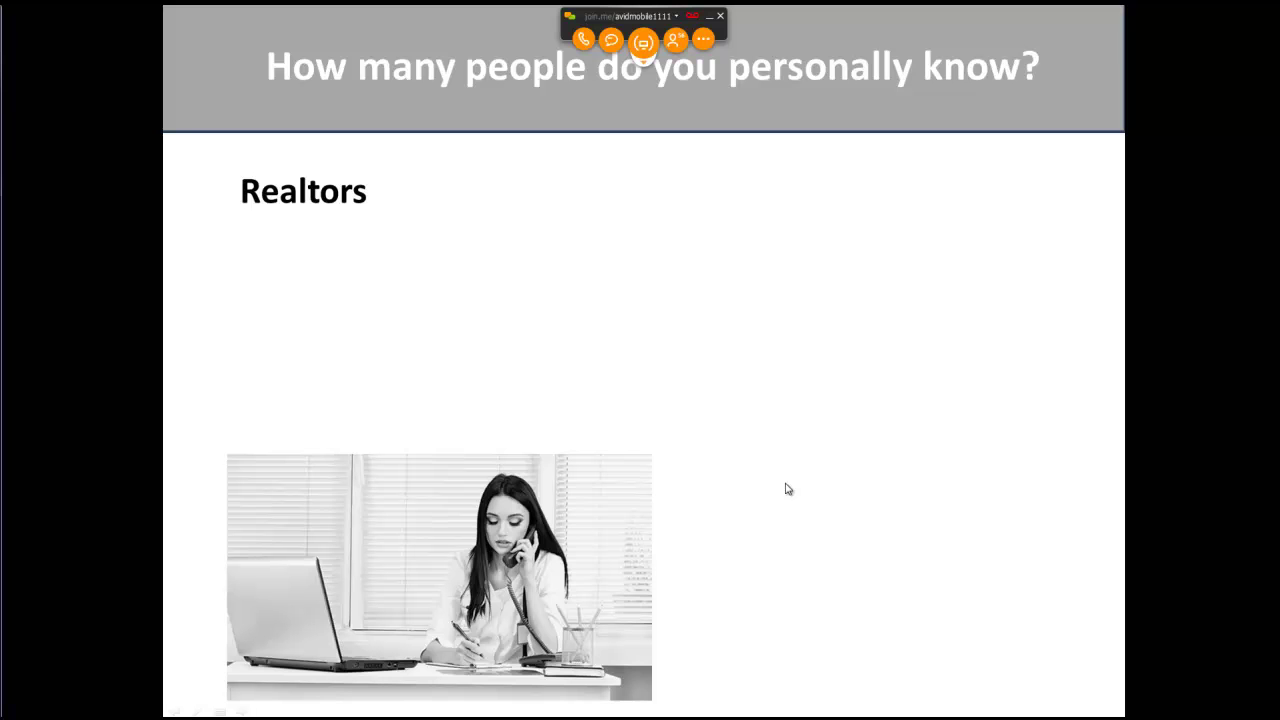